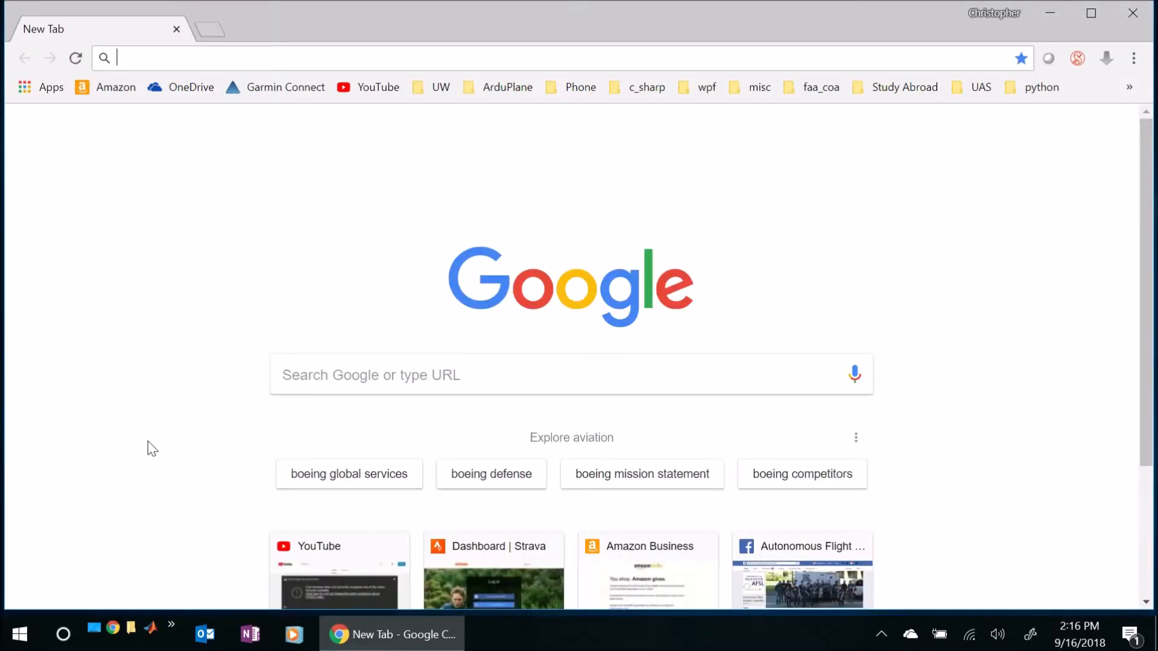
- Search the web for miktex and open the MiKTeX.org home page from the results
text(miktex)
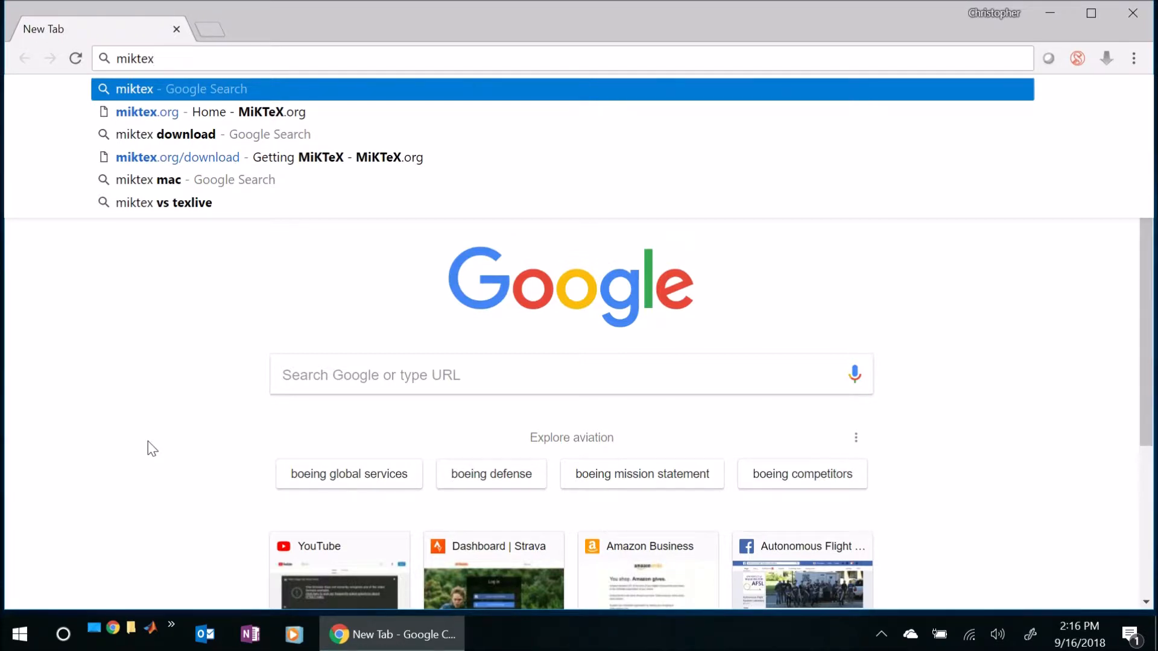
key(Return)
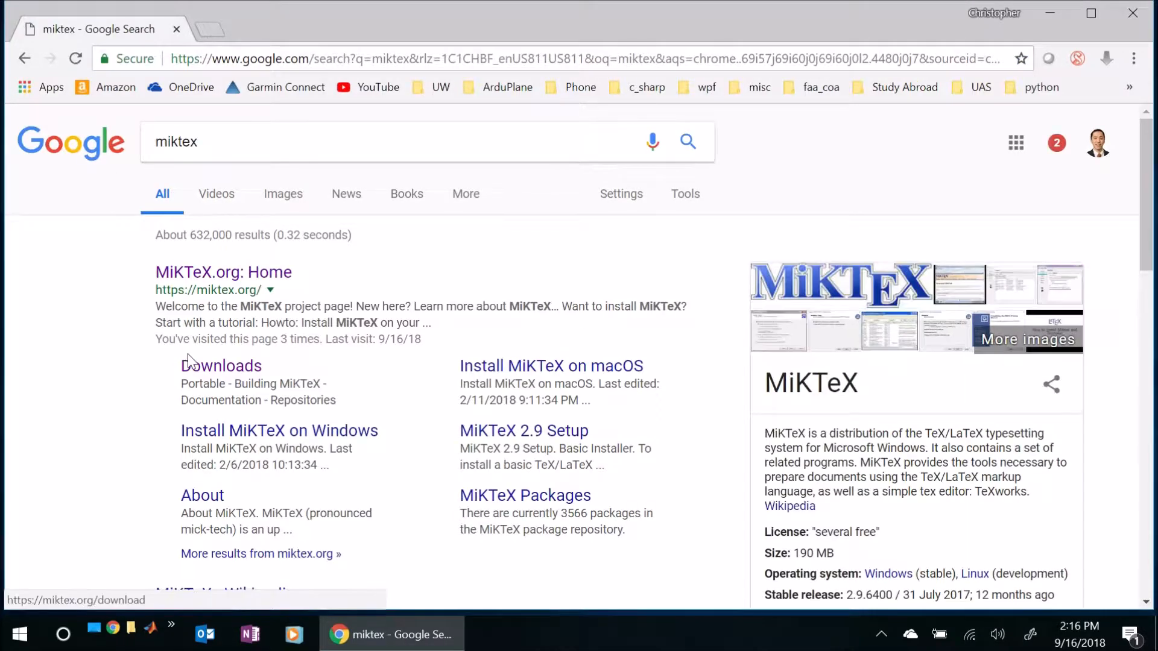
click(167, 276)
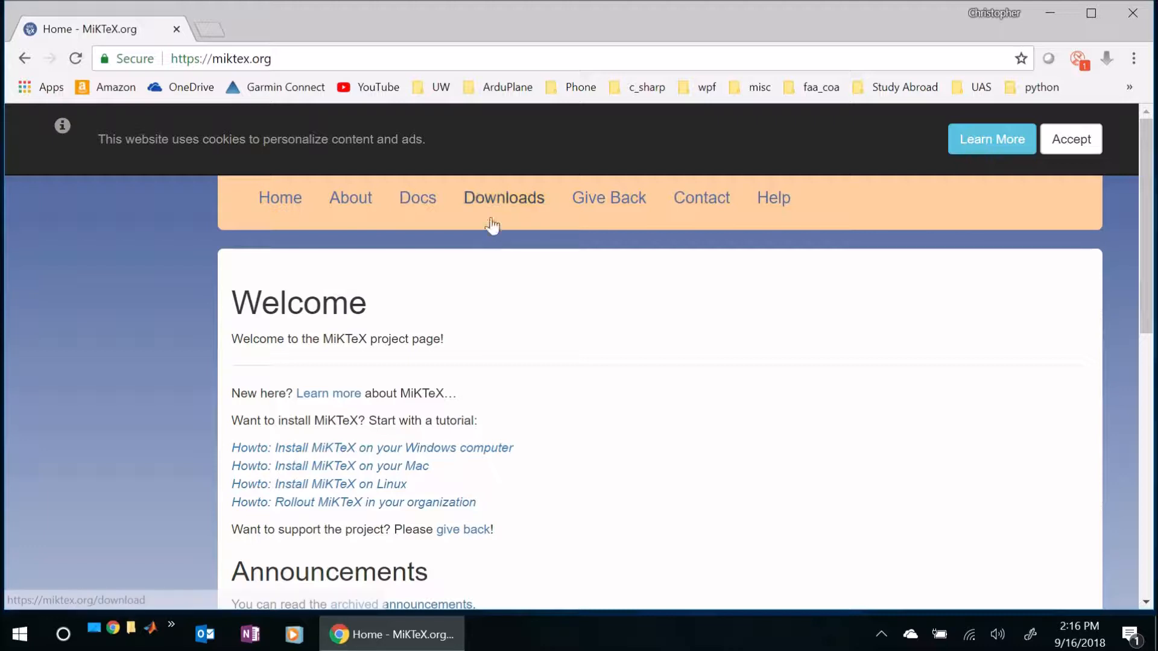
- Download the Windows installer basic-miktex-2.9.6813-x64.exe from the MiKTeX site
click(526, 202)
scroll(324, 356, down, 2)
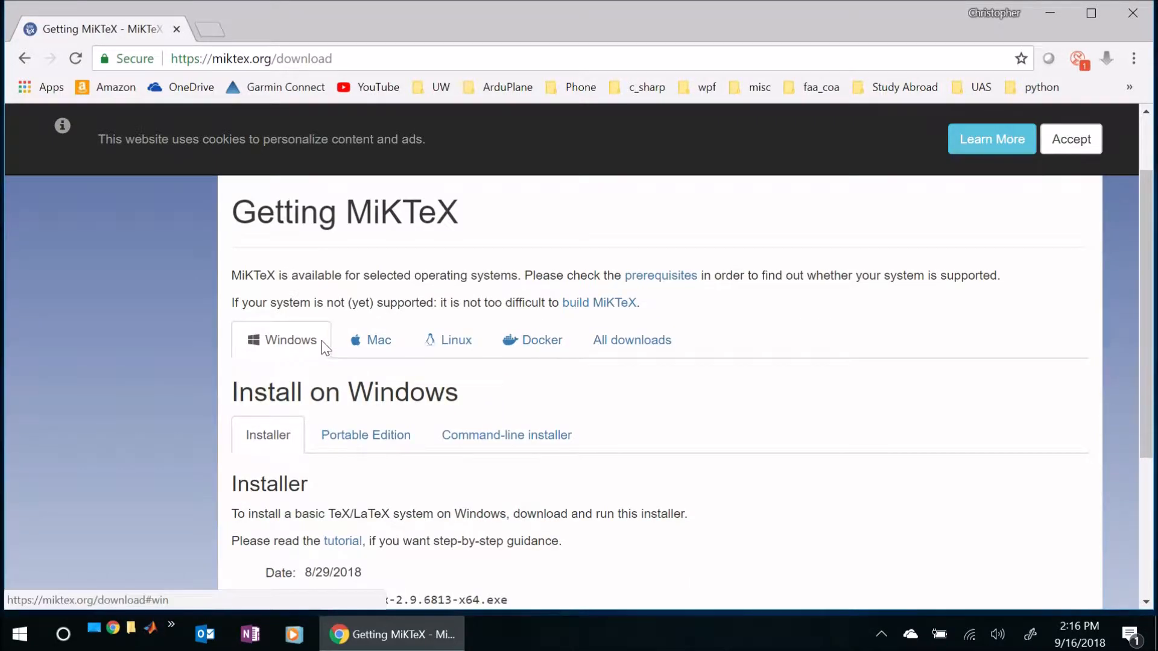
scroll(323, 349, down, 2)
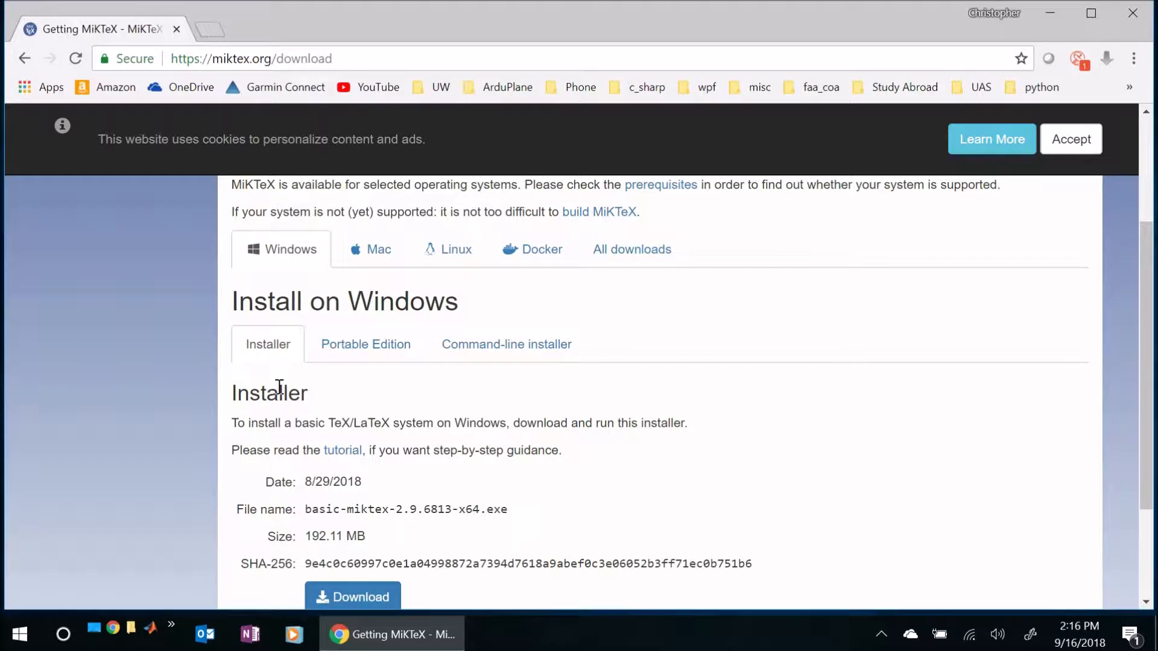
scroll(279, 387, down, 1)
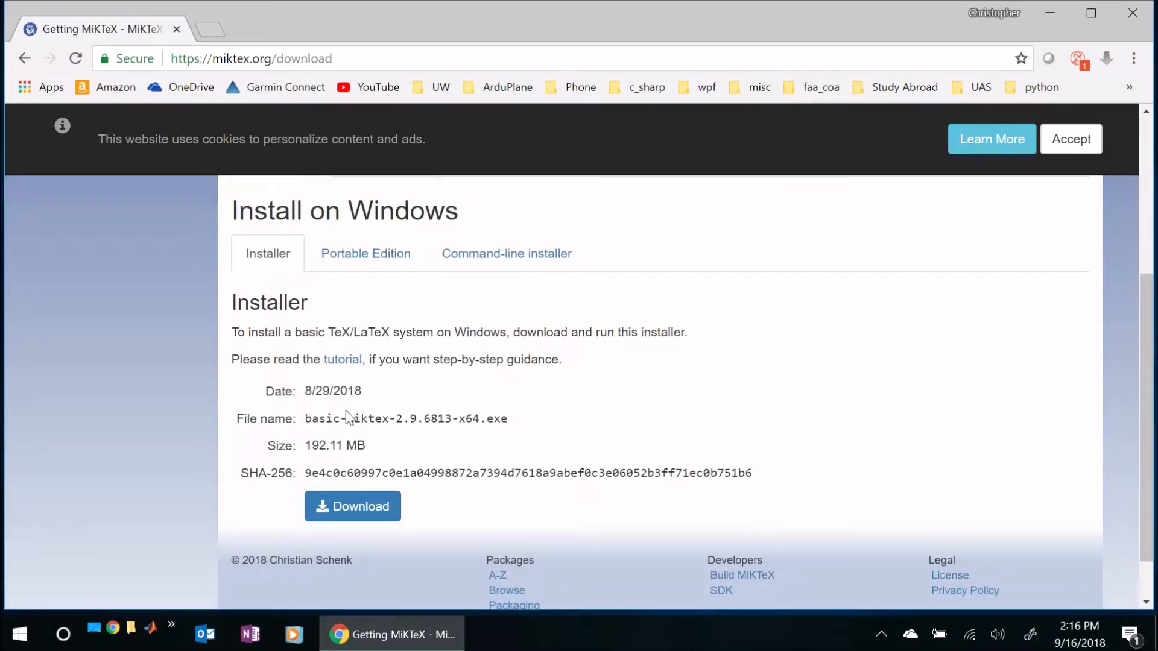
click(354, 509)
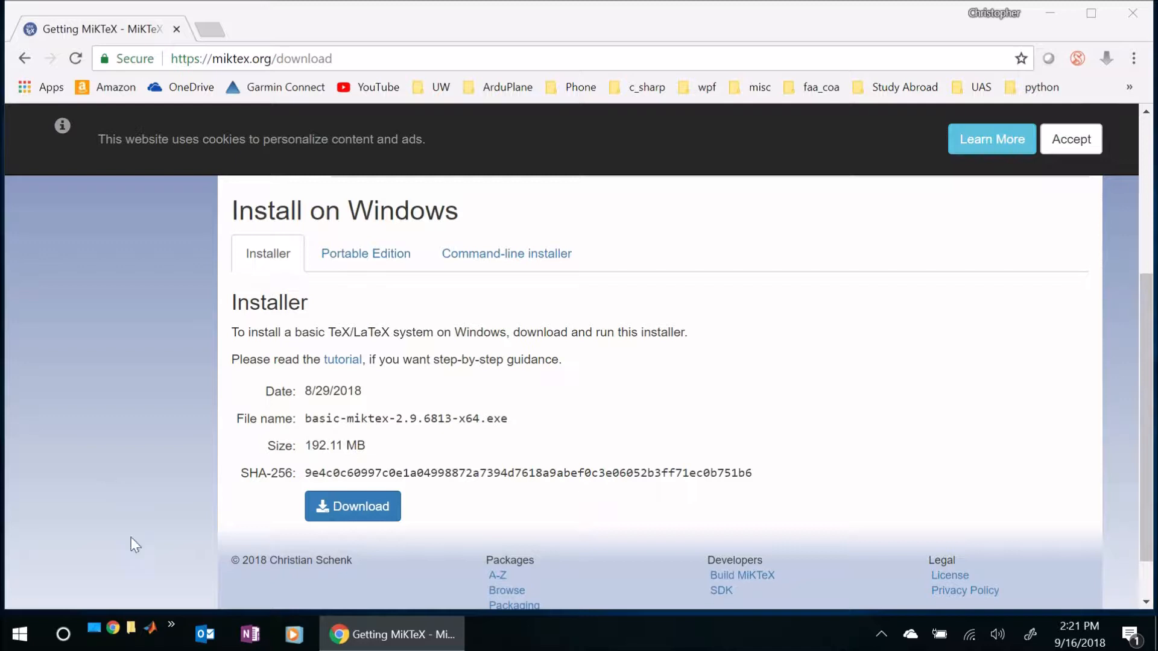
- Switch to File Explorer and run basic-miktex-2.9.6813-x64.exe from the Downloads folder
click(131, 628)
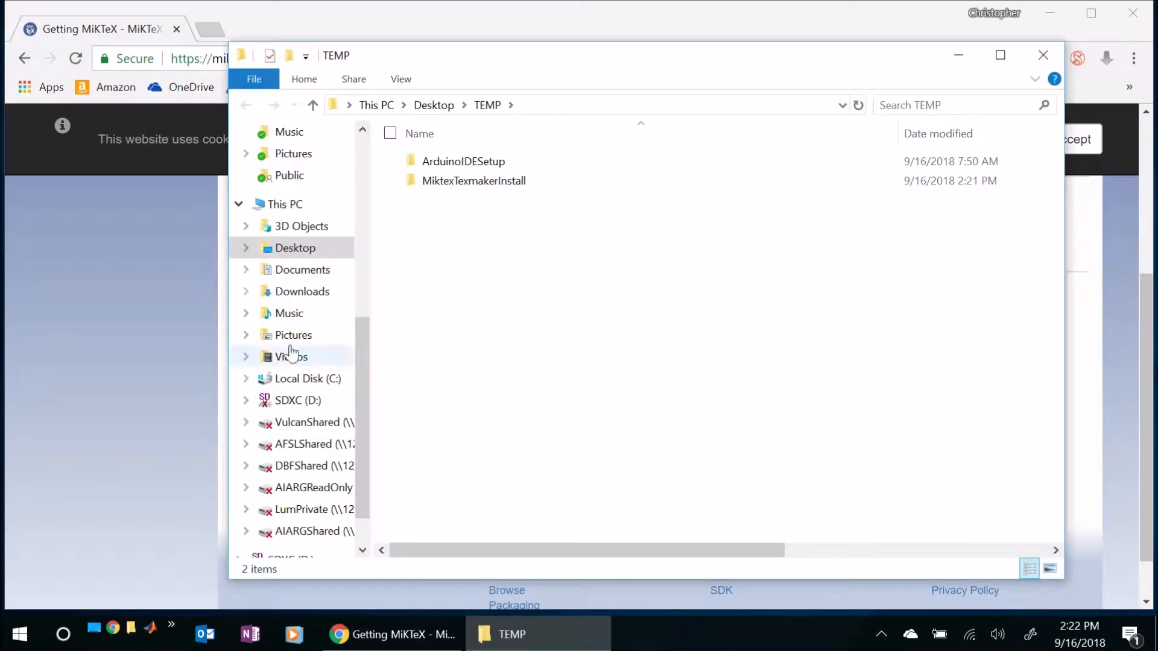
click(302, 292)
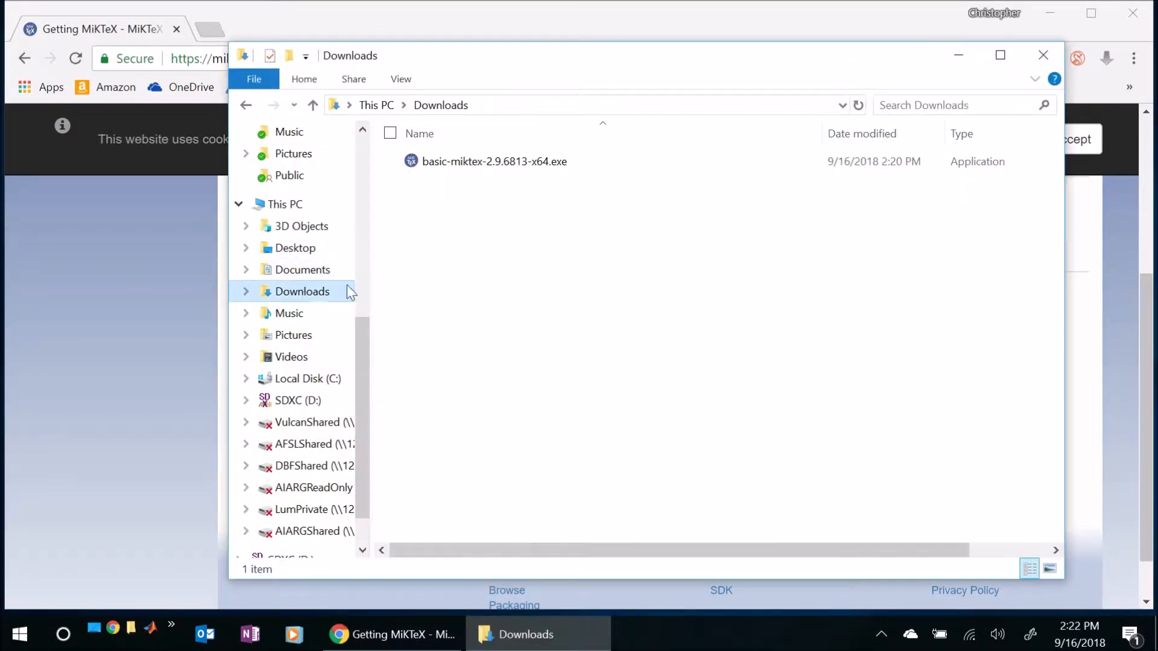
click(463, 164)
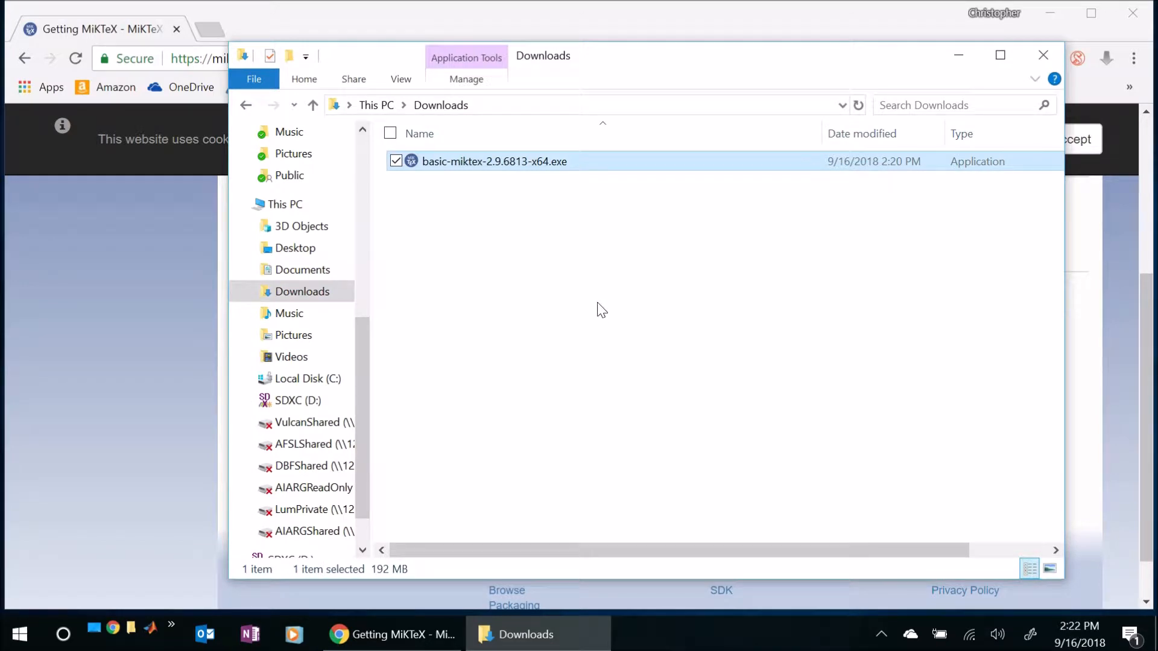
double_click(512, 162)
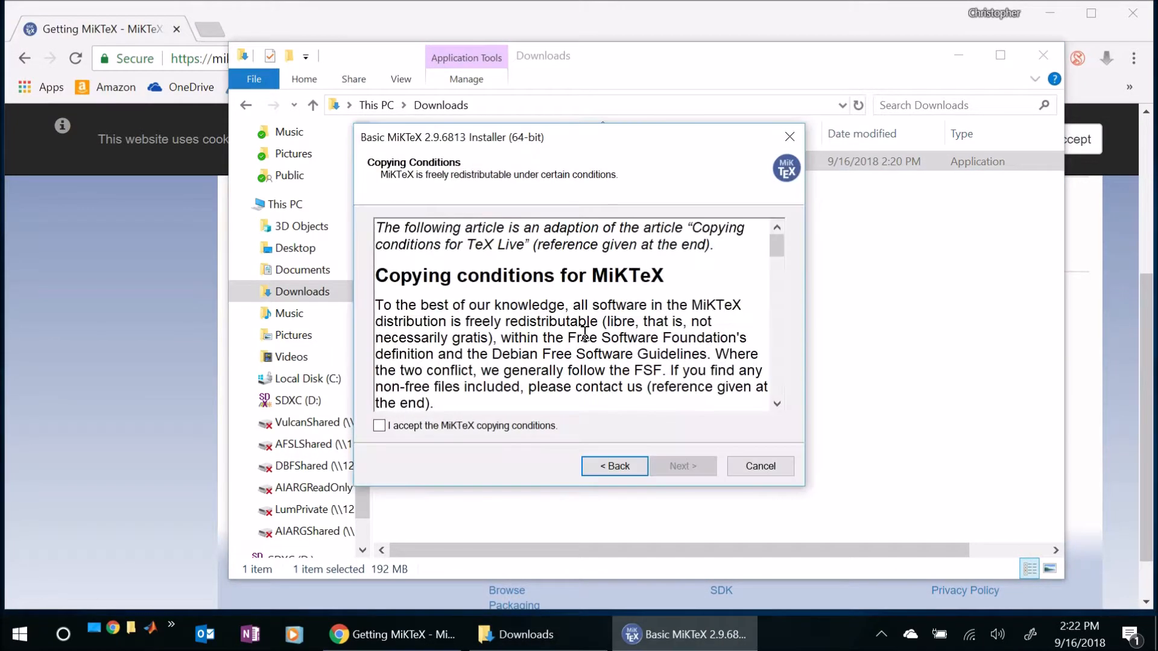
- Accept the MiKTeX copying conditions and set it to install for all users in C:\Program Files\MiKTeX 2.9
click(381, 425)
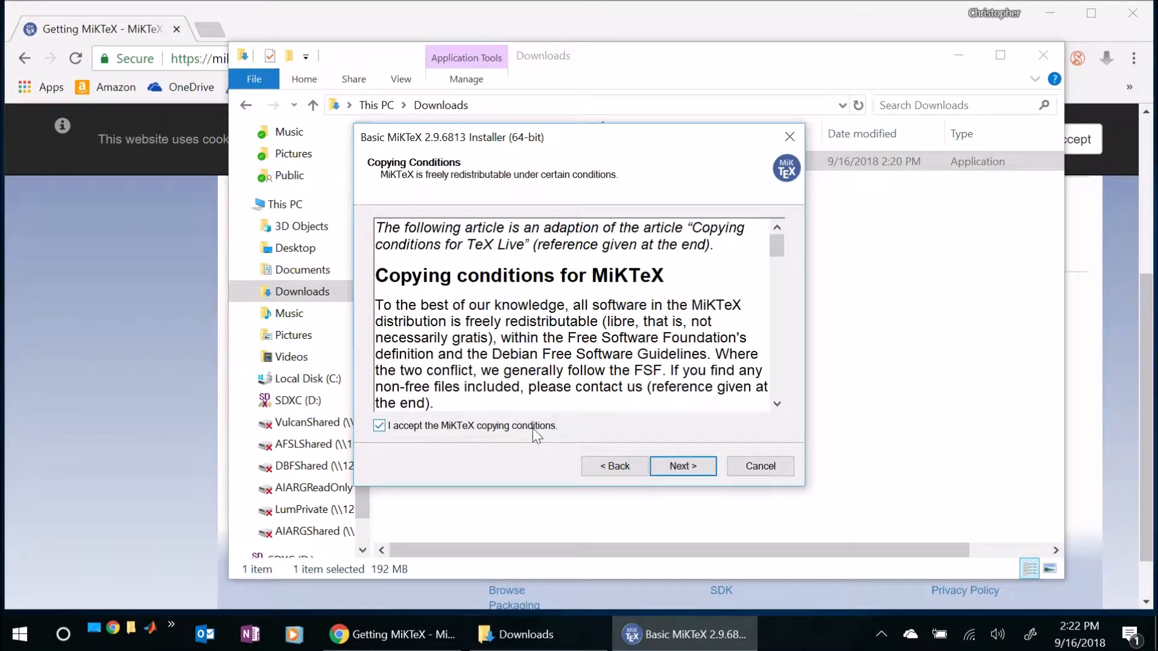
click(691, 468)
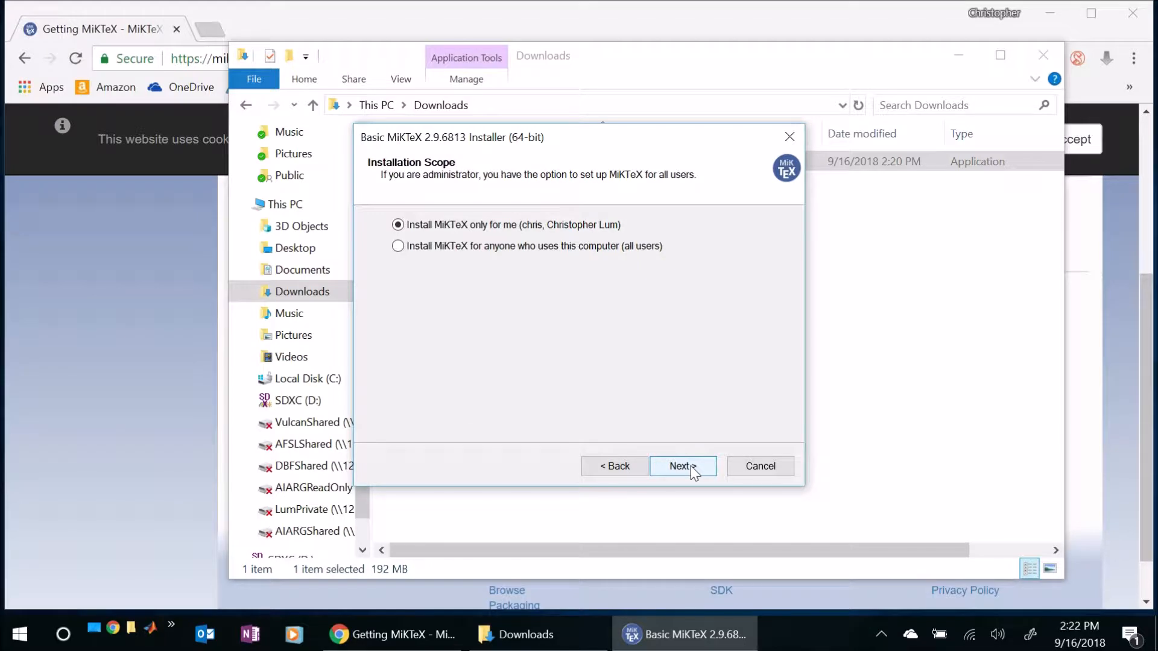
click(399, 245)
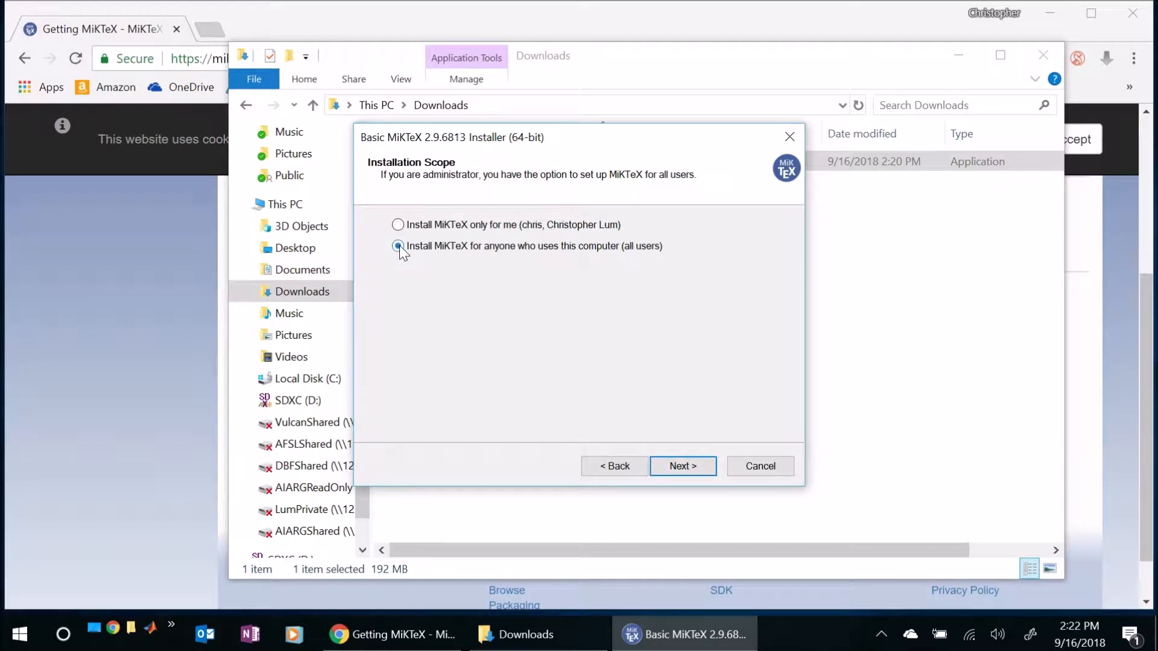
click(682, 467)
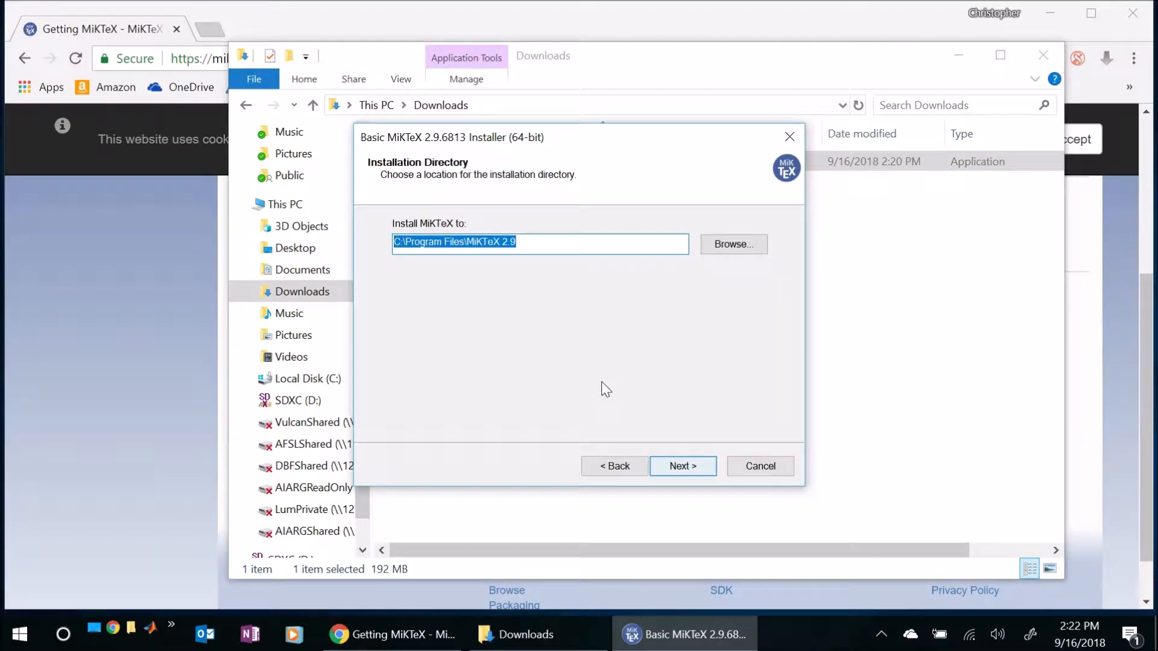
click(682, 466)
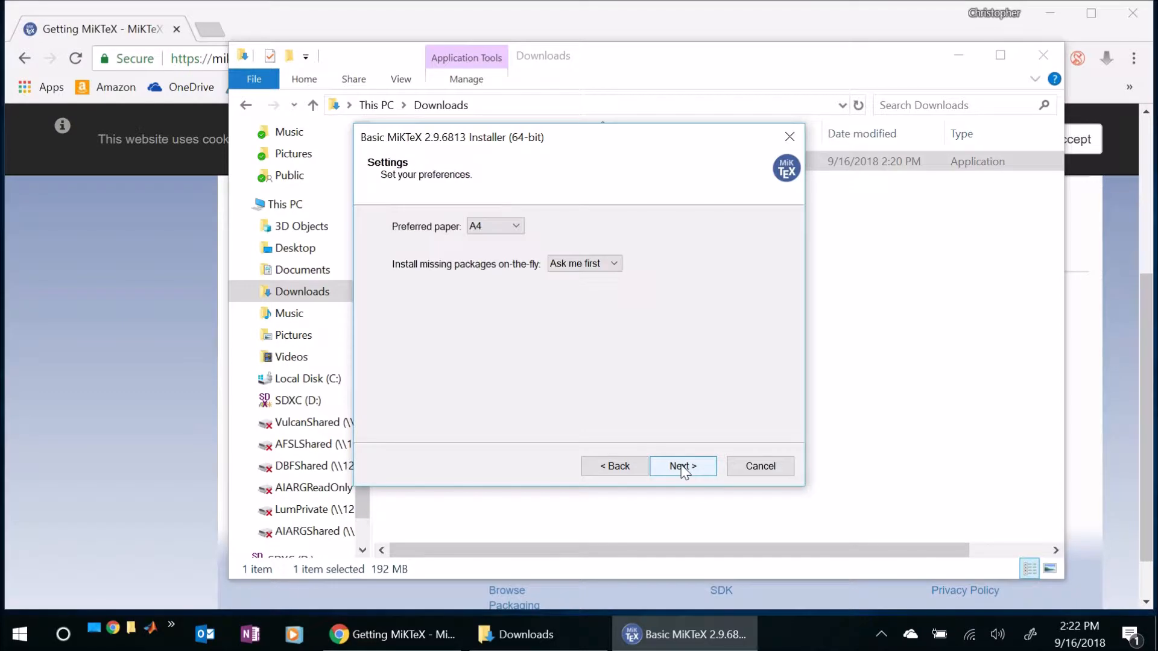
- Set the preferred paper to Letter, leaving missing packages on Ask me first, and start the MiKTeX installation
click(517, 226)
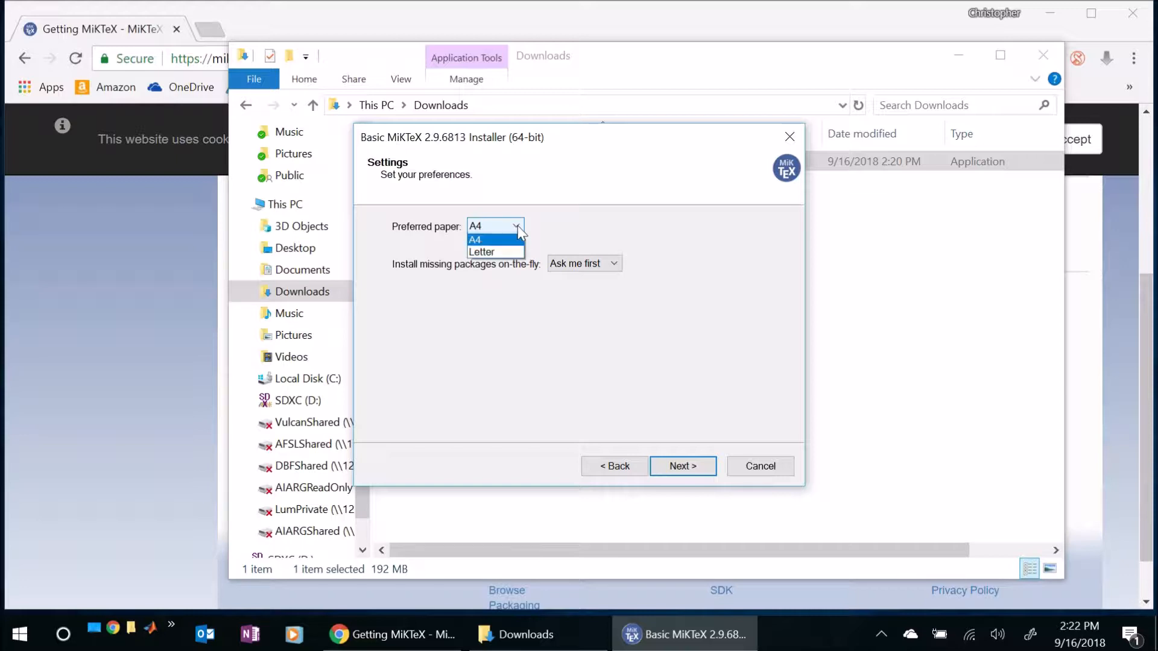
click(496, 251)
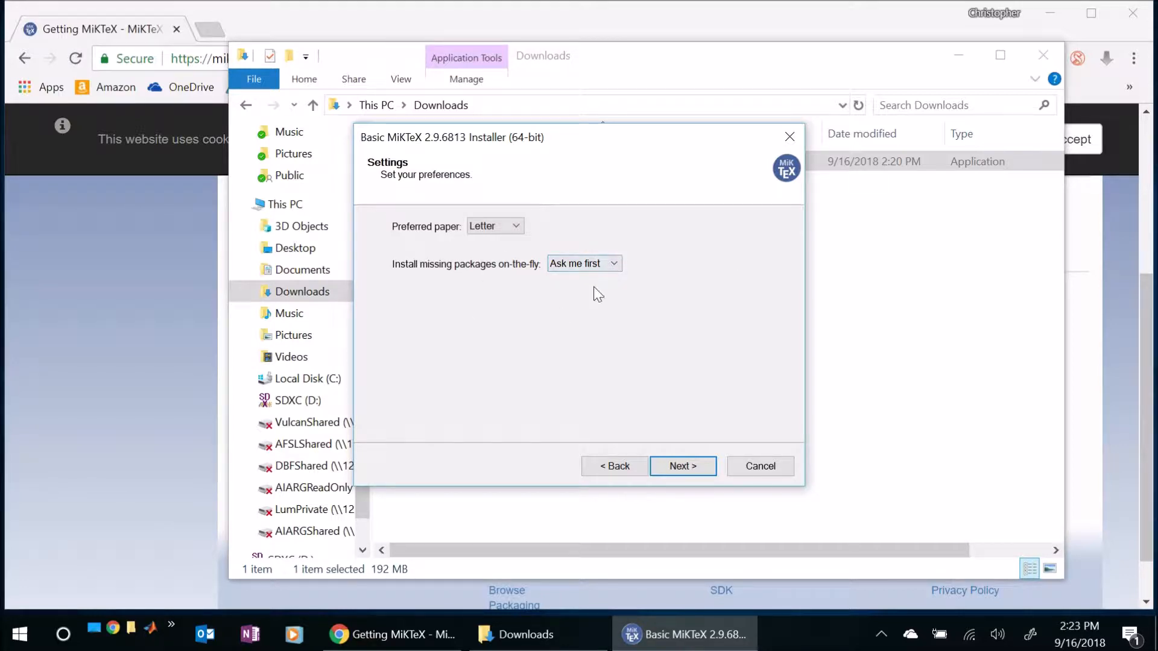
click(689, 466)
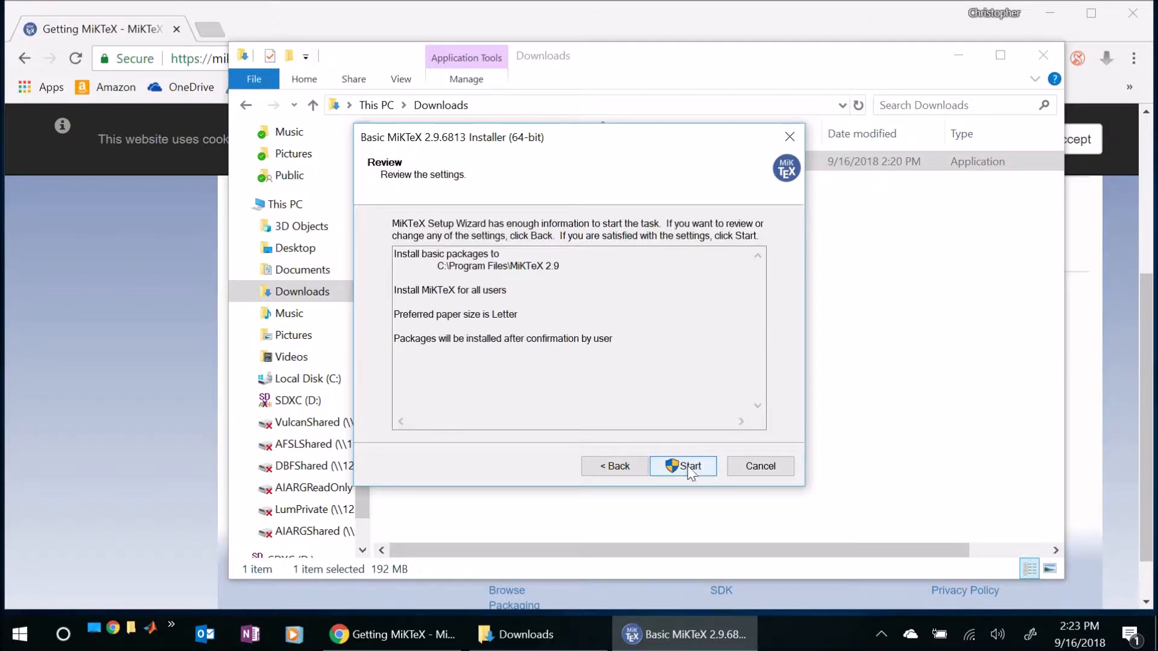
click(689, 466)
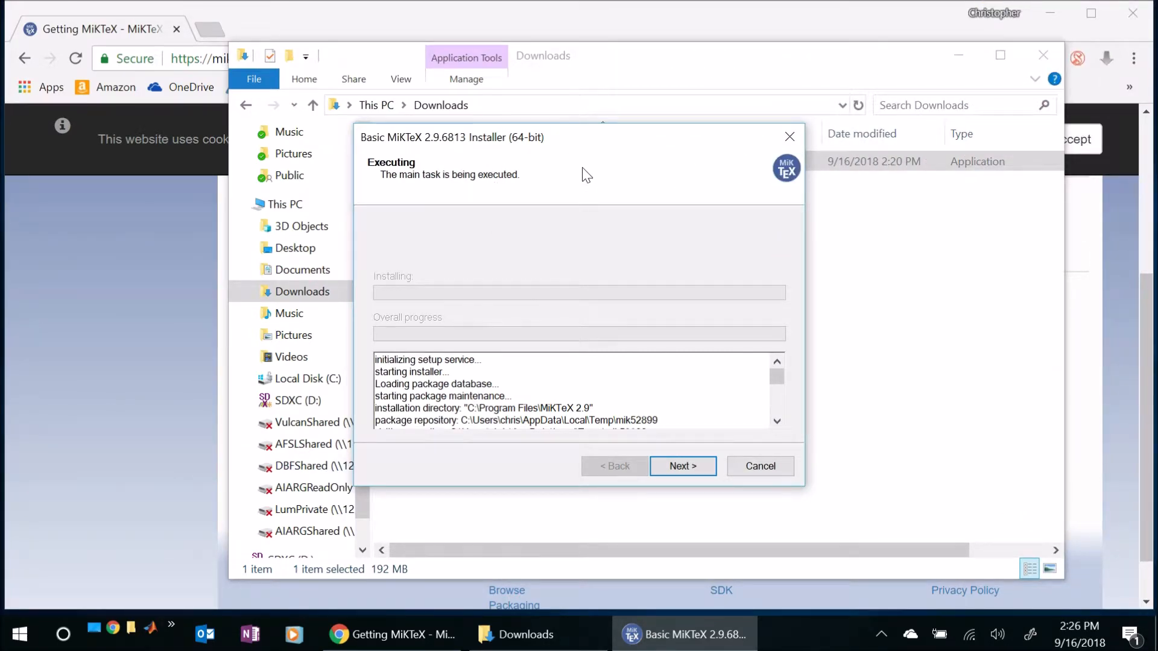
- Finish the MiKTeX setup with the update check enabled and Tell me more unchecked, then close the installer, File Explorer and browser windows
click(706, 471)
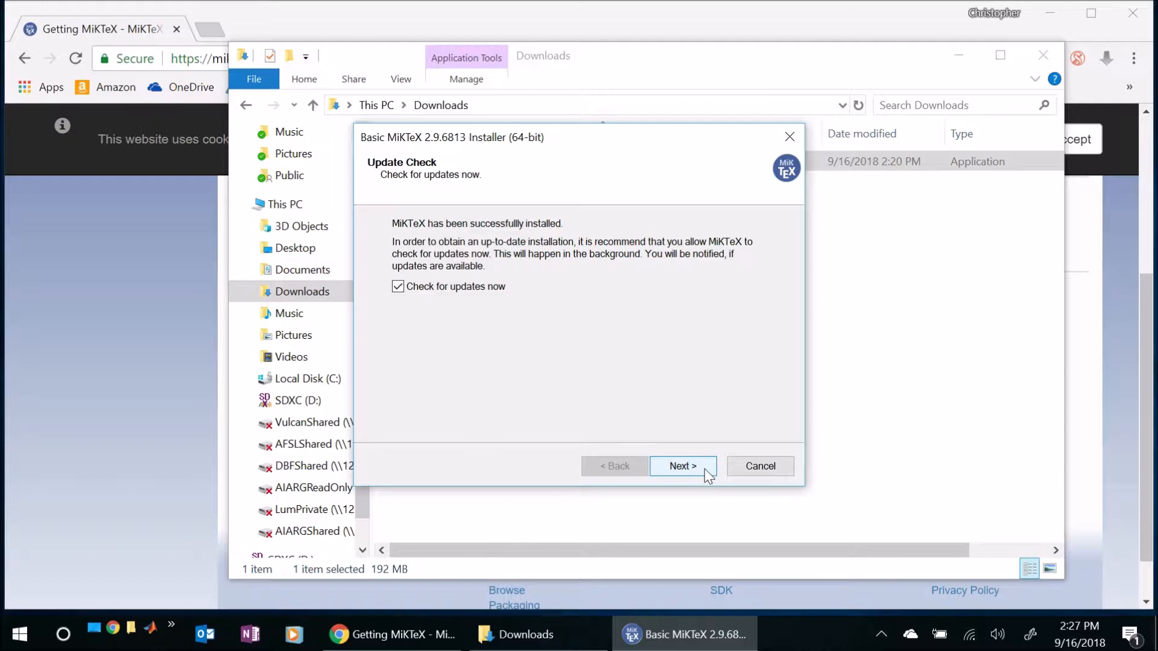
click(705, 469)
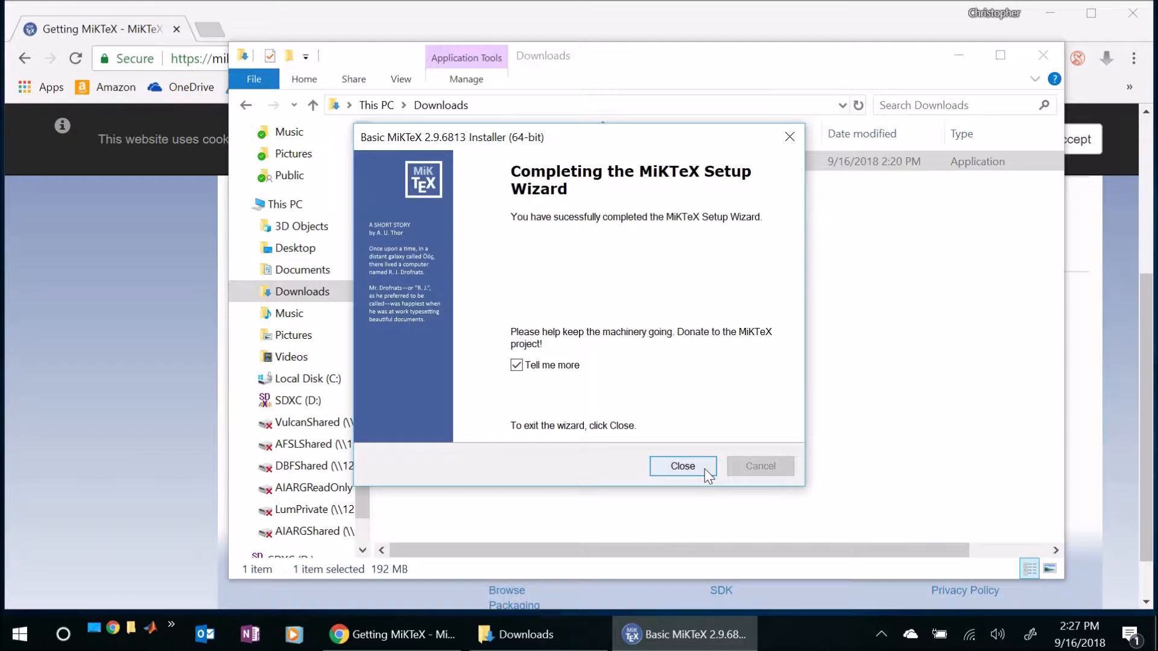
click(527, 365)
click(683, 470)
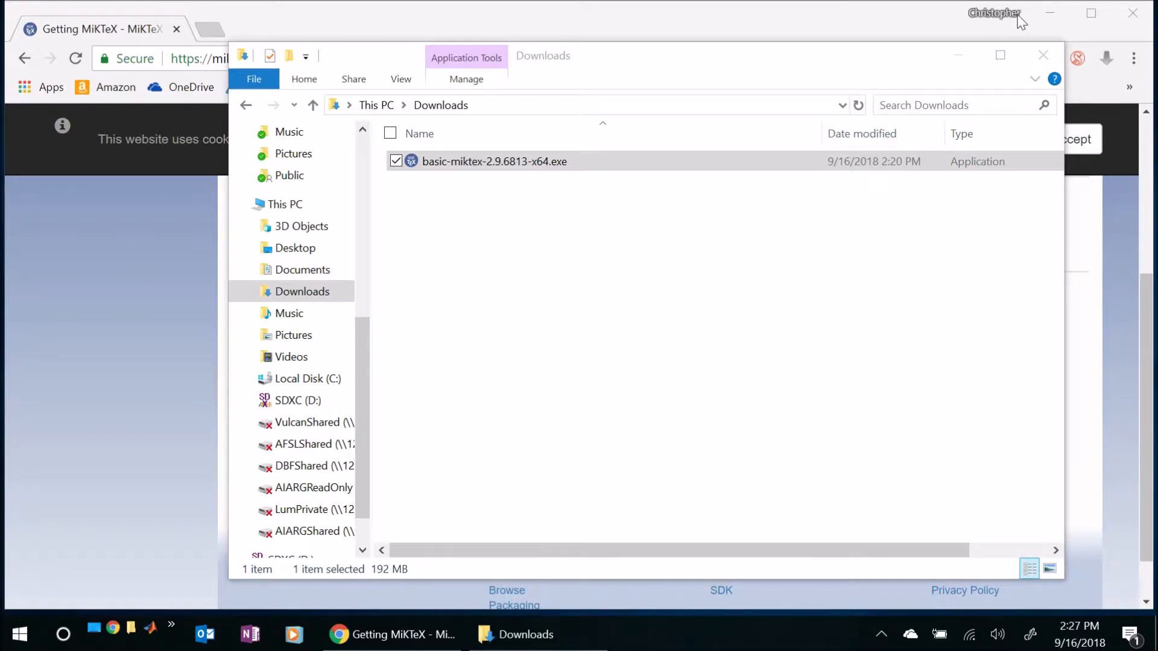
click(1044, 55)
click(1128, 18)
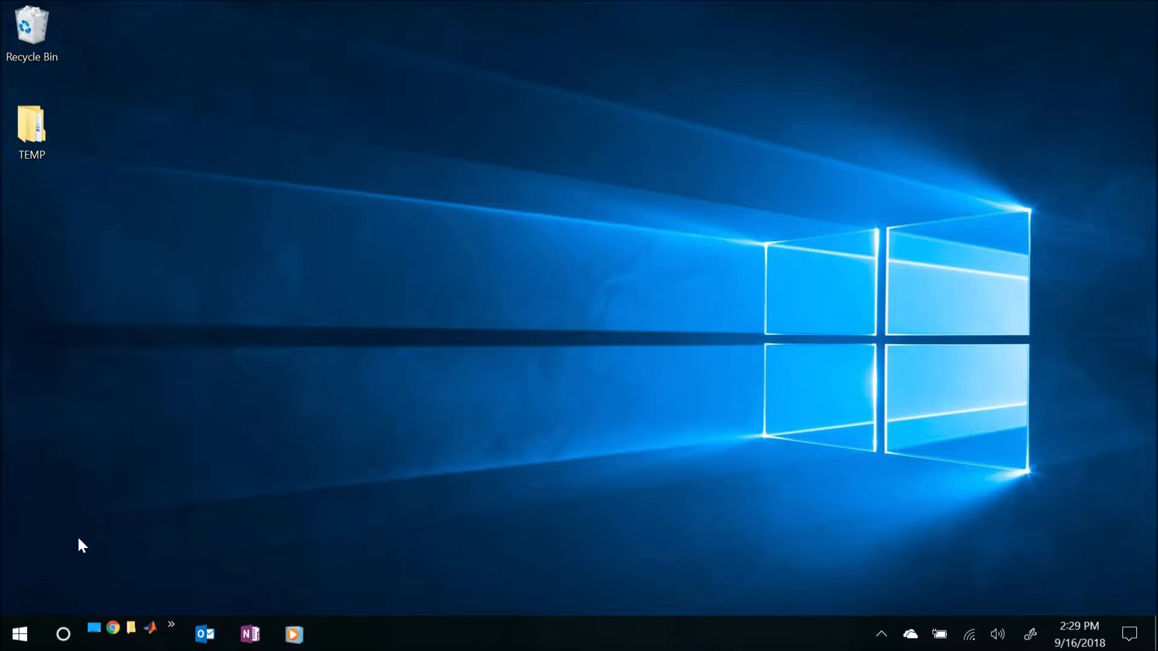
- Examine which programs the MiKTeX 2.9 folder contains in the list of installed Windows apps
click(17, 631)
scroll(165, 436, down, 10)
scroll(166, 439, down, 1)
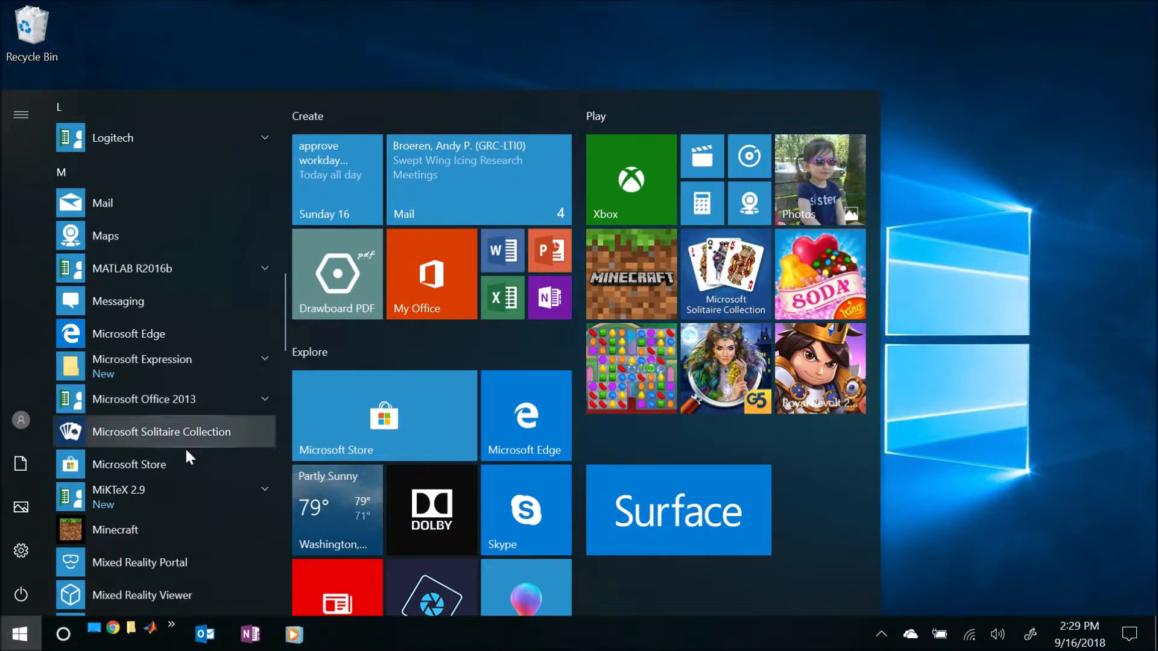
click(258, 499)
scroll(230, 476, down, 2)
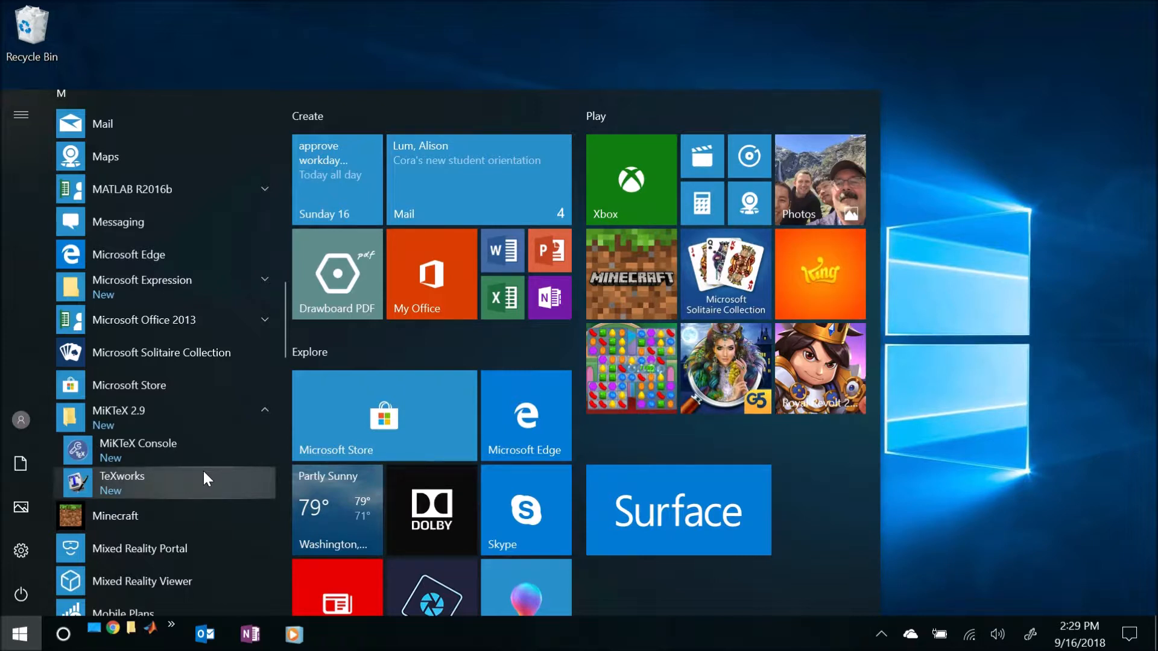
click(989, 424)
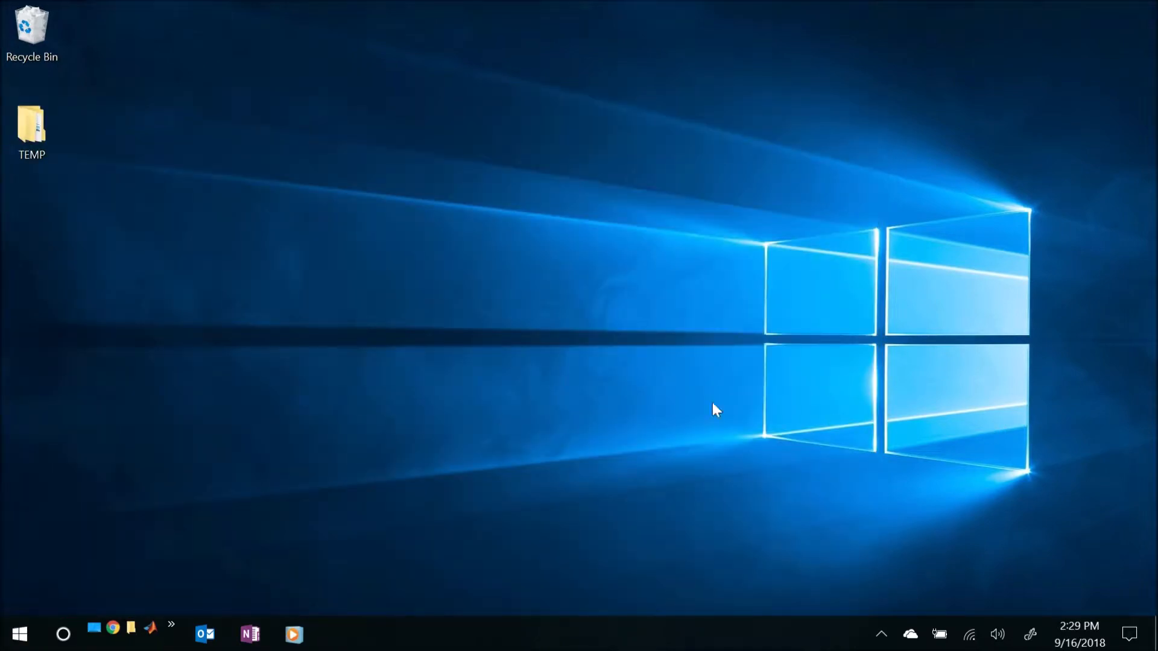
- Switch to Chrome, search the web for texmaker and open the Texmaker home page on xm1math.net
click(114, 629)
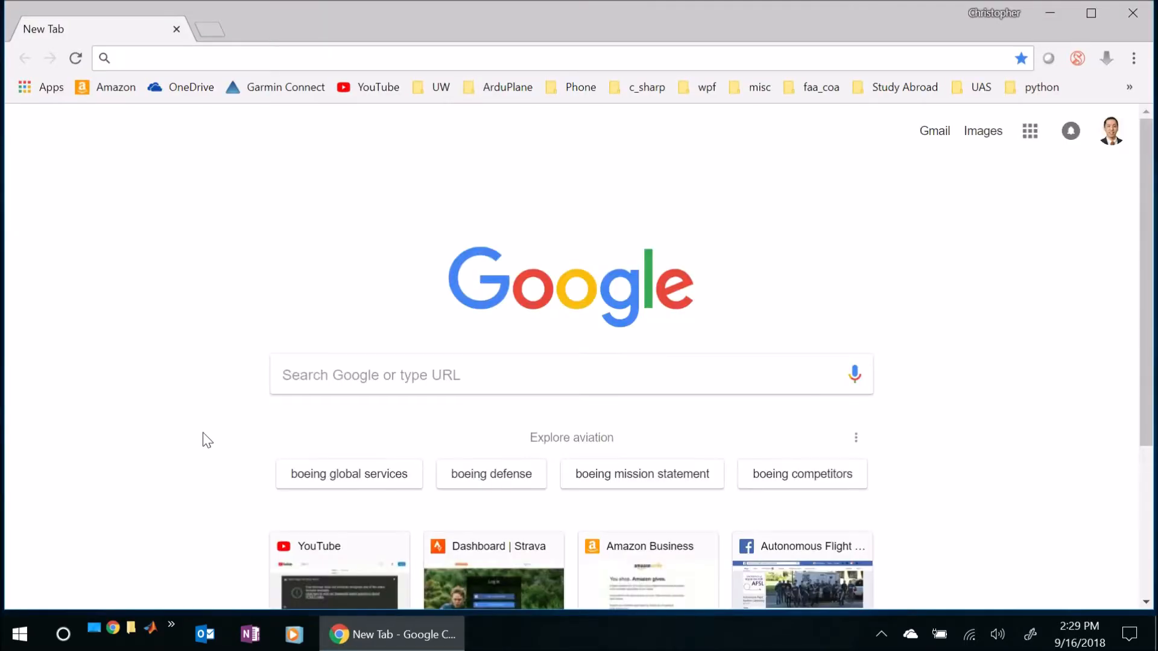
text(texmaker)
key(BackSpace)
key(Return)
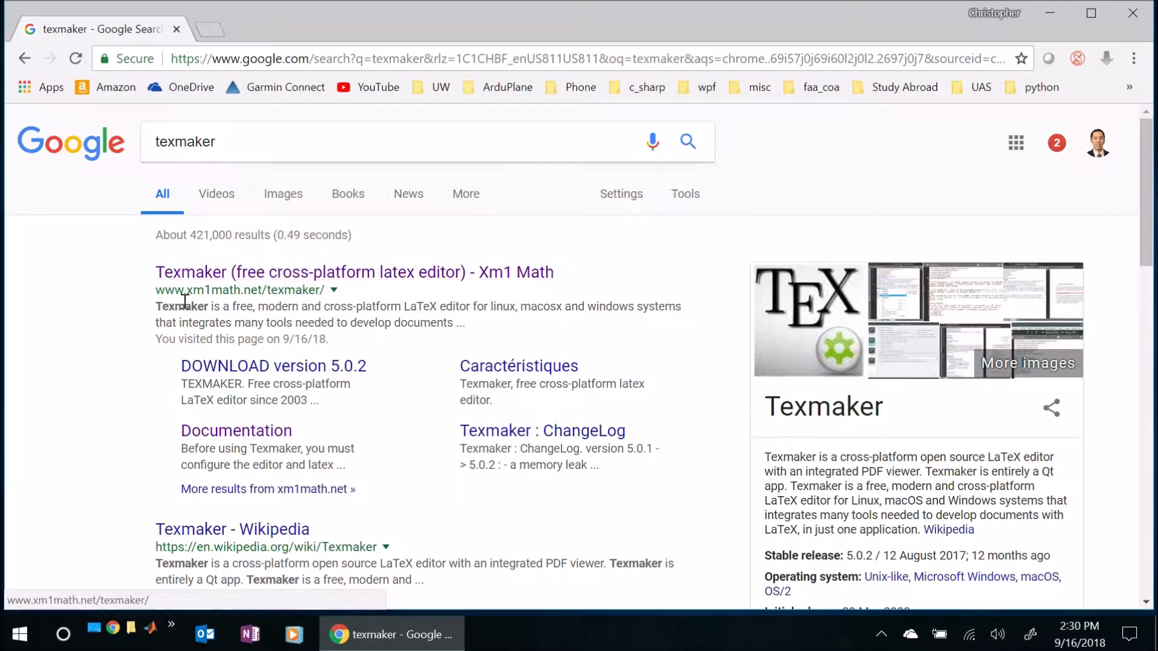
click(251, 290)
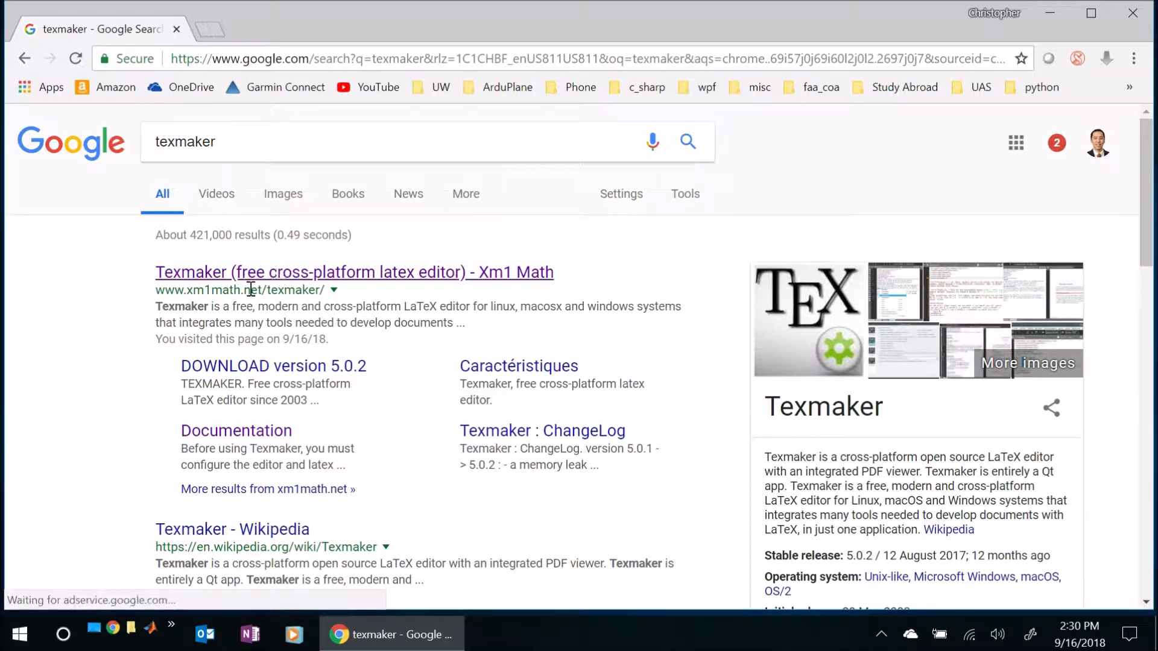
click(308, 273)
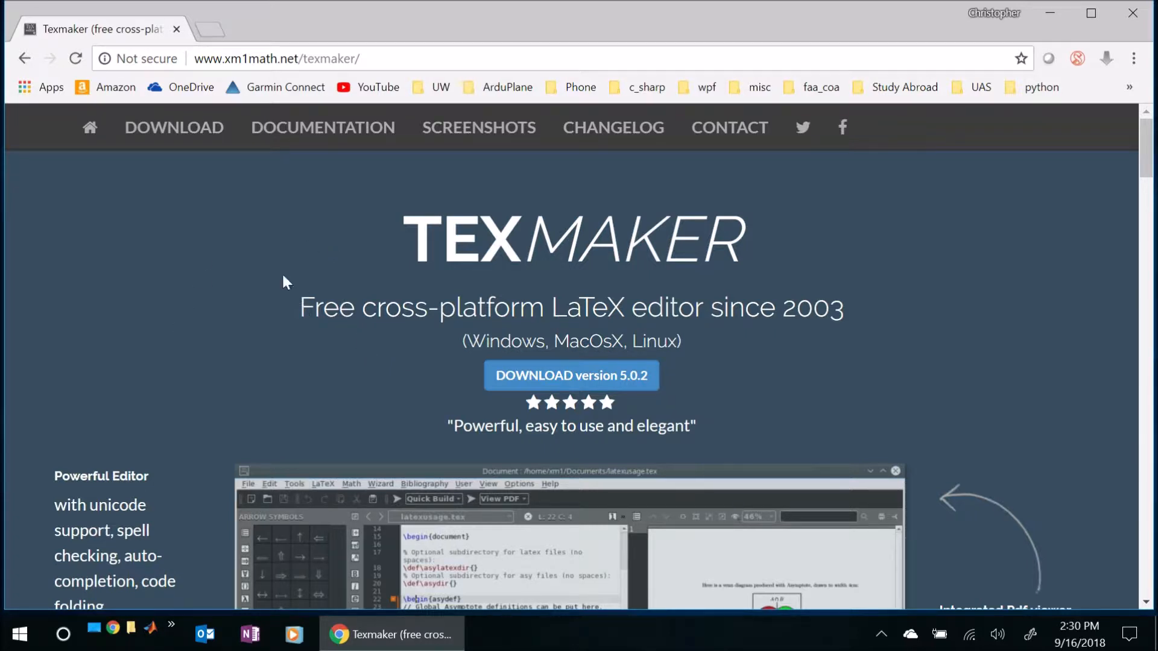
- Download the 64-bit Windows installer Texmaker_5.0.2_Win_x64.msi from the Texmaker site
click(193, 132)
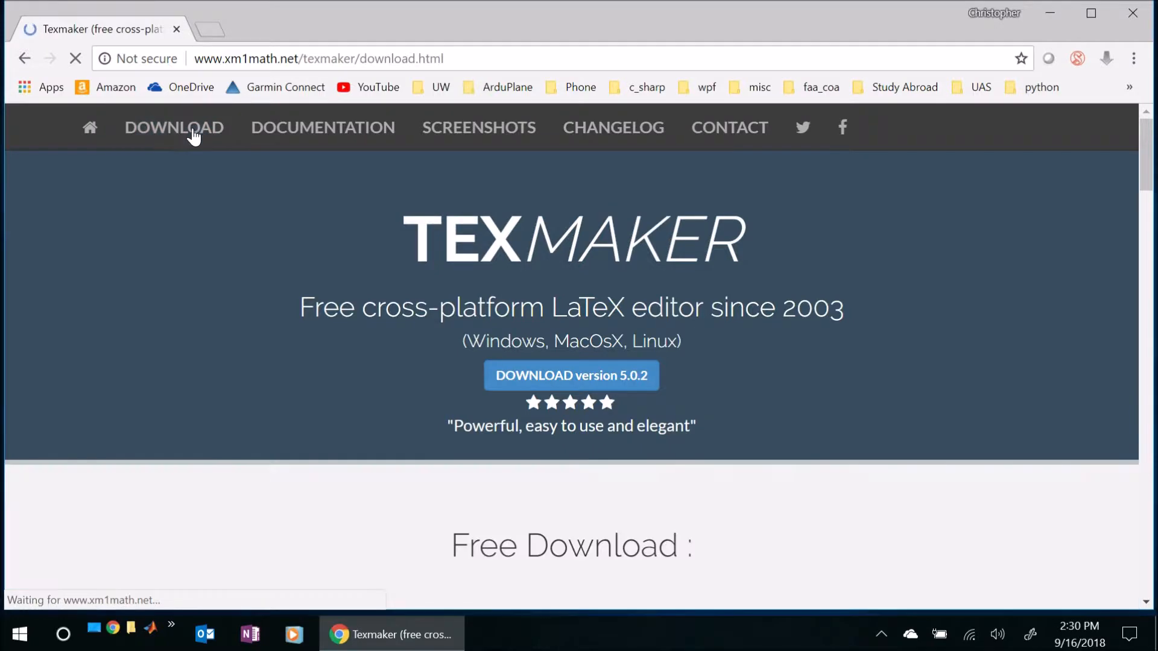
scroll(403, 297, down, 5)
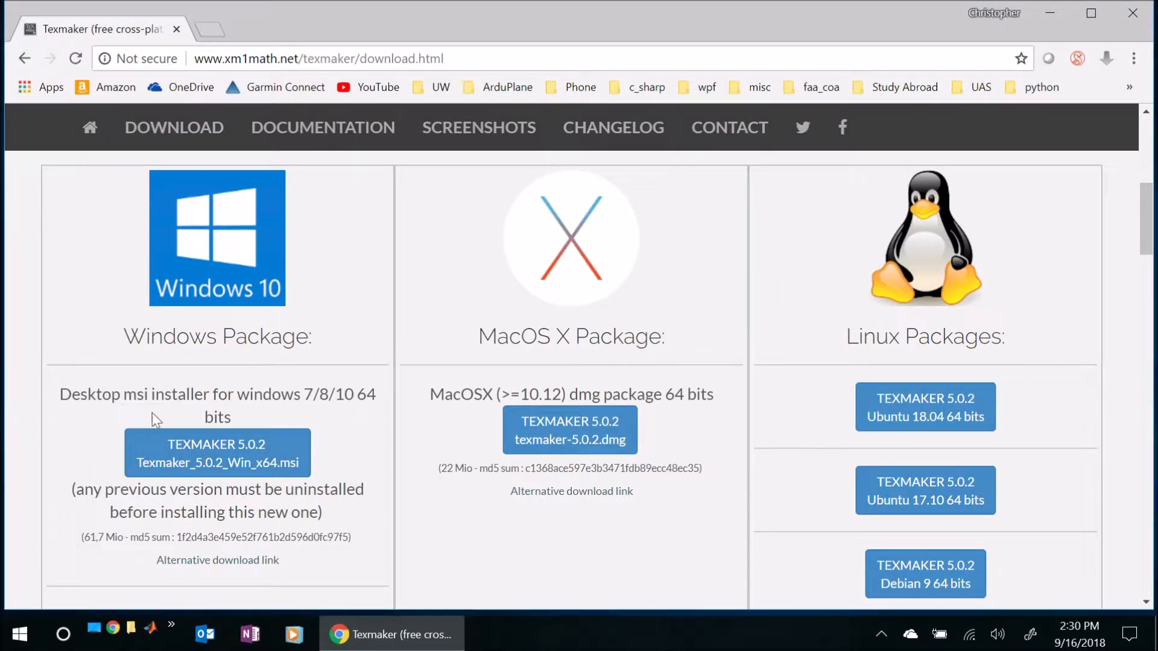
click(211, 463)
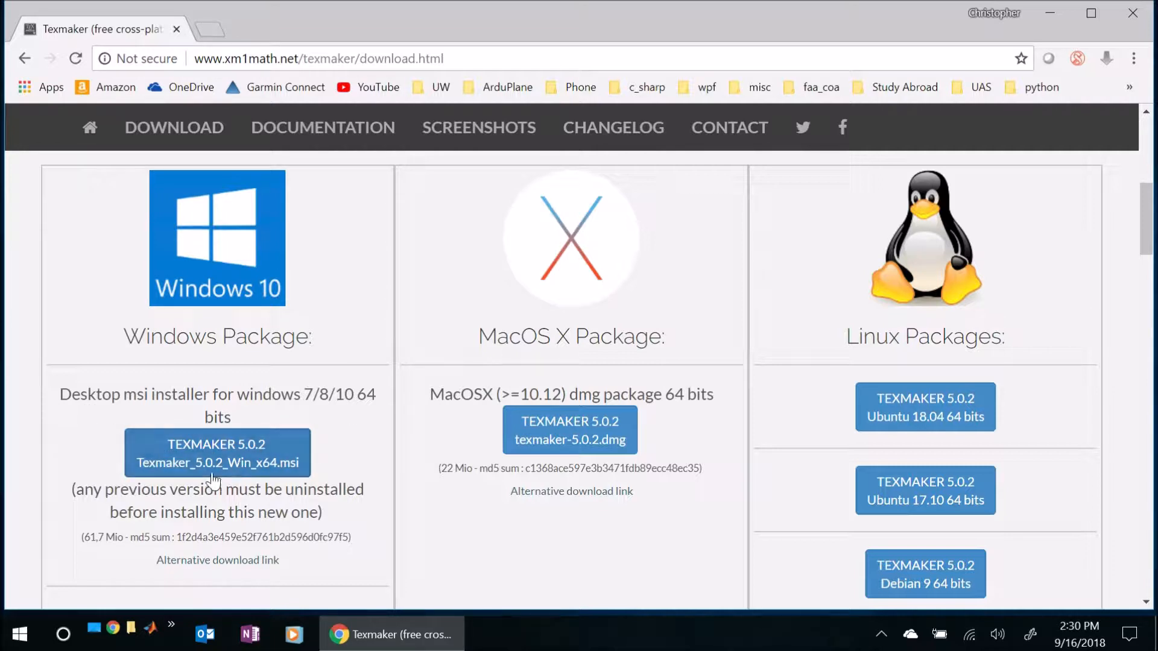
click(218, 455)
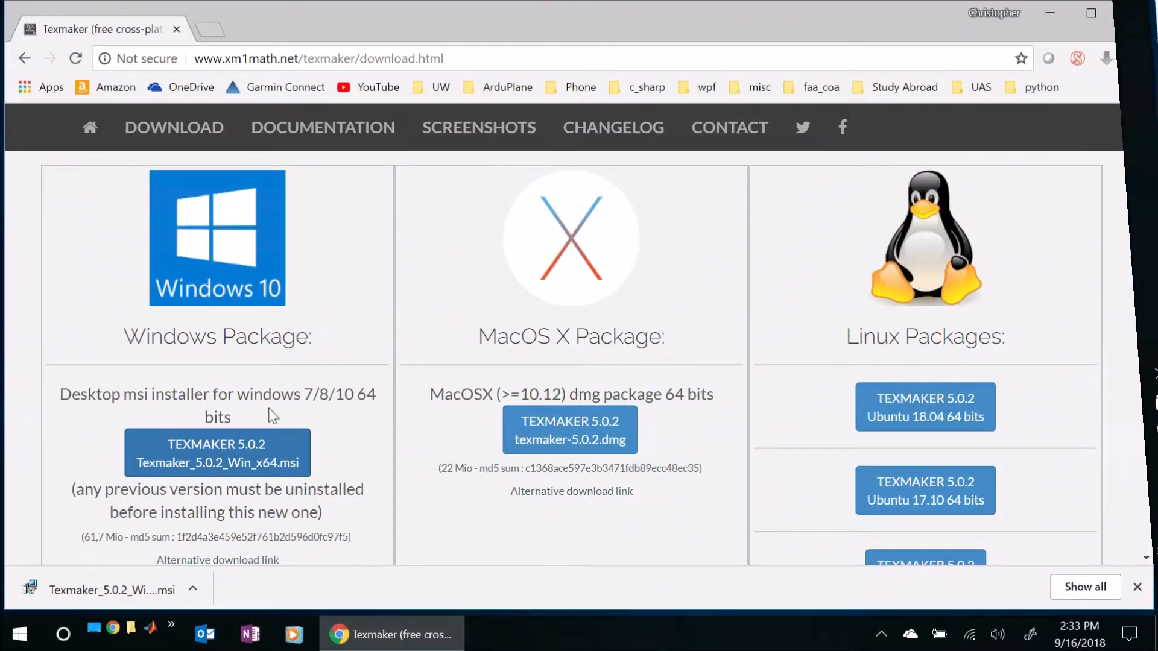
- Run Texmaker_5.0.2_Win_x64.msi from the Downloads folder, accept the license agreement and install it with the default options
click(193, 589)
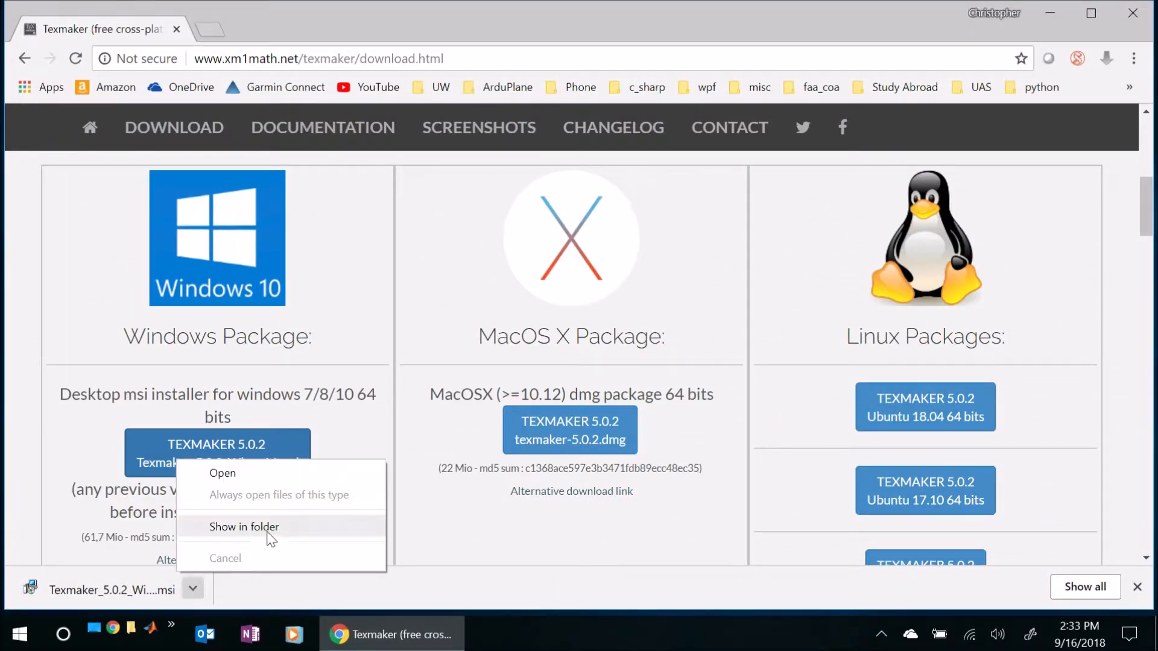
click(269, 529)
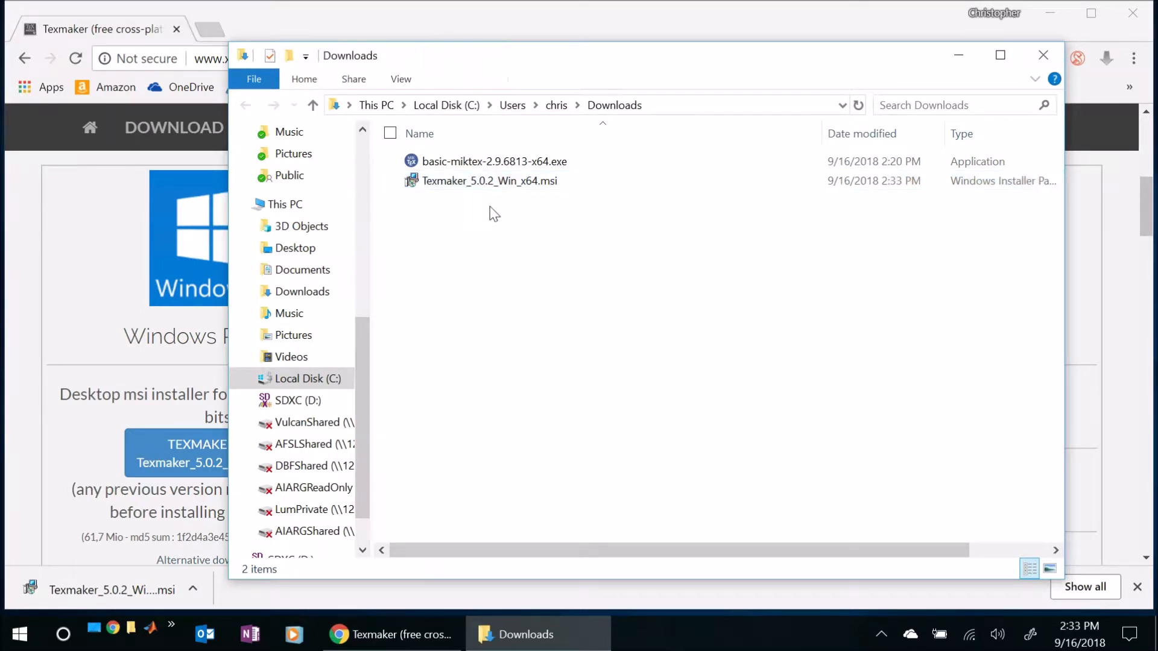
double_click(496, 183)
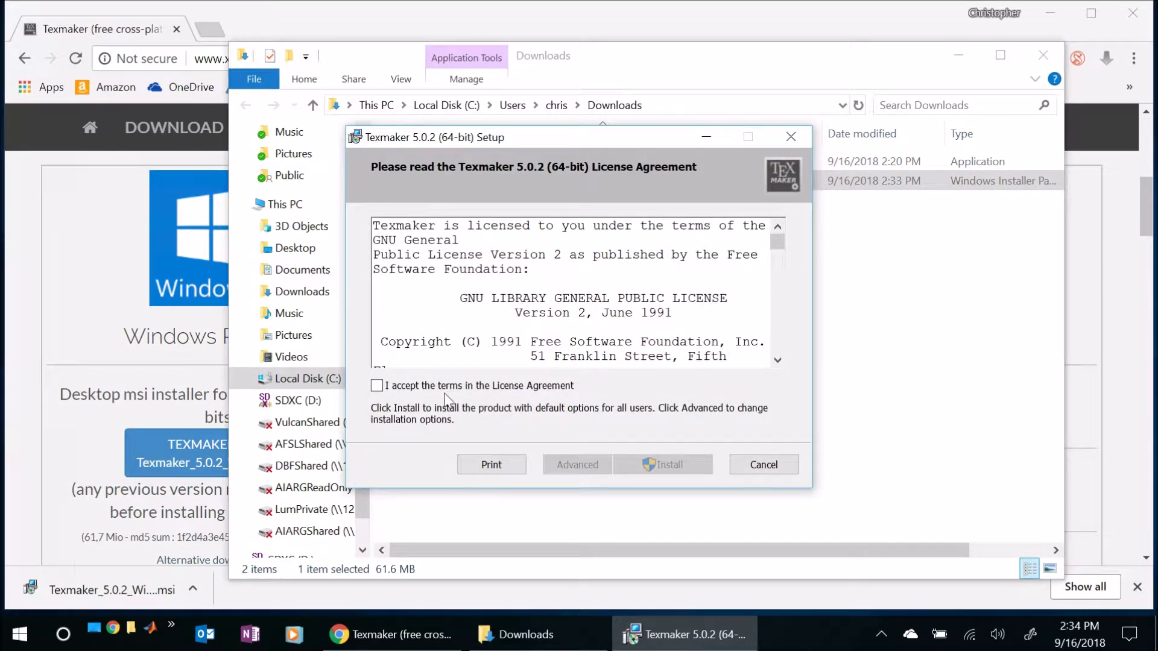
click(377, 387)
click(660, 465)
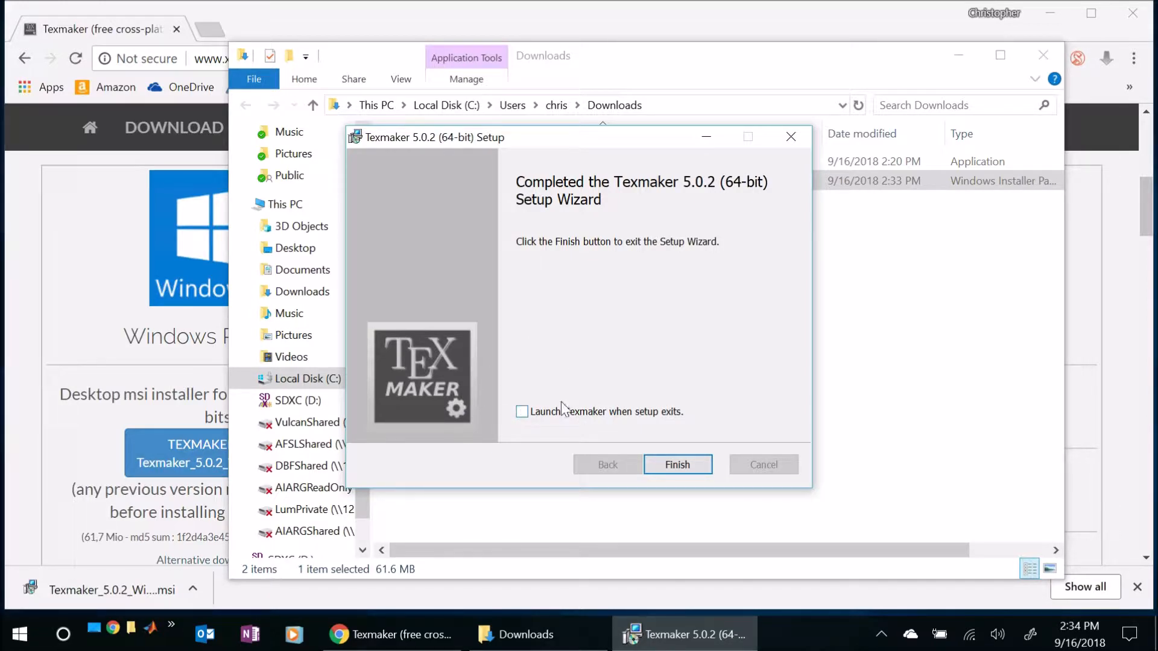
- Finish the Texmaker setup without launching the program, and close the File Explorer and browser windows
click(678, 470)
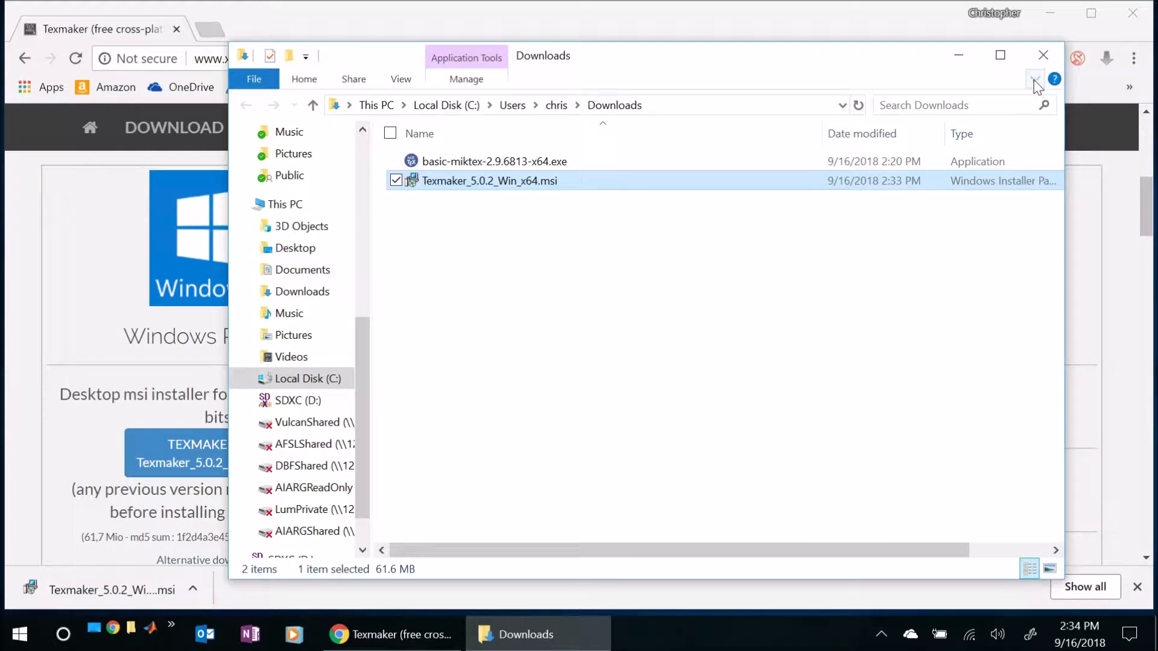
click(1043, 55)
click(1134, 12)
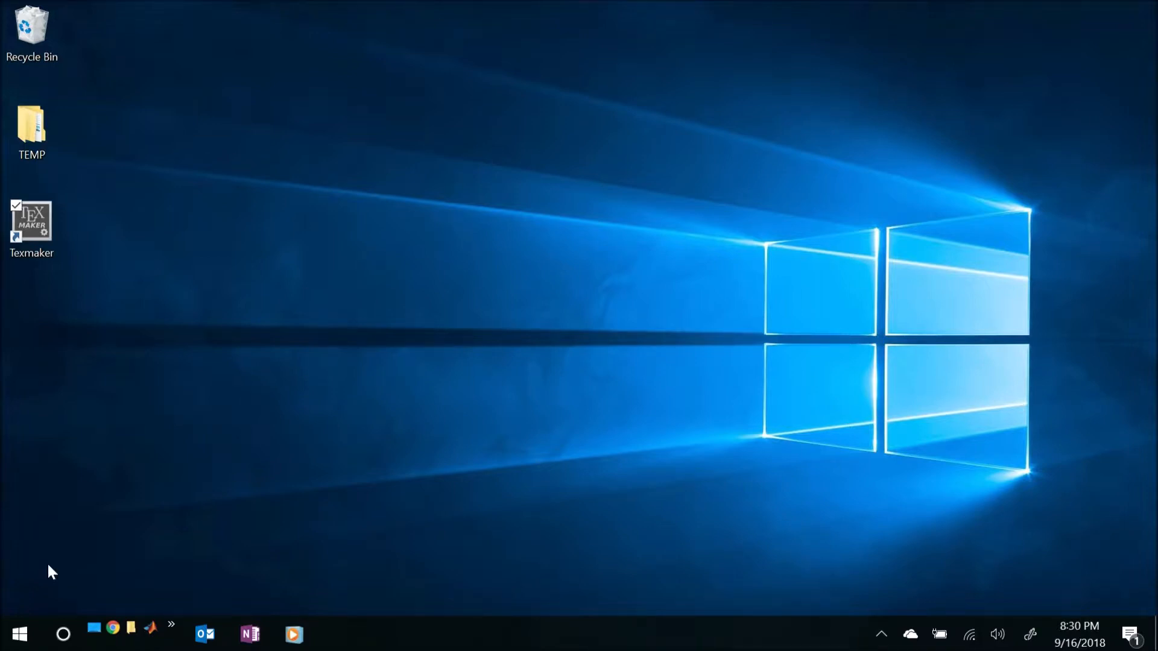
- Launch Texmaker from its program folder in the list of installed Windows apps
click(37, 253)
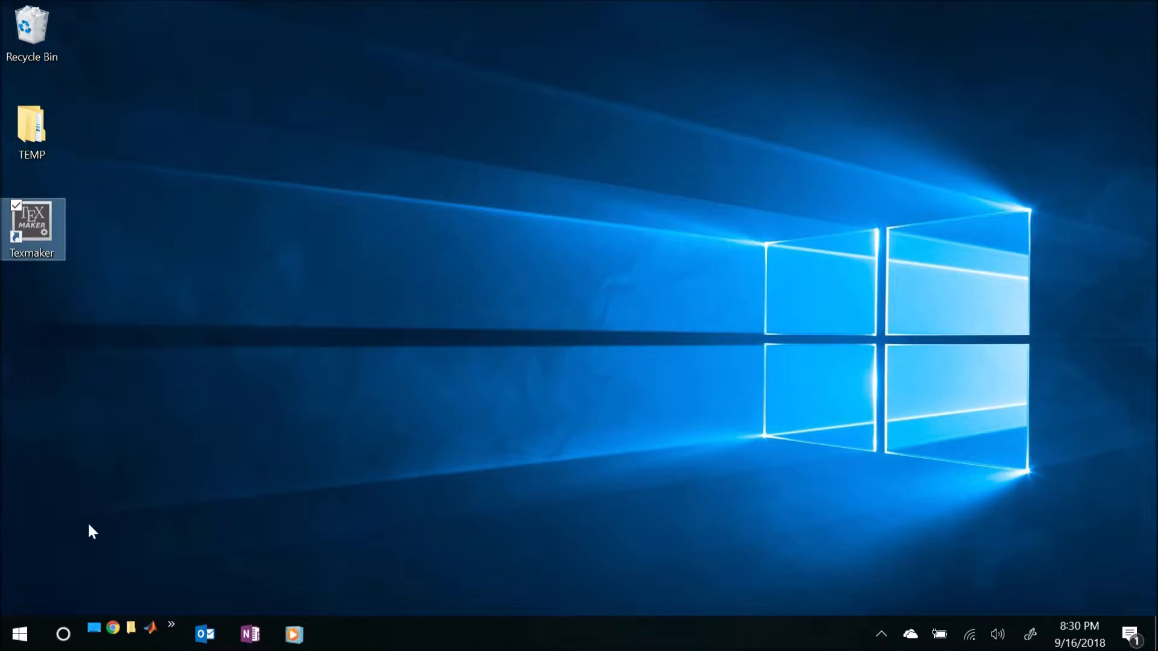
click(18, 637)
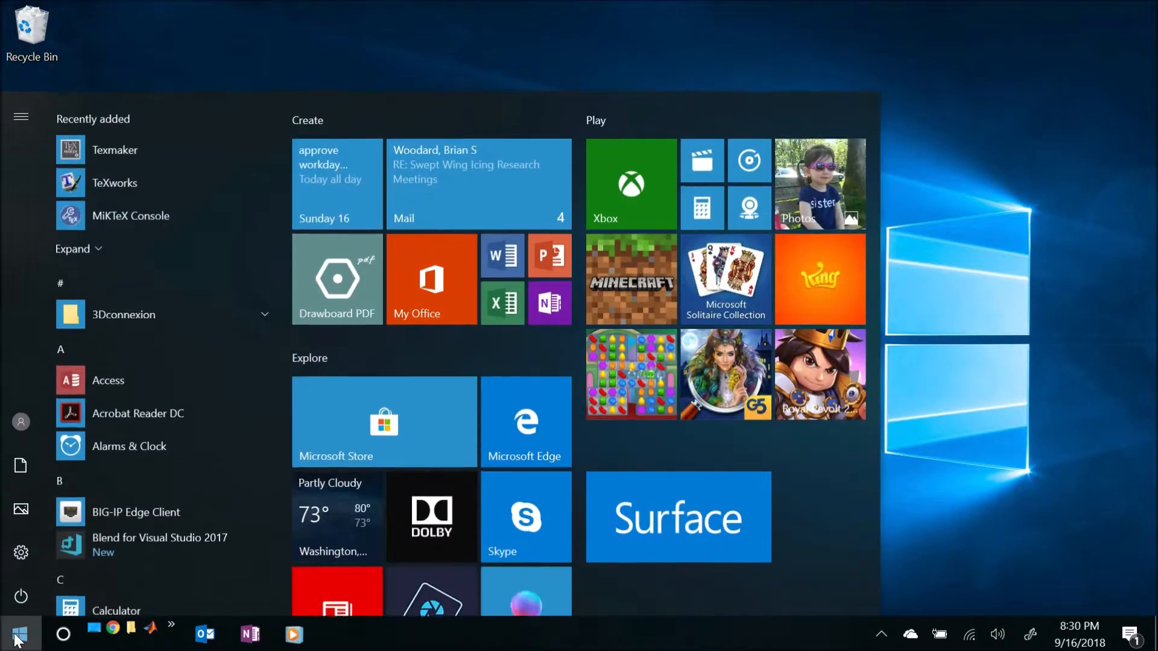
scroll(230, 384, down, 15)
scroll(230, 381, down, 8)
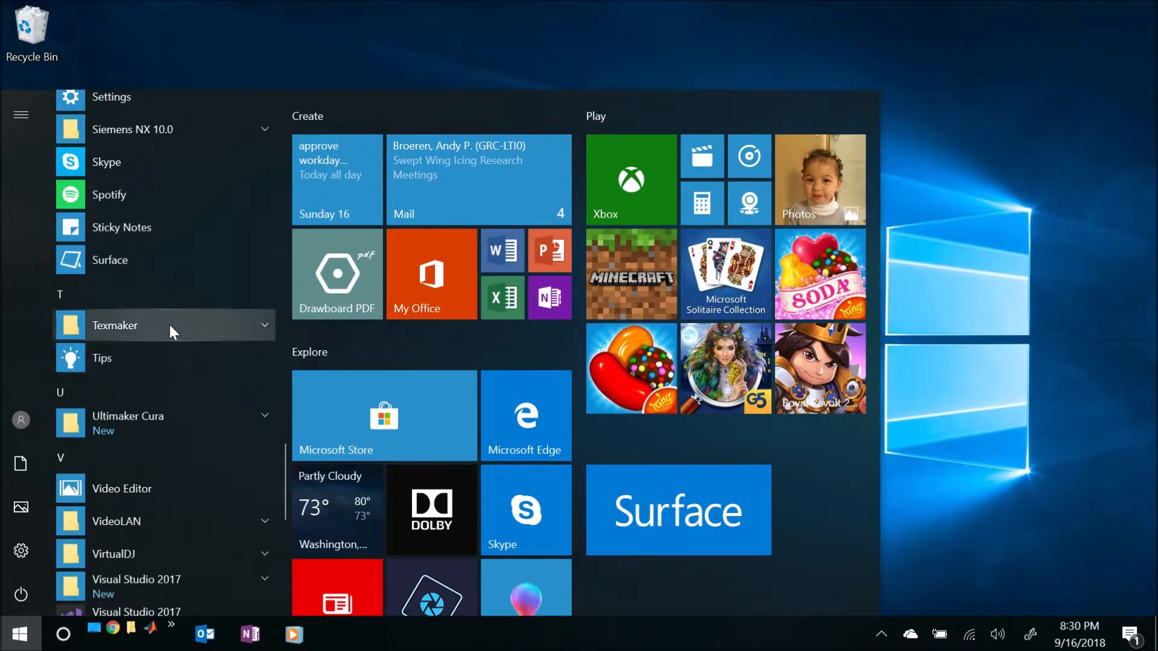
click(169, 331)
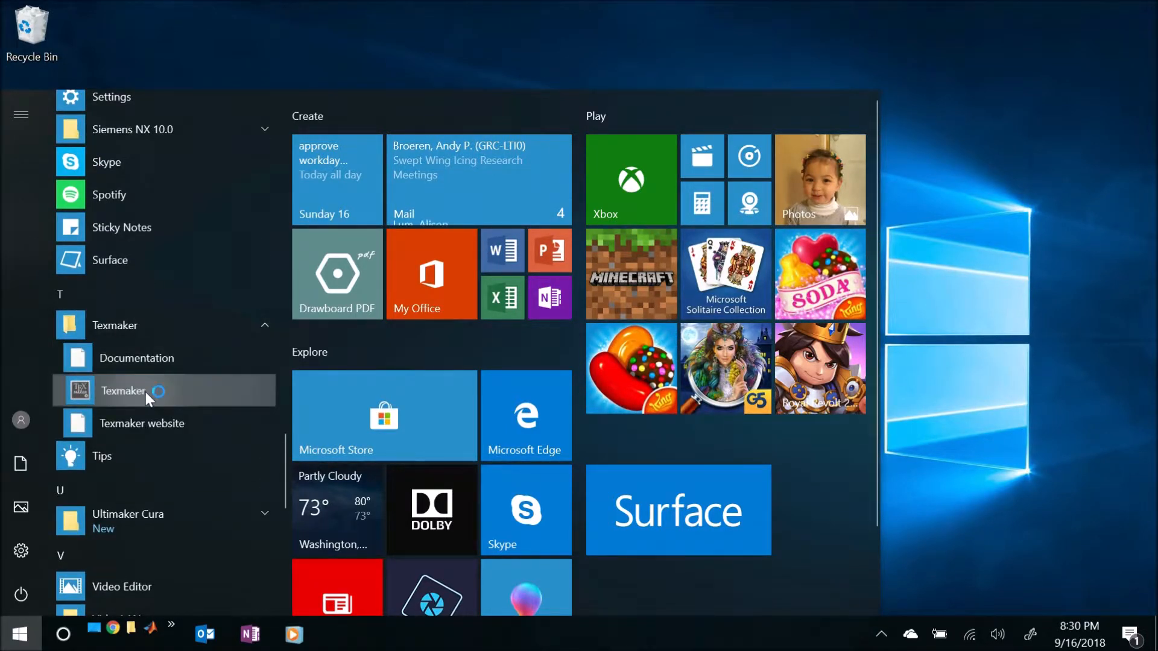
click(142, 393)
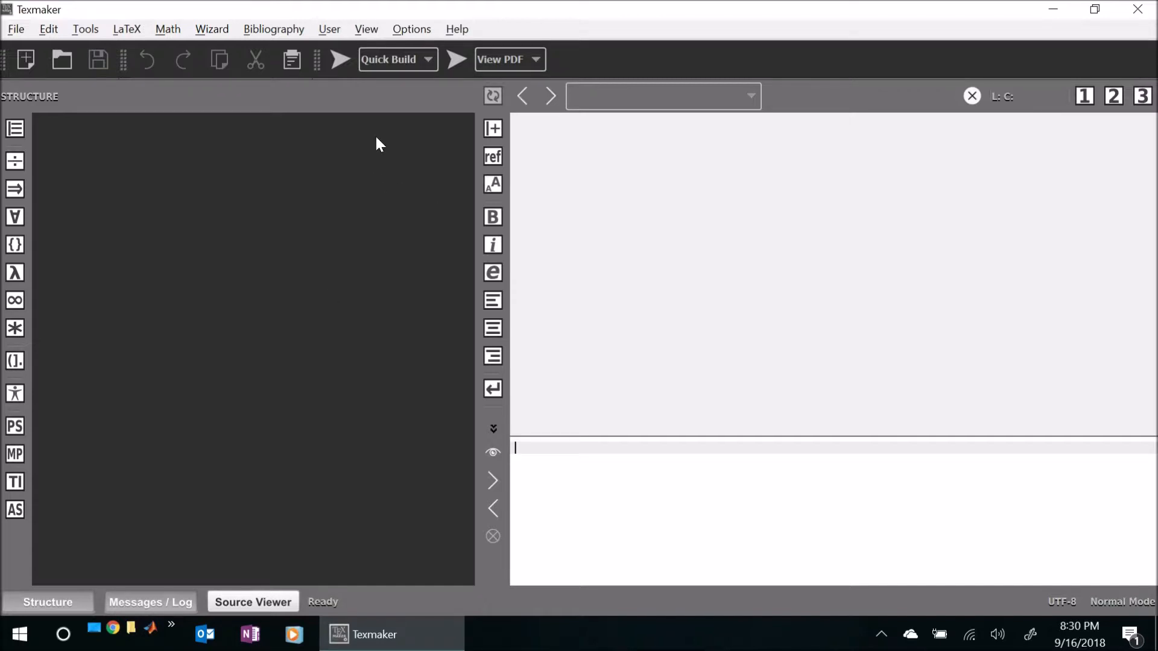
- Open the Texmaker configuration and enable Embed for the built-in PDF viewer
click(404, 31)
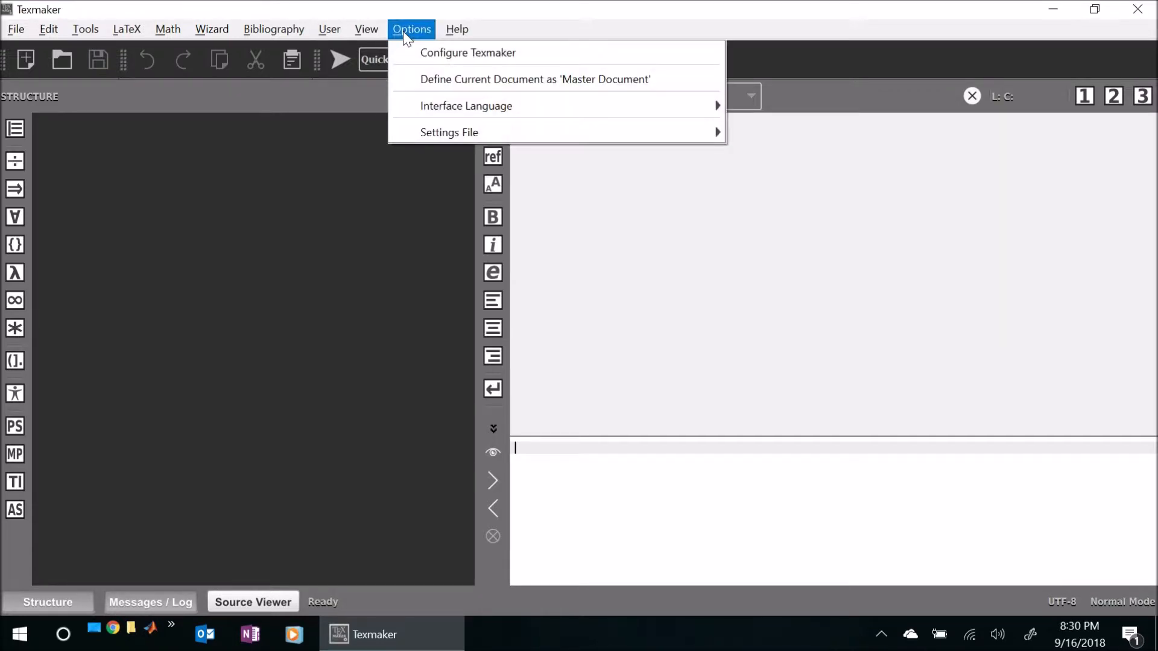
click(437, 55)
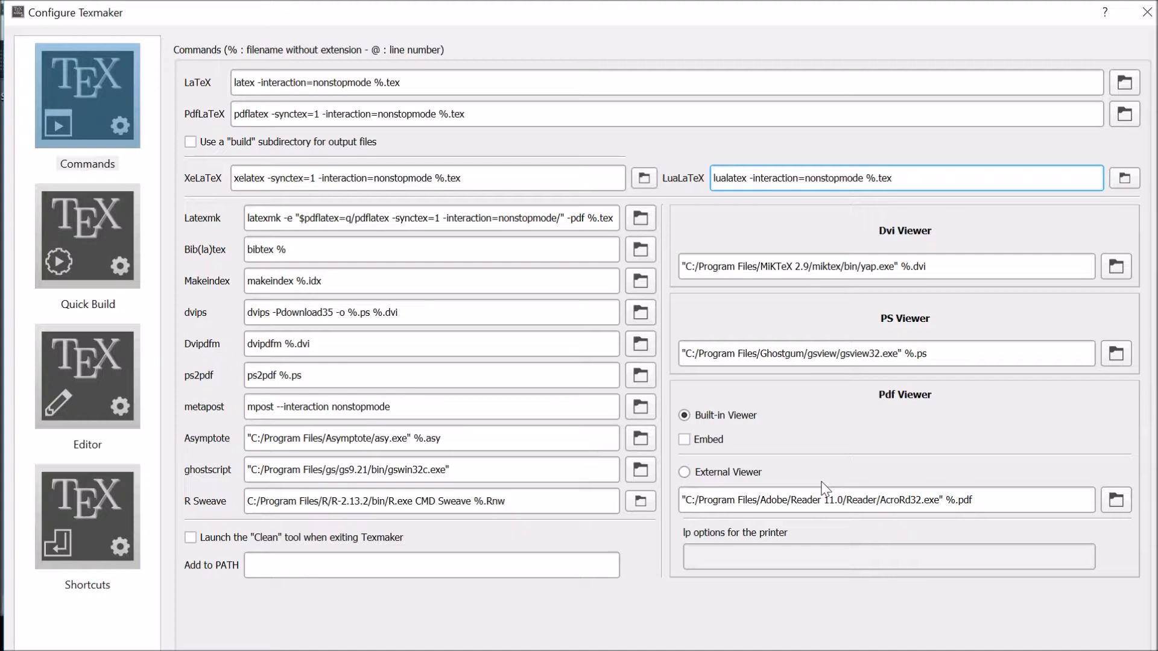
click(685, 440)
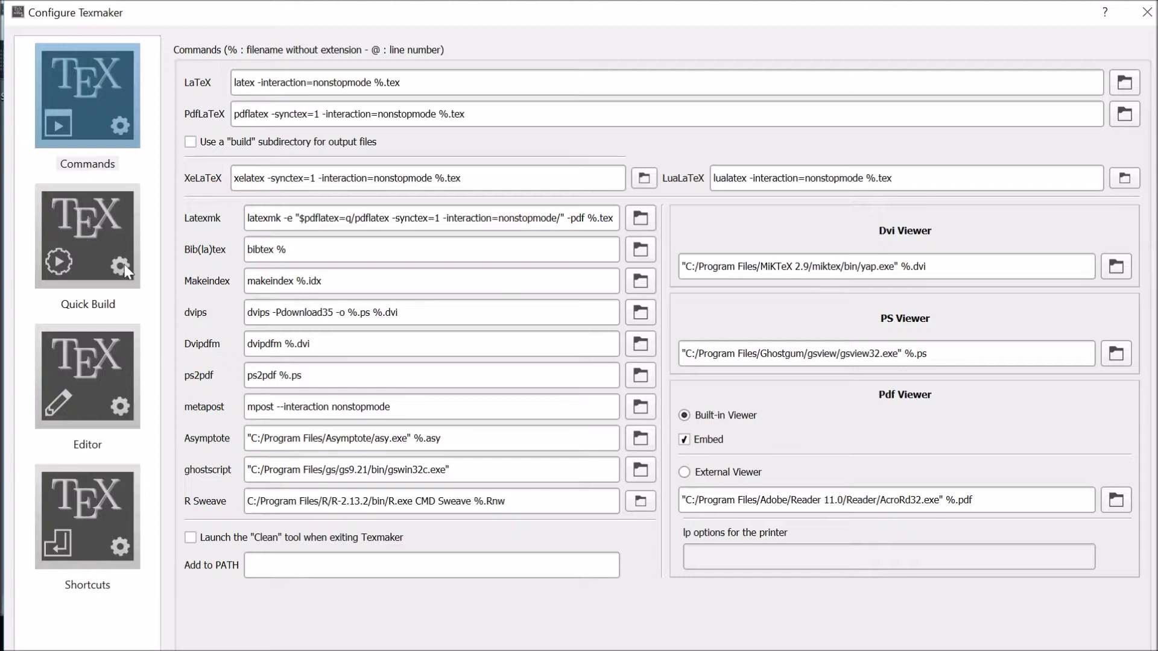
- Set the Quick Build command to PdfLaTeX + Bib(la)tex + PdfLaTeX (x2) + View Pdf
click(86, 256)
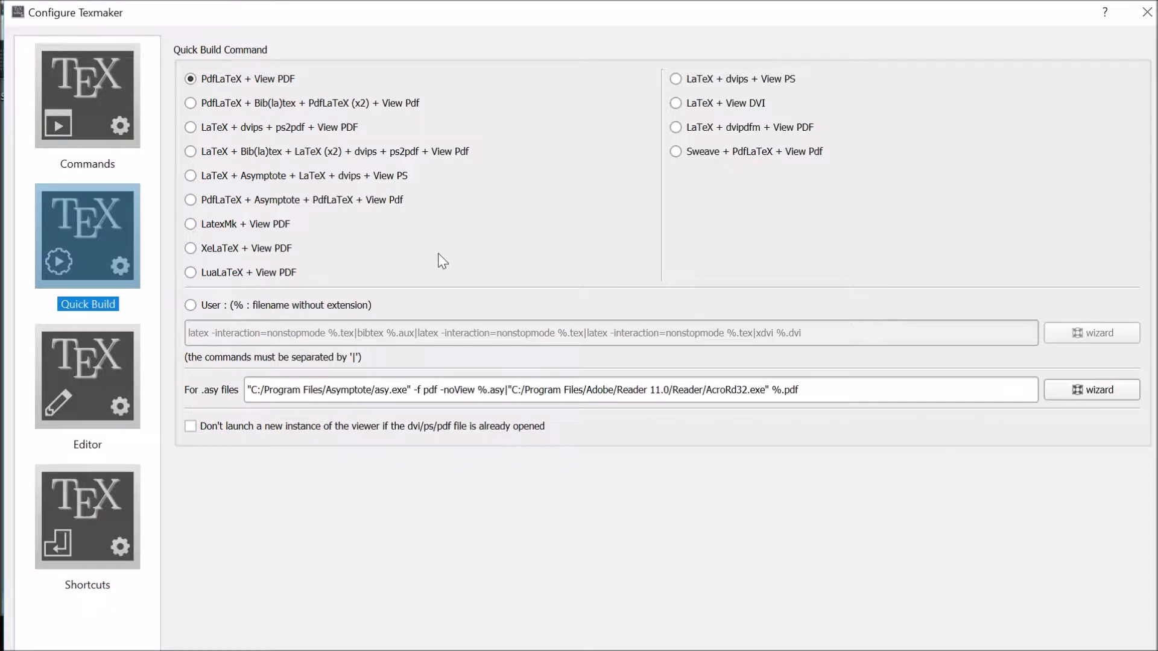
click(190, 78)
click(191, 104)
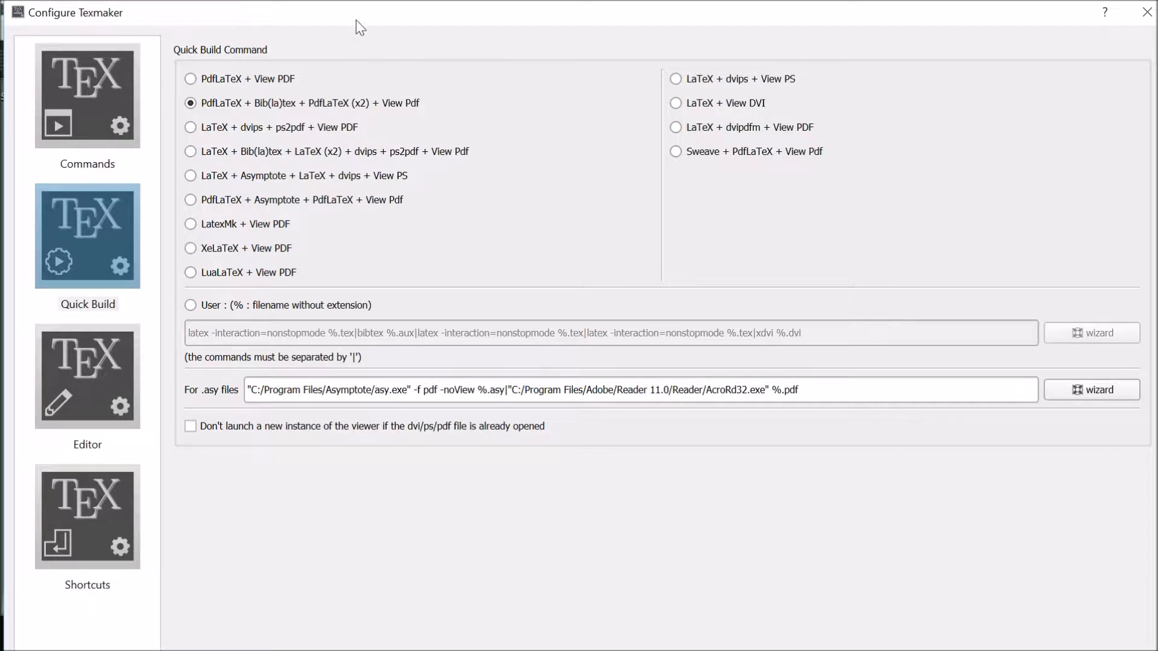
- Move the Configure Texmaker window upward past the screen edge until its lower end is reachable, and accept the settings
drag(360, 12, 360, 12)
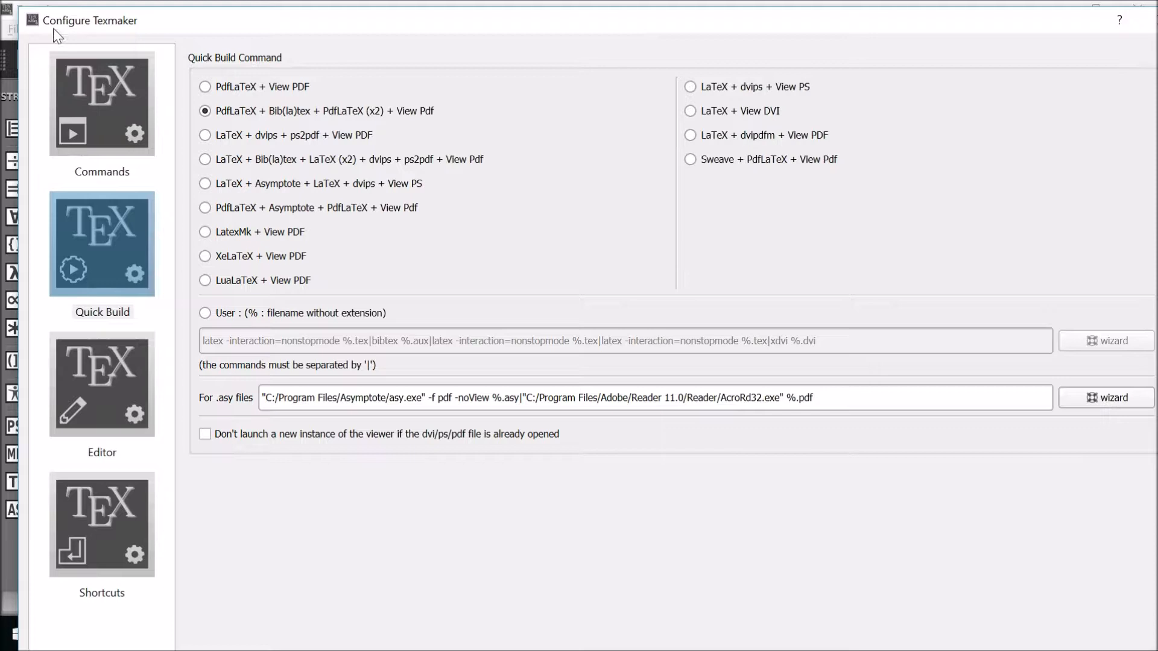
click(30, 20)
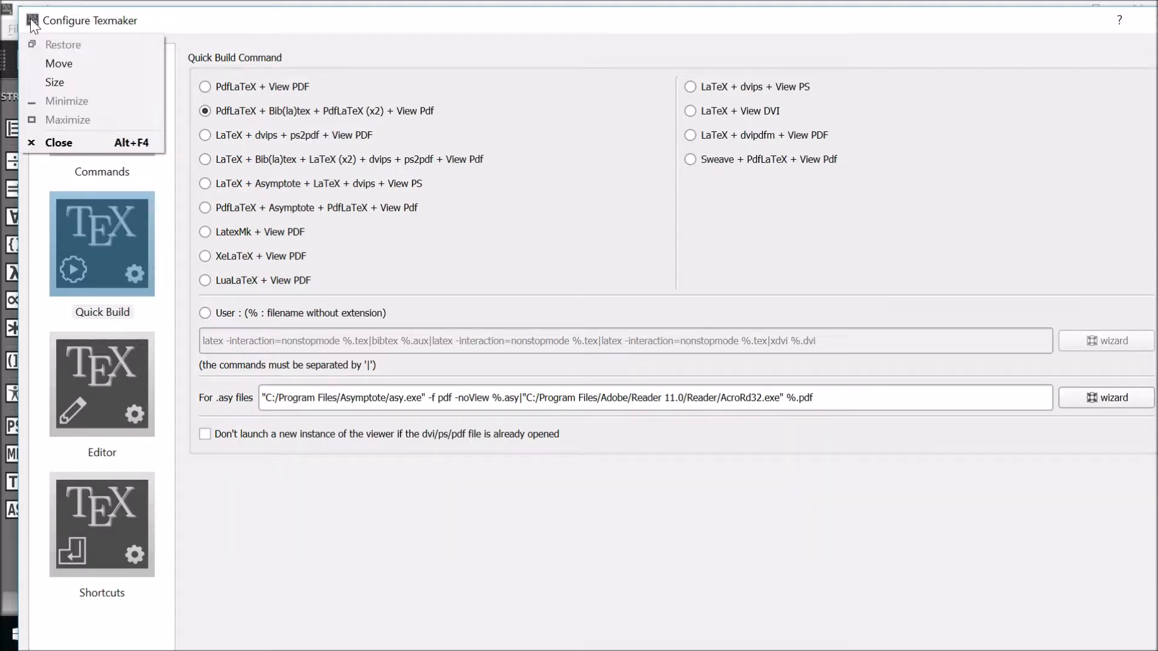
click(41, 64)
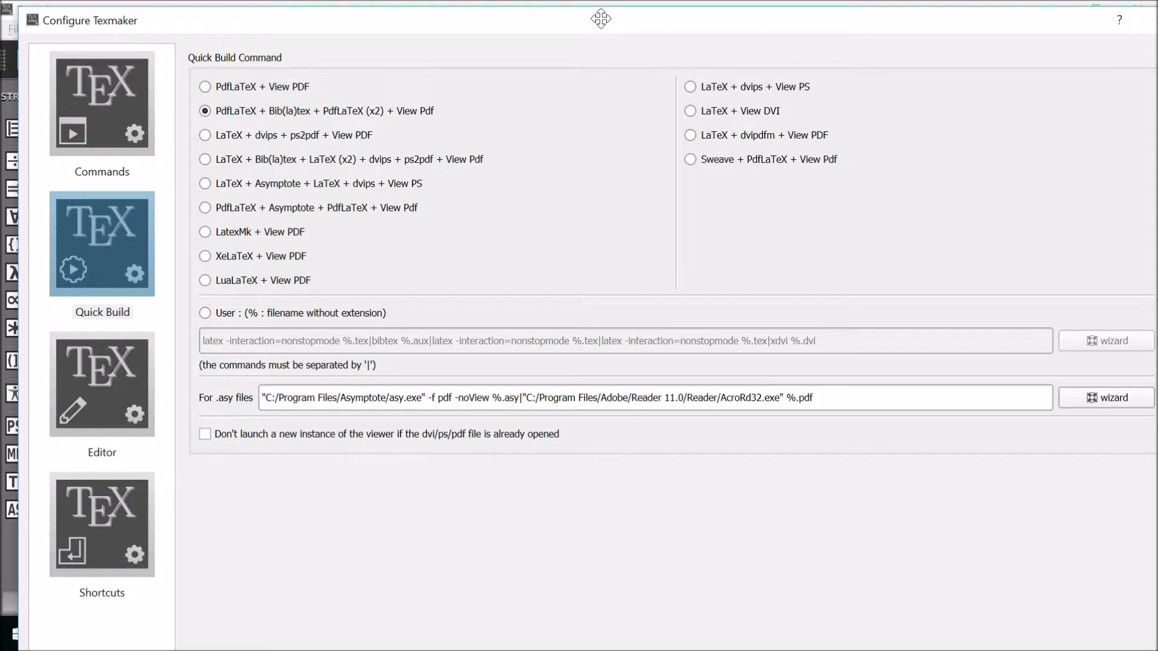
key(Up)
key(Up)
key(Up)
key(Up)
key(Up)
key(Up)
key(Up)
key(Up)
key(Up)
key(Up)
key(Up)
key(Up)
key(Up)
key(Up)
key(Up)
key(Up)
key(Up)
key(Up)
key(Up)
key(Up)
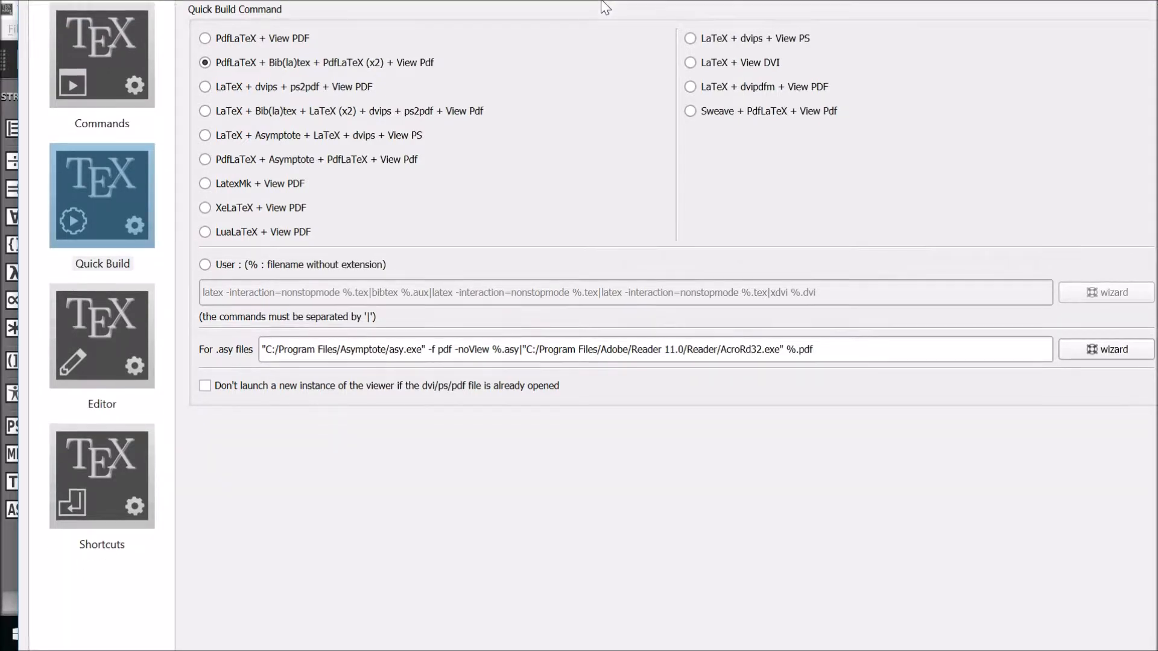
key(Up)
key(Up)
key(Up)
key(Up)
key(Up)
key(Up)
key(Up)
key(Up)
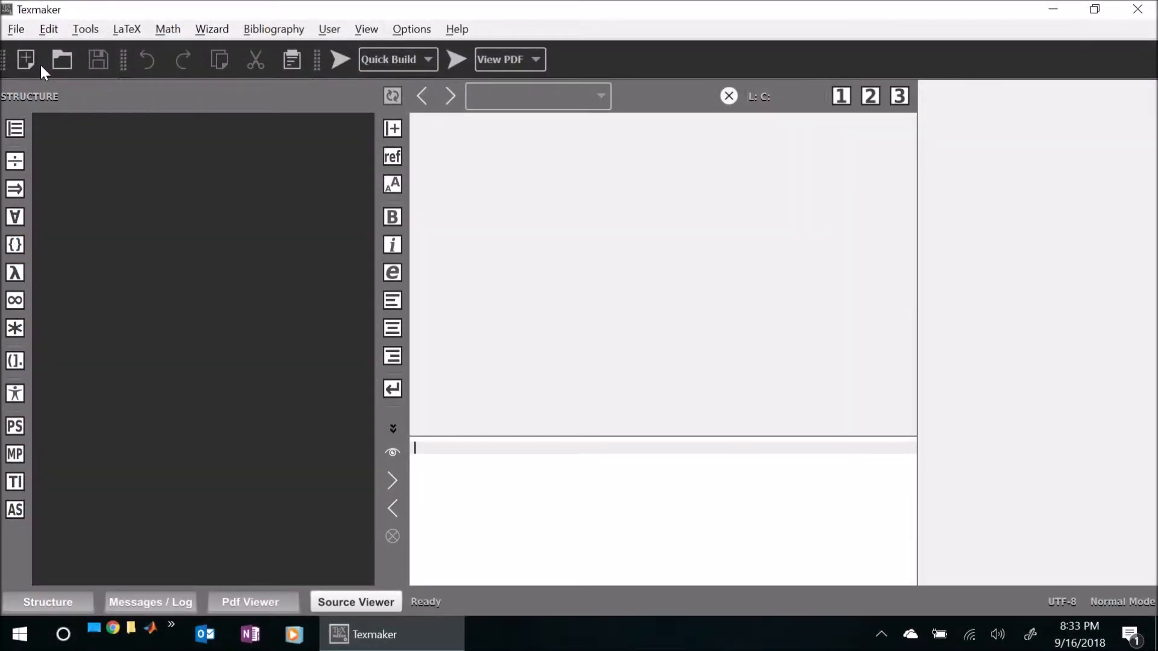
- Reopen the Texmaker configuration, check the Commands and Quick Build settings, and close it
click(411, 28)
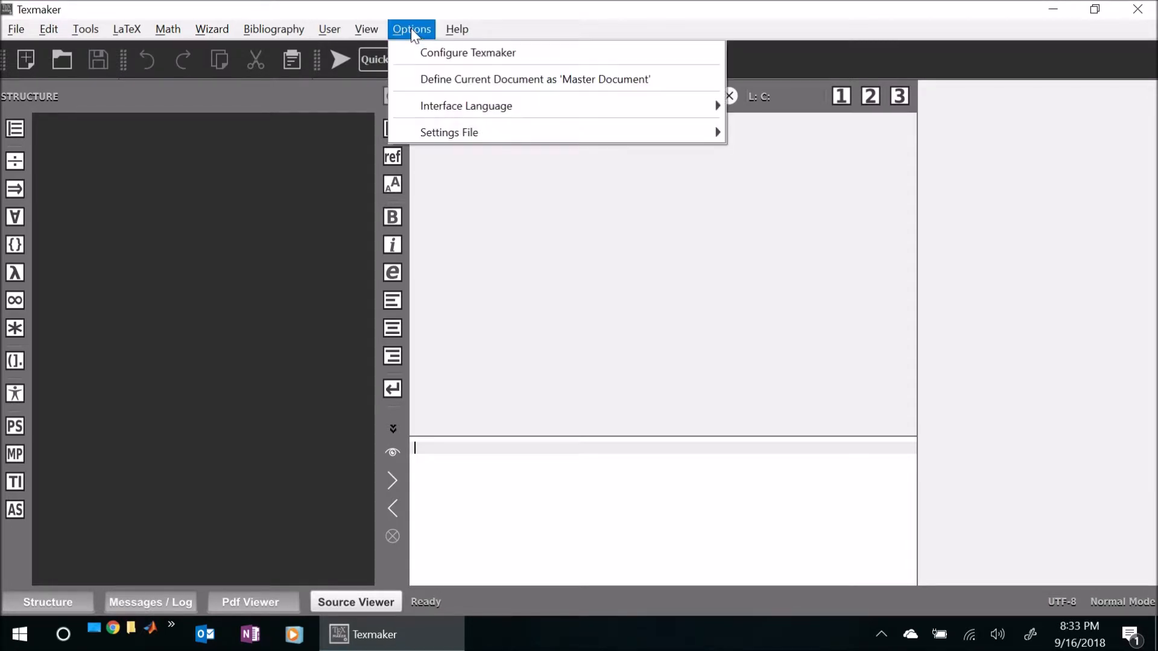
click(418, 46)
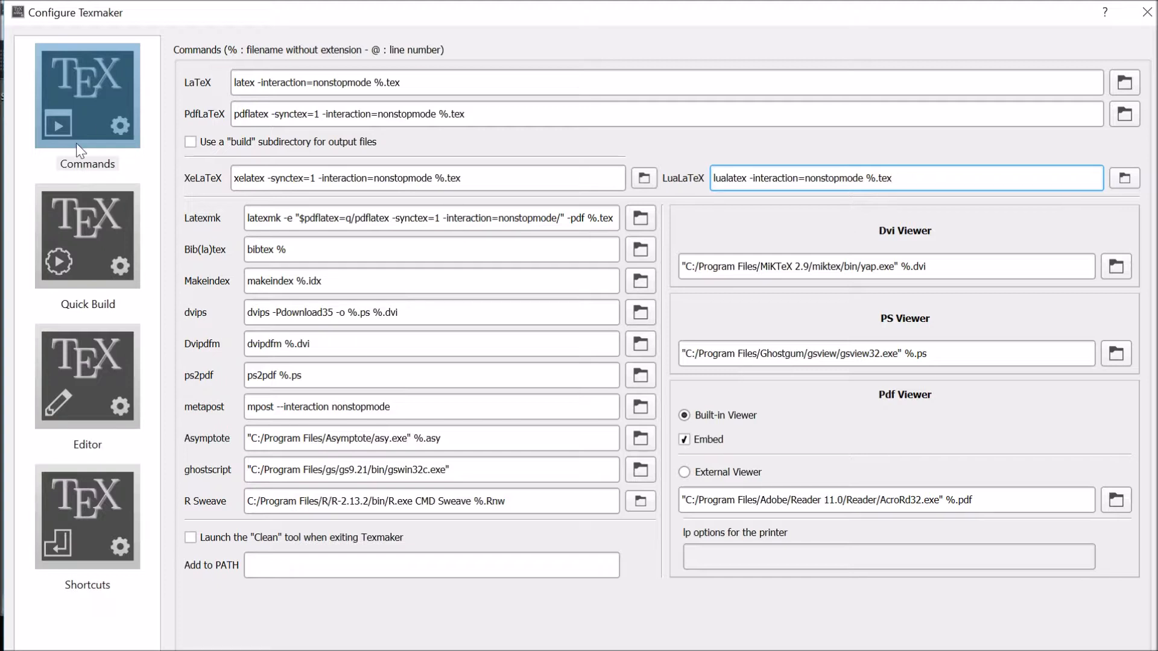
click(88, 205)
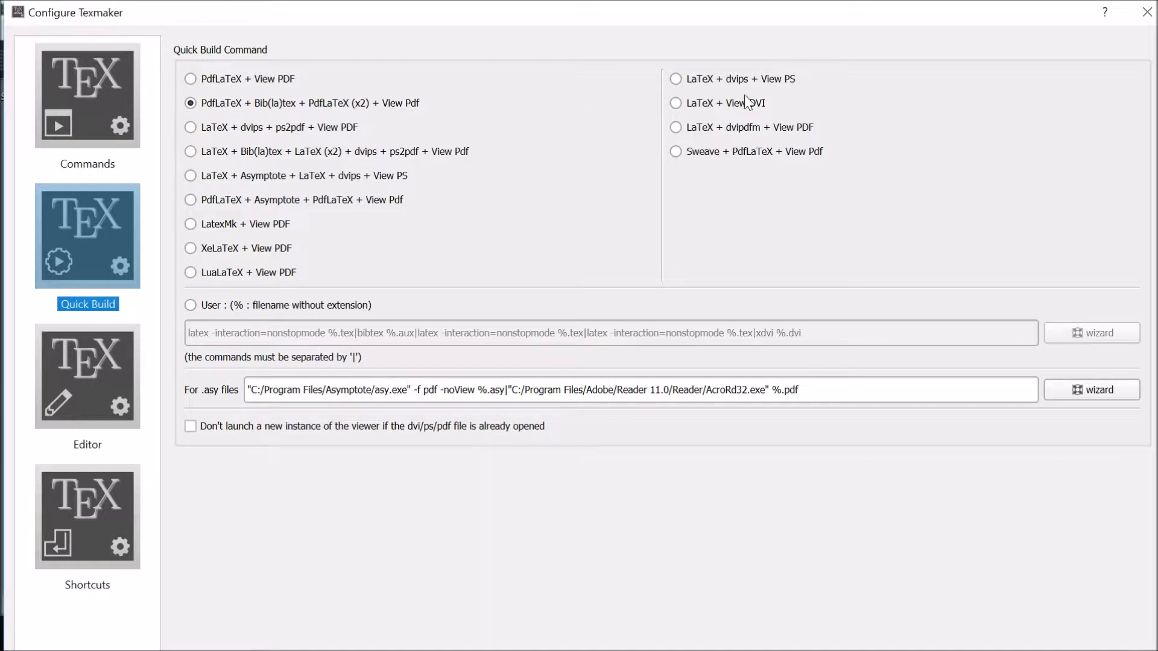
click(1145, 17)
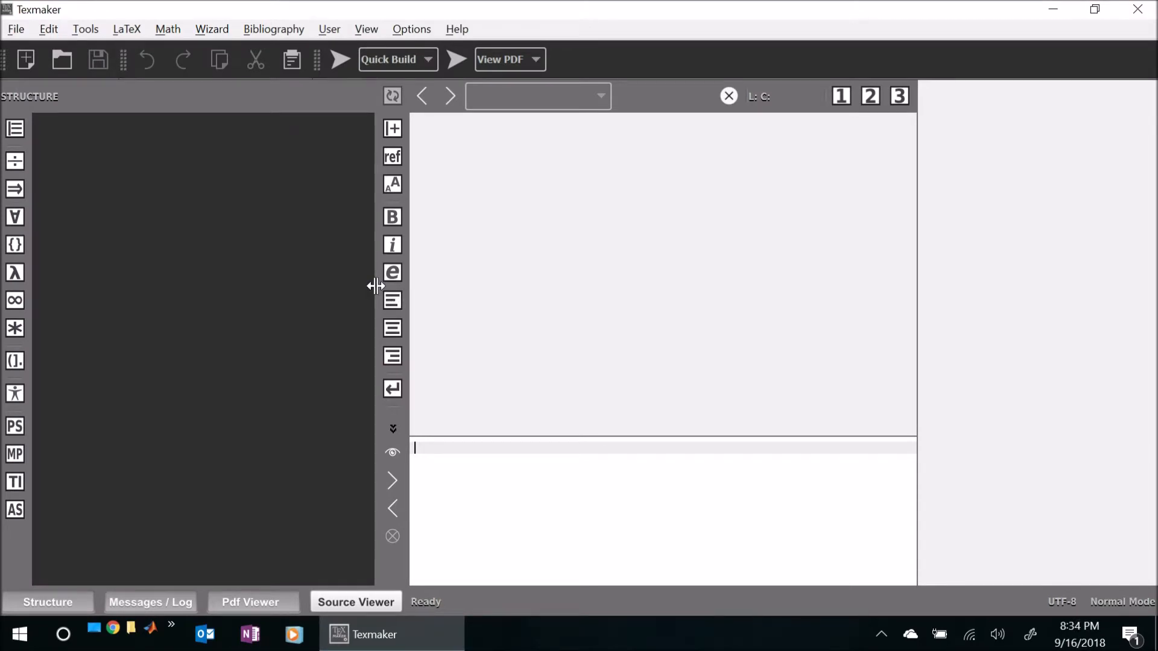
- Narrow the Structure pane and review the available build commands, keeping Quick Build selected
drag(375, 286, 253, 283)
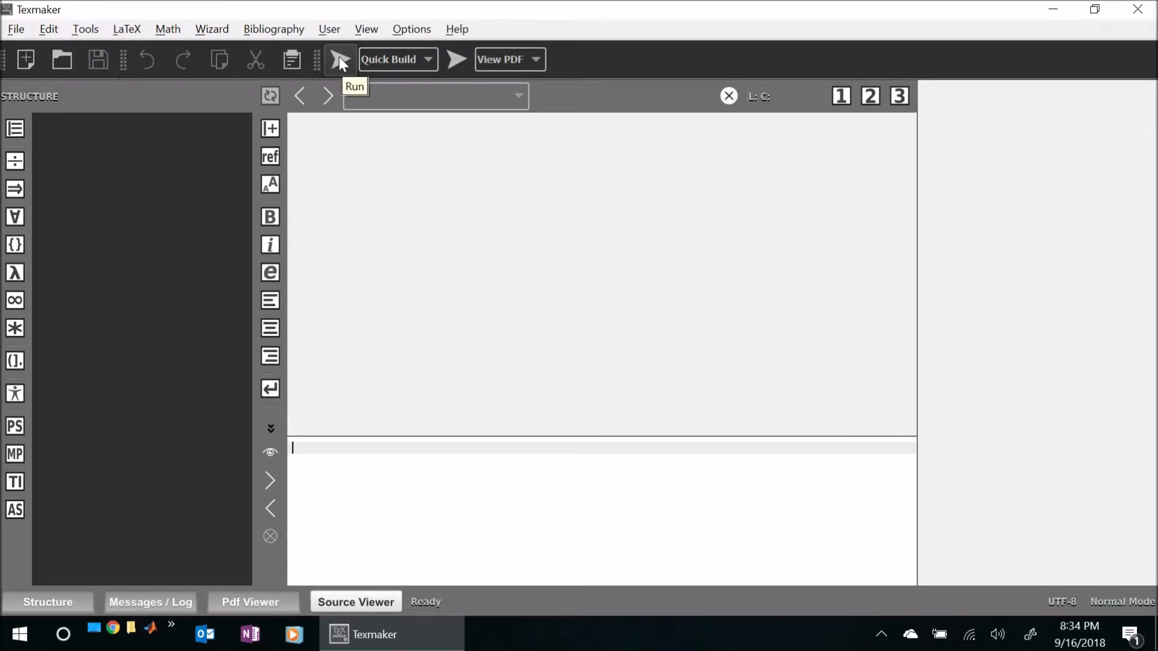
click(429, 60)
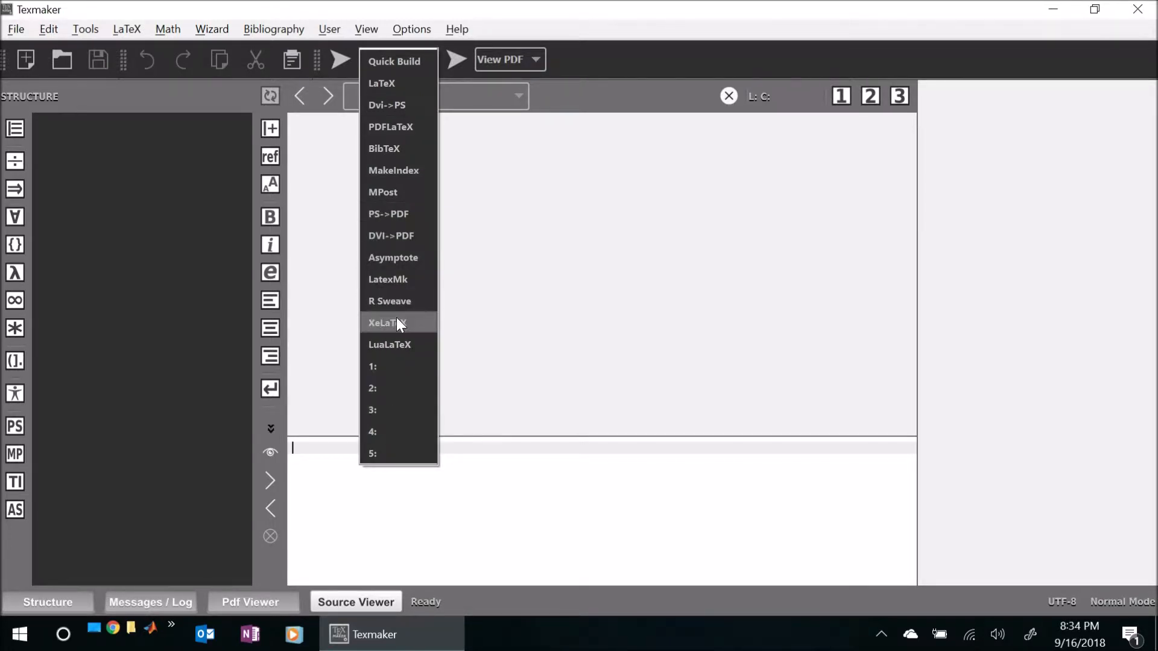
click(402, 61)
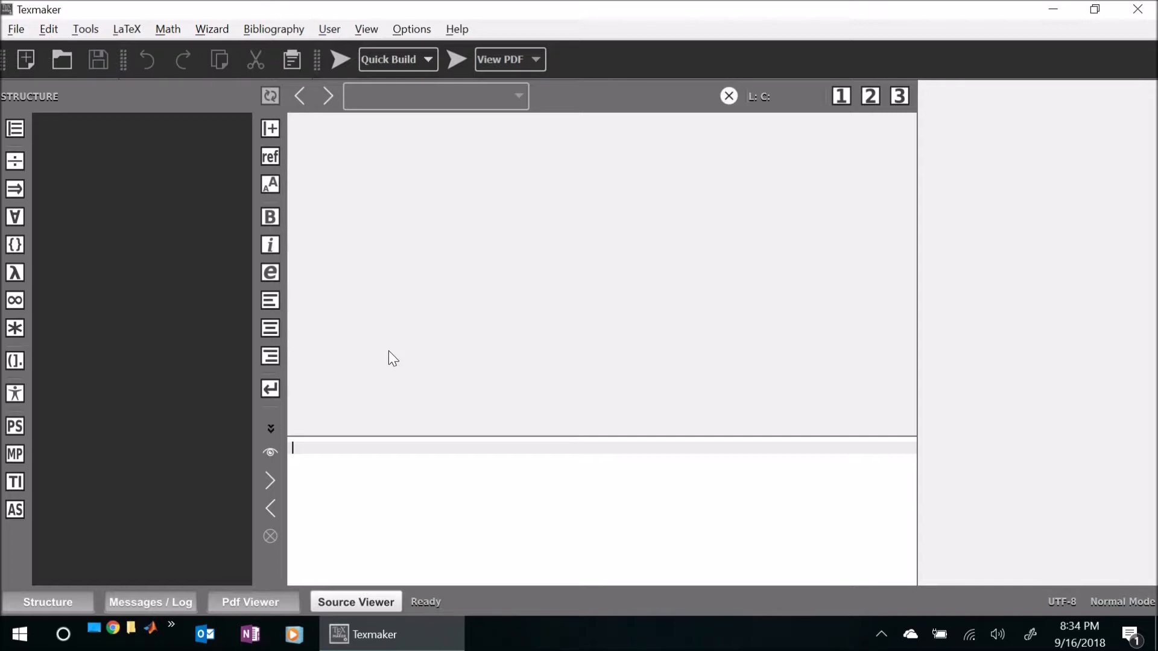
- Widen the embedded PDF viewer pane and toggle the Messages / Log pane off and back on
drag(915, 312, 808, 311)
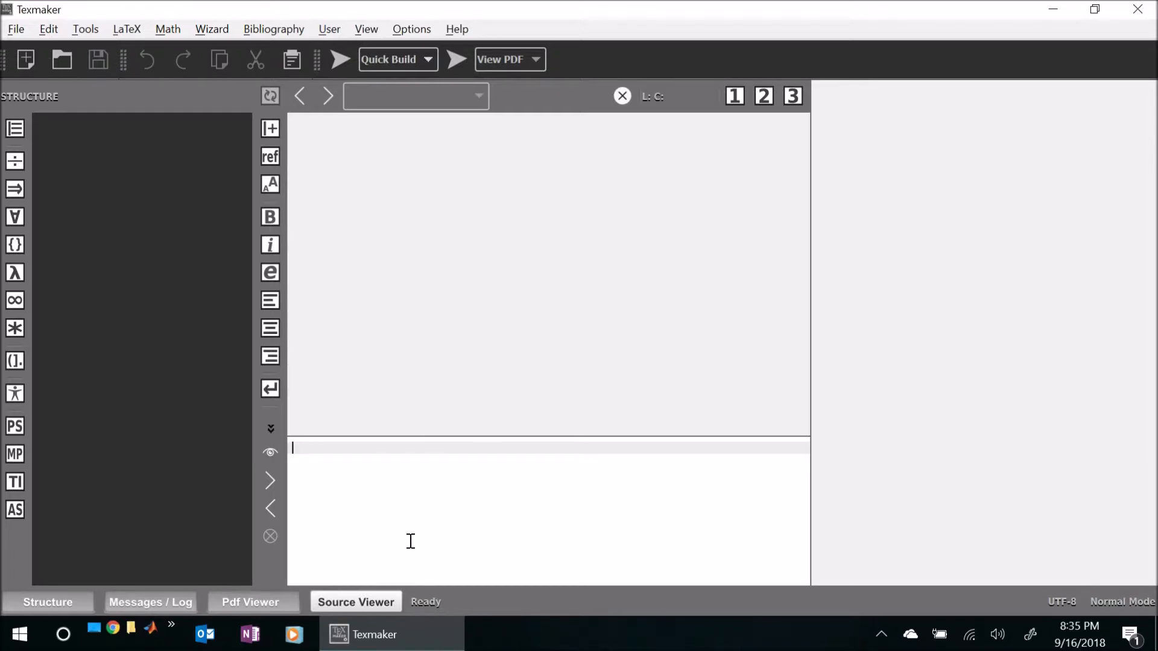
click(138, 605)
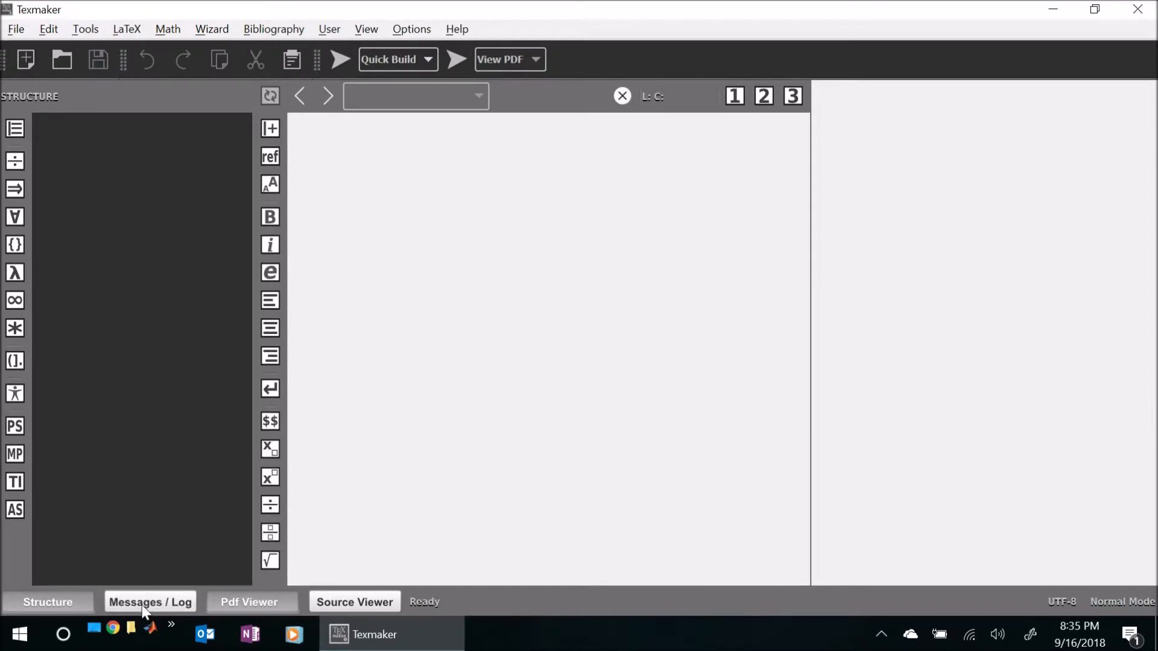
click(143, 610)
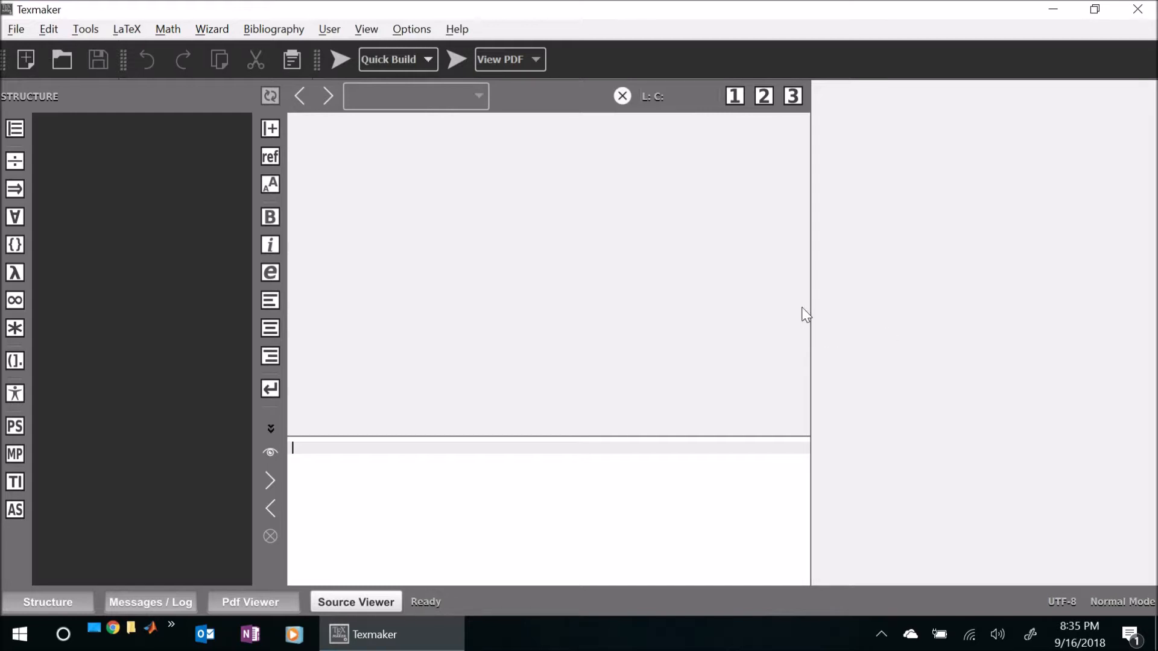
drag(810, 311, 754, 312)
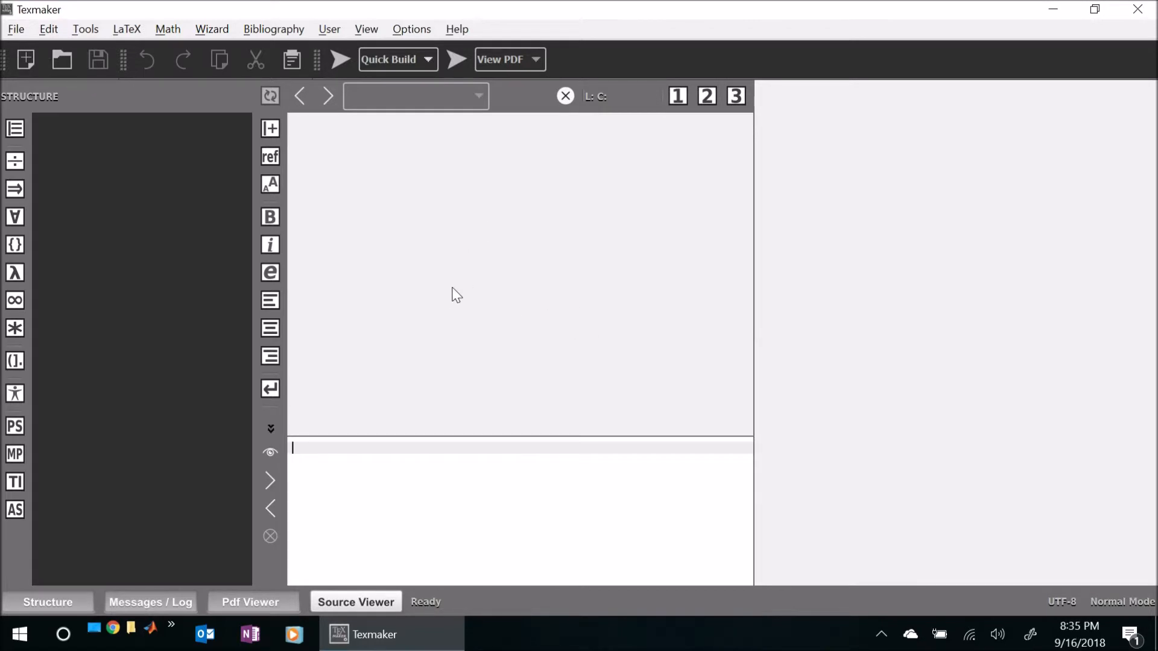
- Create a new blank document and close it again
click(26, 59)
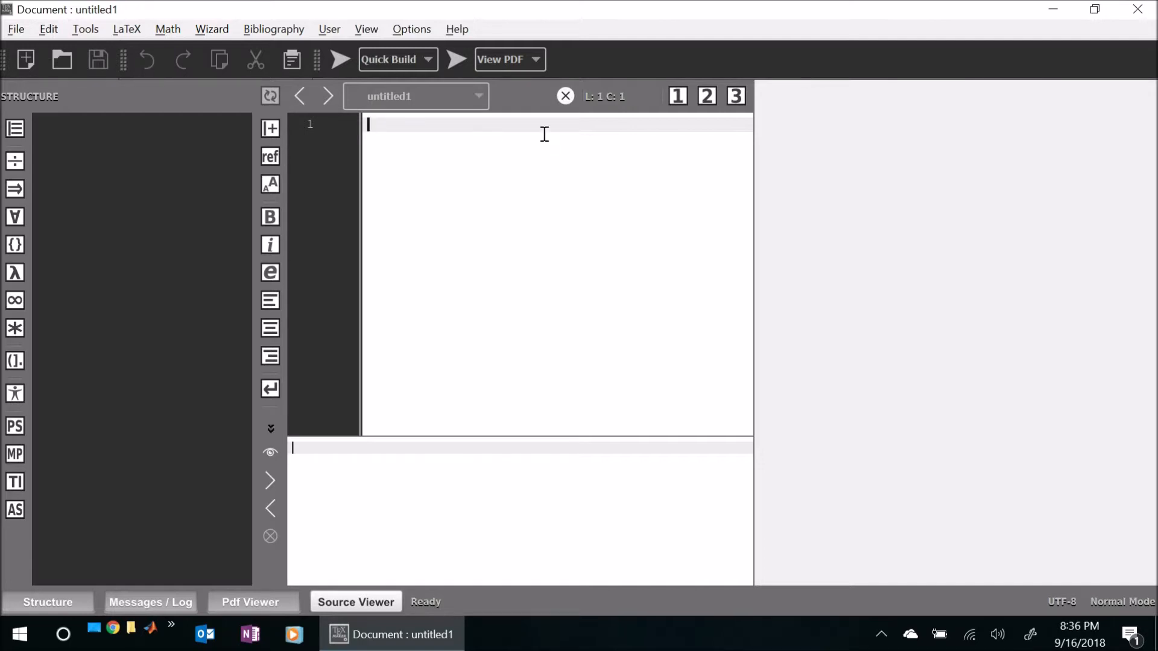
click(564, 98)
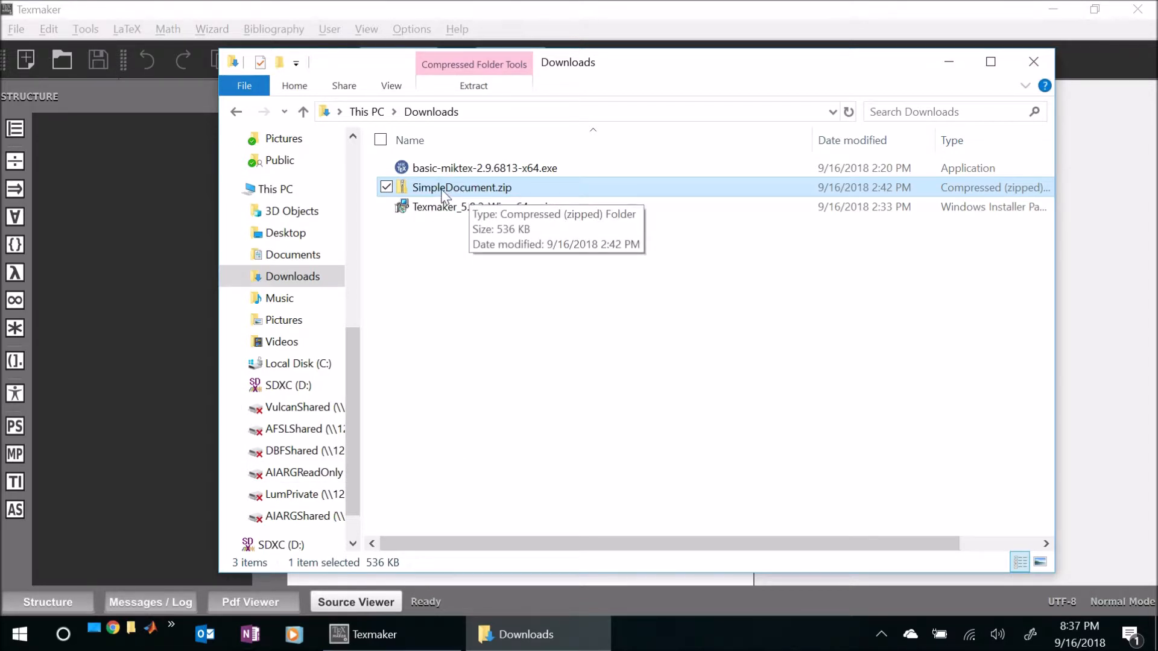
- Extract SimpleDocument.zip to the suggested SimpleDocument folder in Downloads and open the nested SimpleDocument folder
right_click(441, 189)
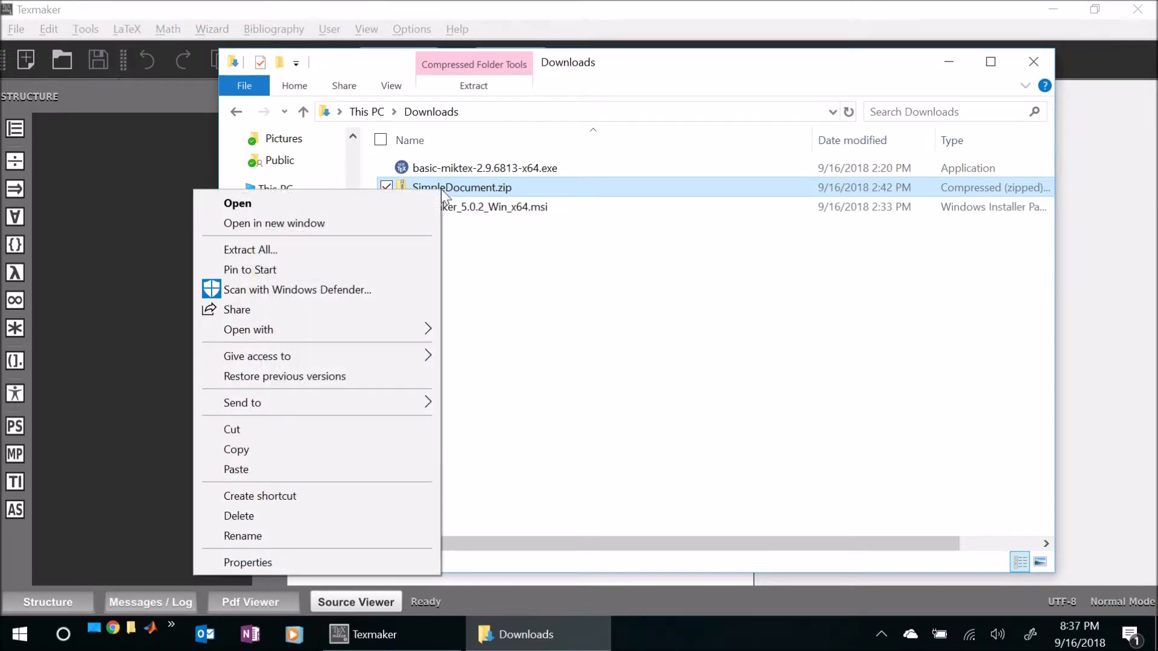
click(310, 251)
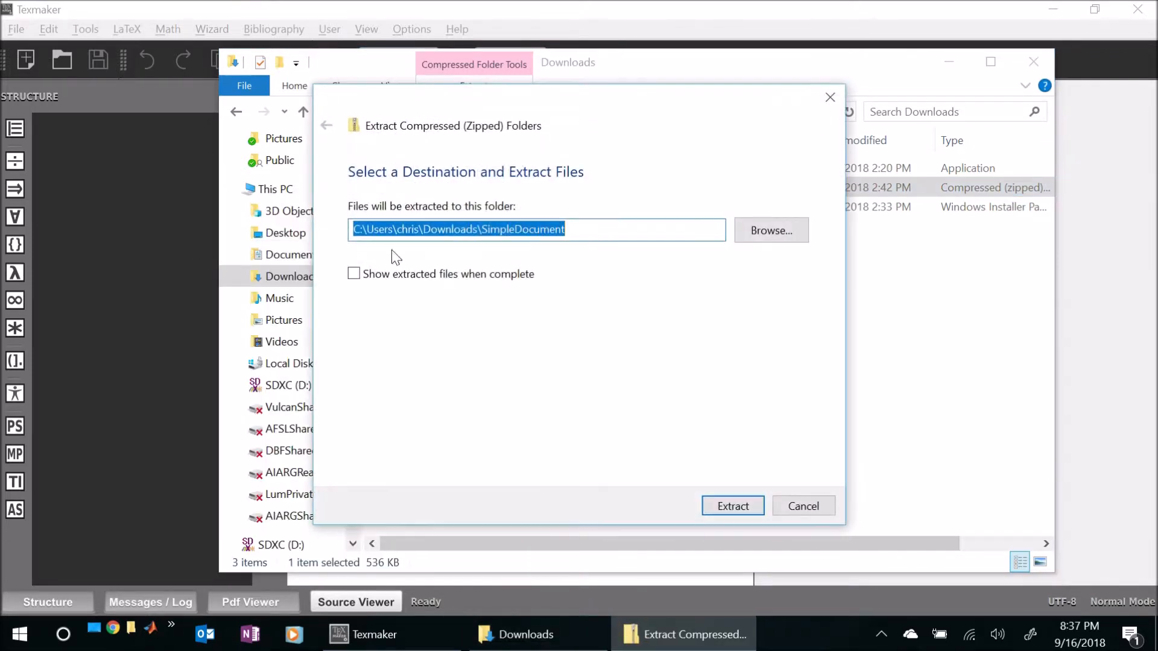
click(734, 504)
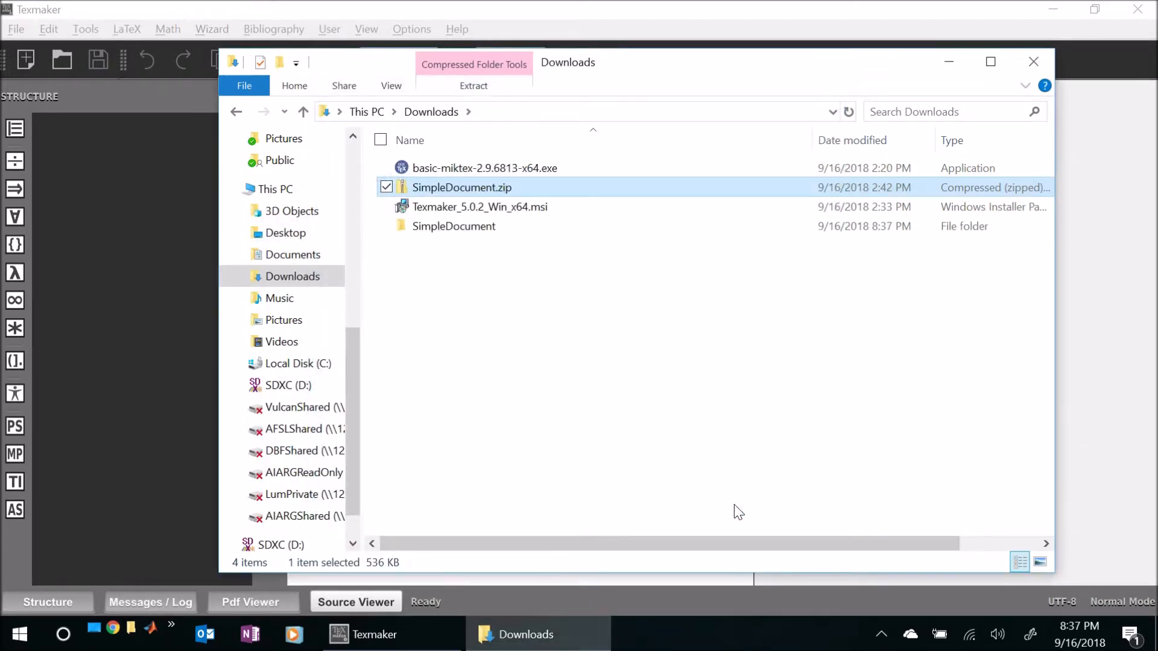
click(465, 229)
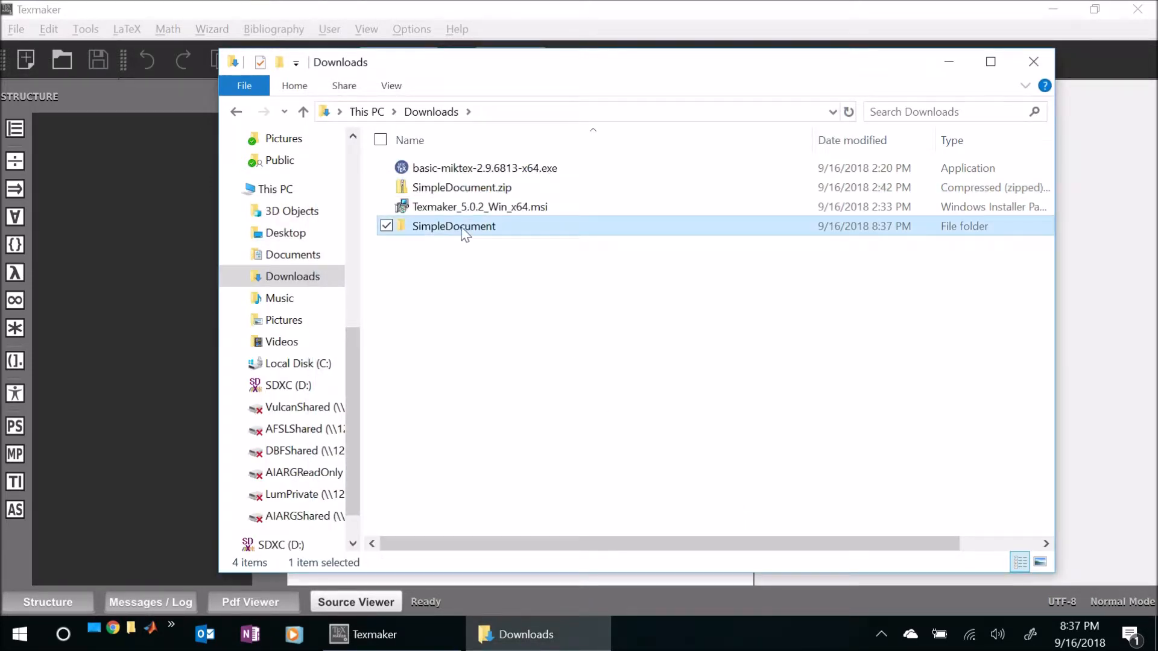
double_click(463, 229)
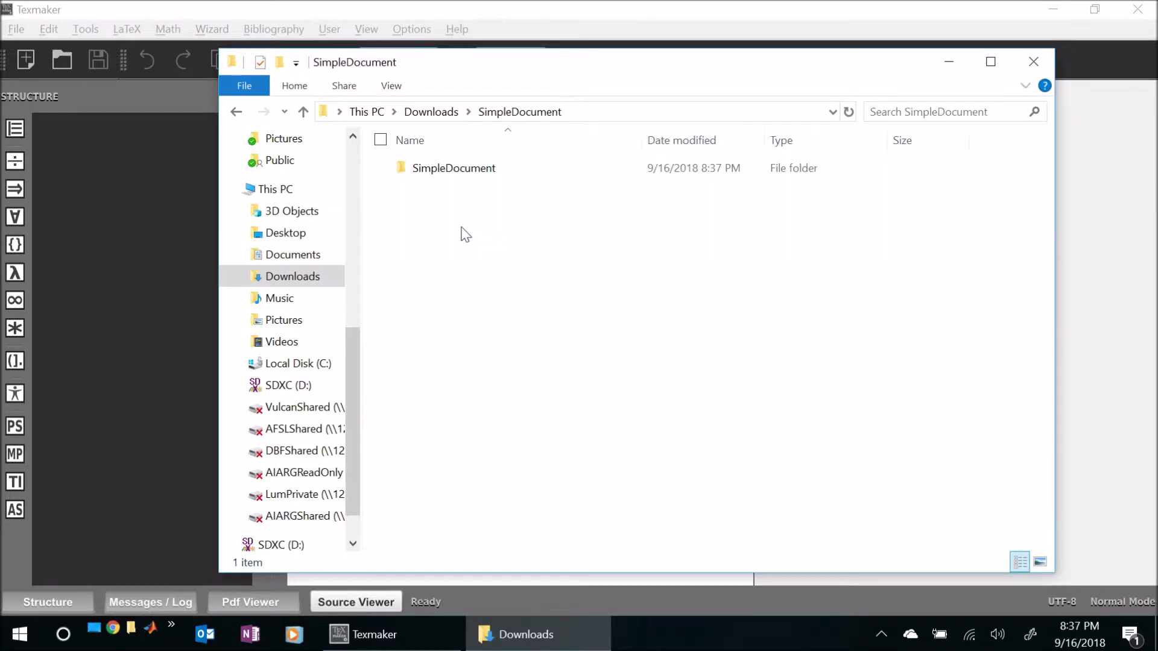
double_click(460, 172)
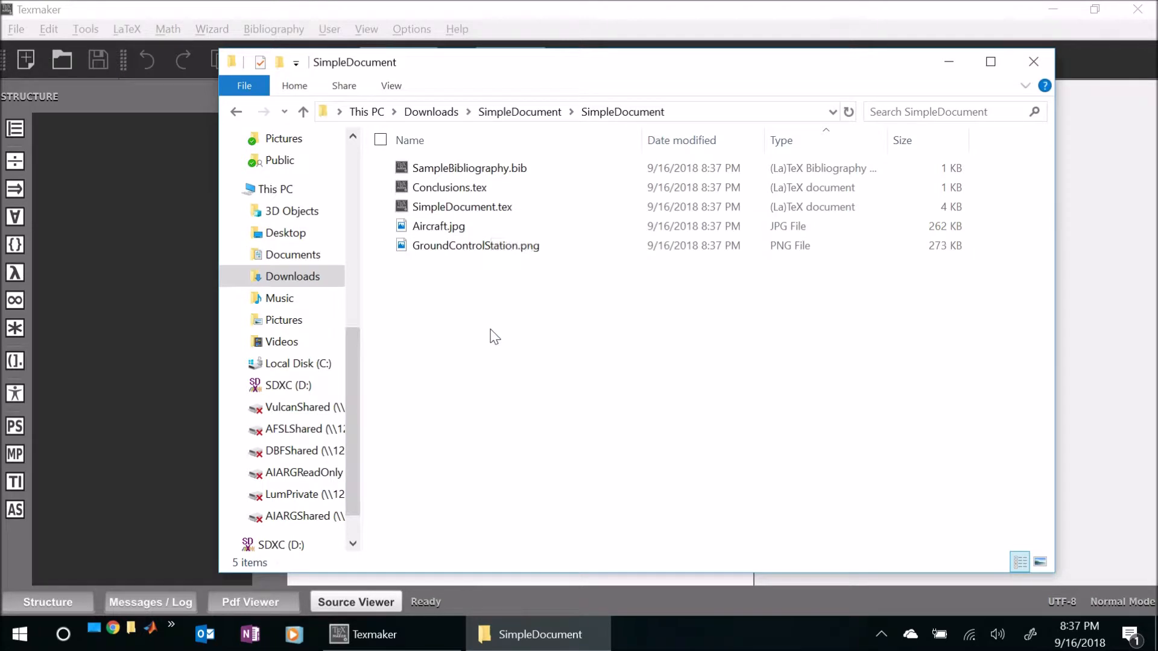
- Look over the sample's main document, bibliography and conclusions files in the extracted folder
click(476, 207)
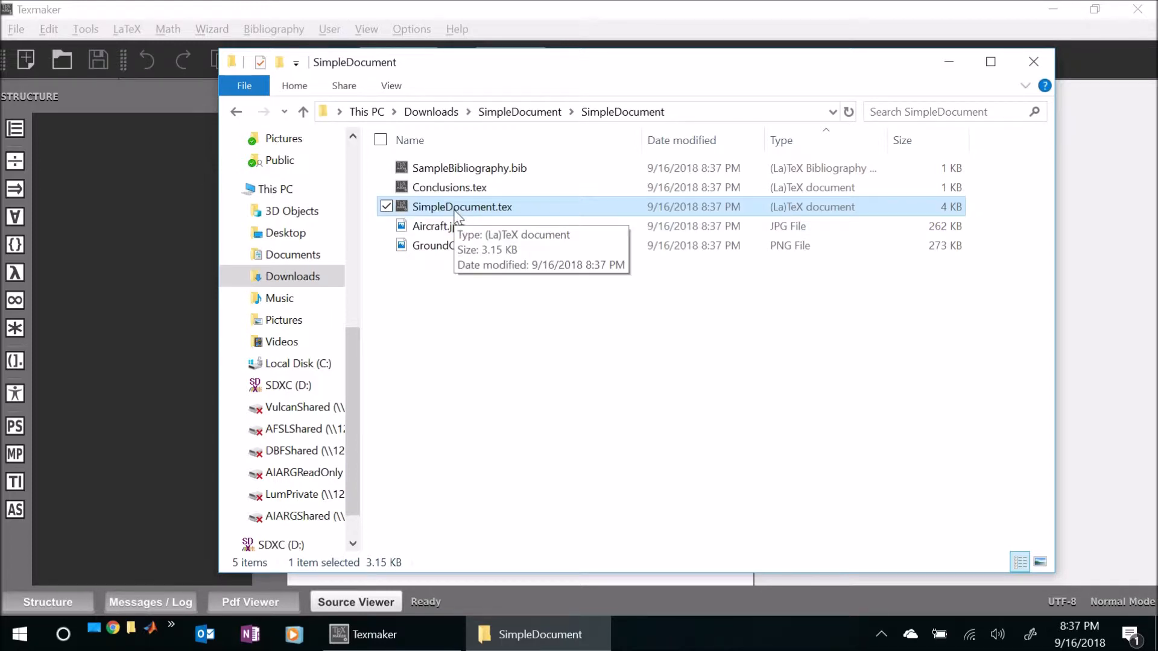
click(512, 171)
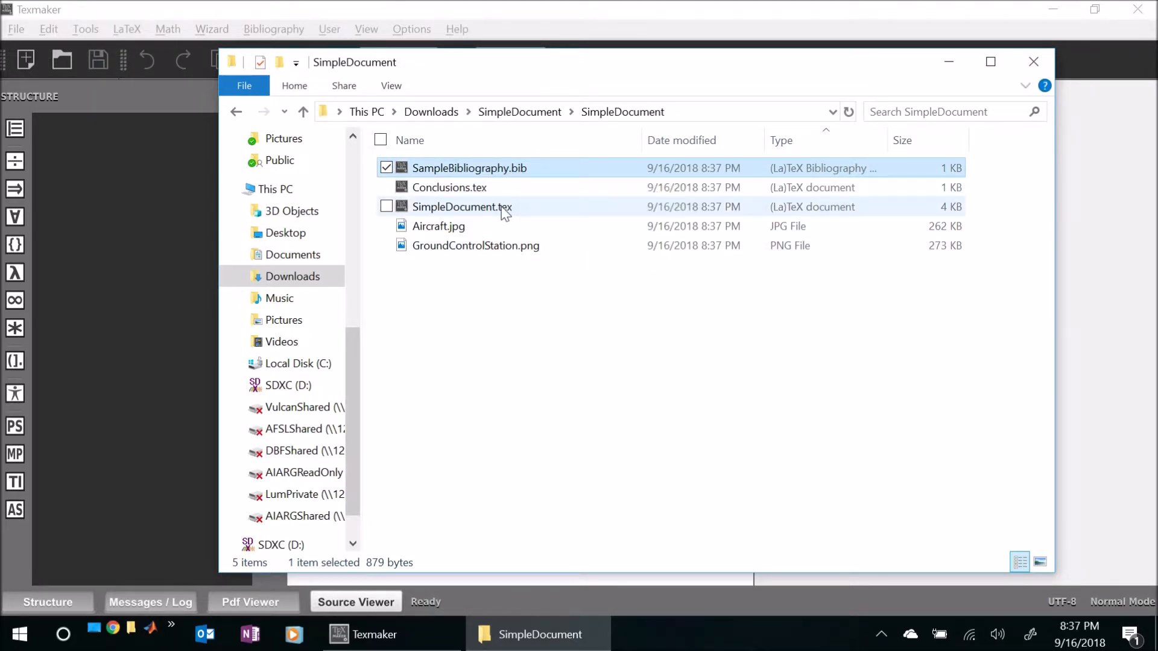
click(507, 189)
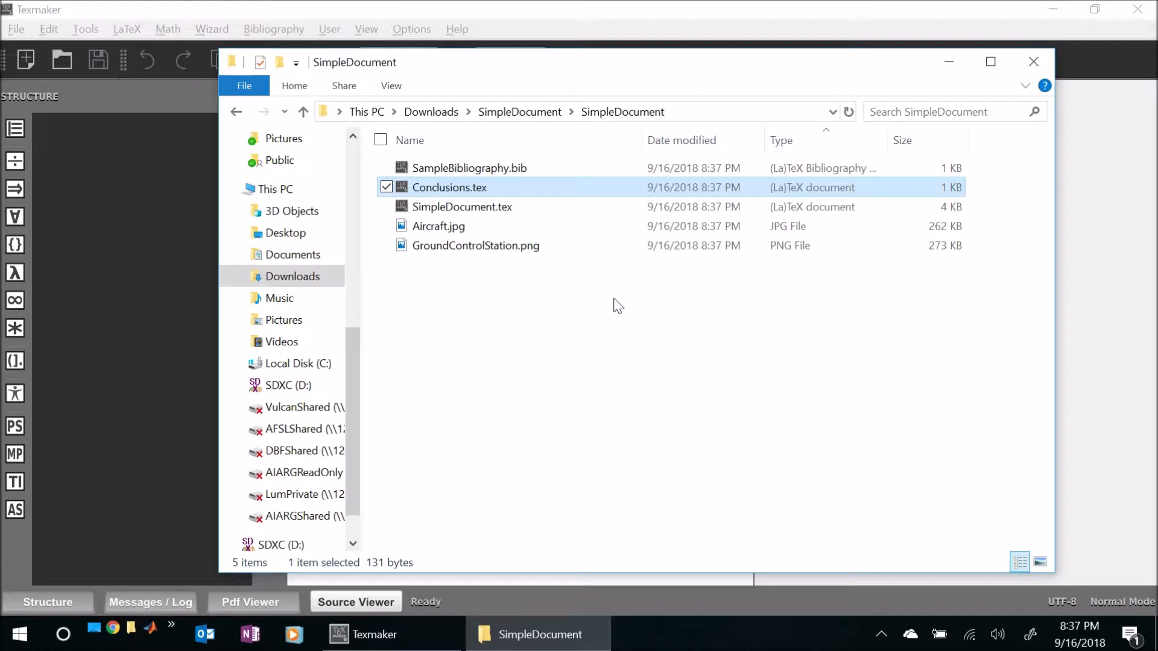
- Open SimpleDocument.tex with texmaker.exe and make it the default app for .tex files
click(498, 212)
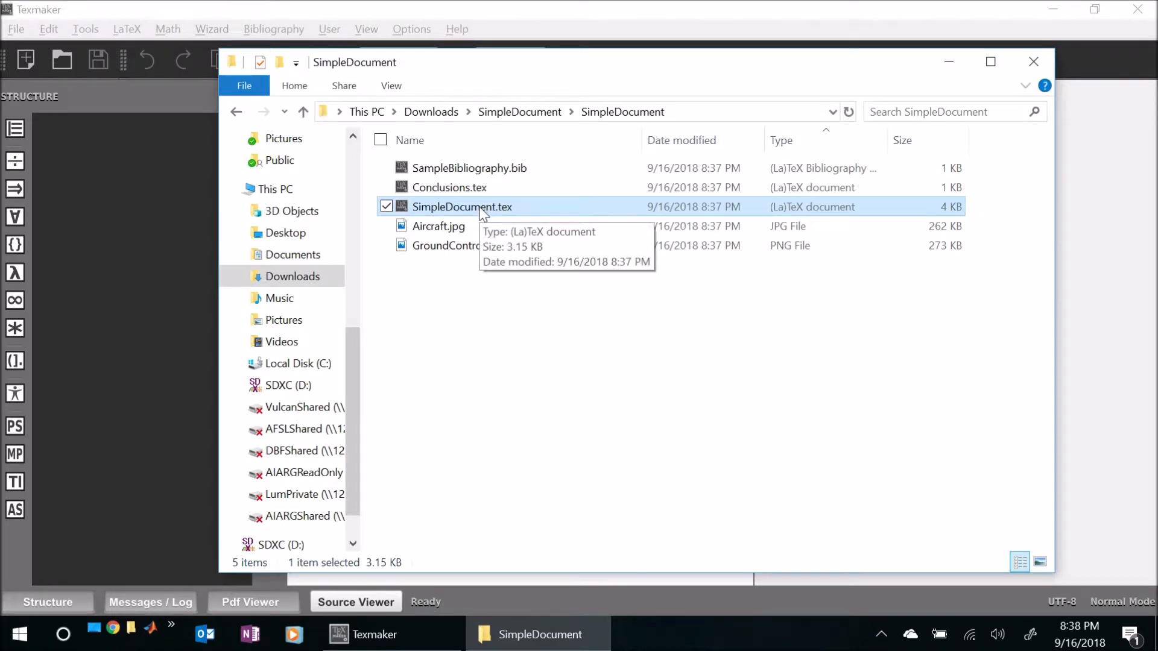
right_click(423, 207)
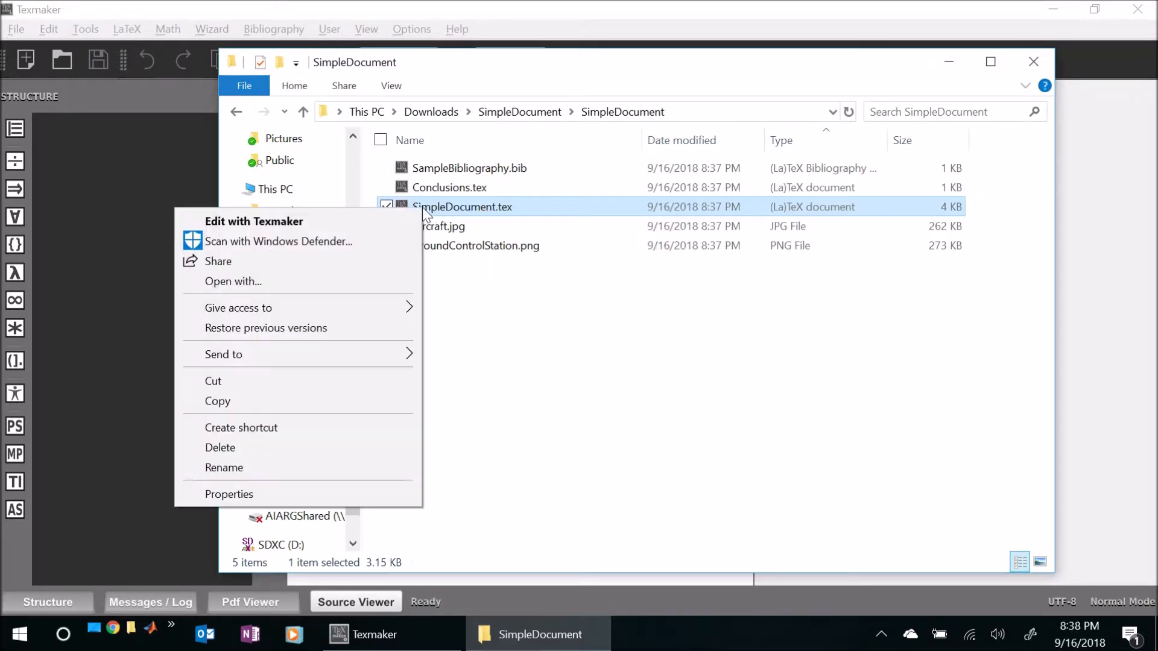
click(265, 284)
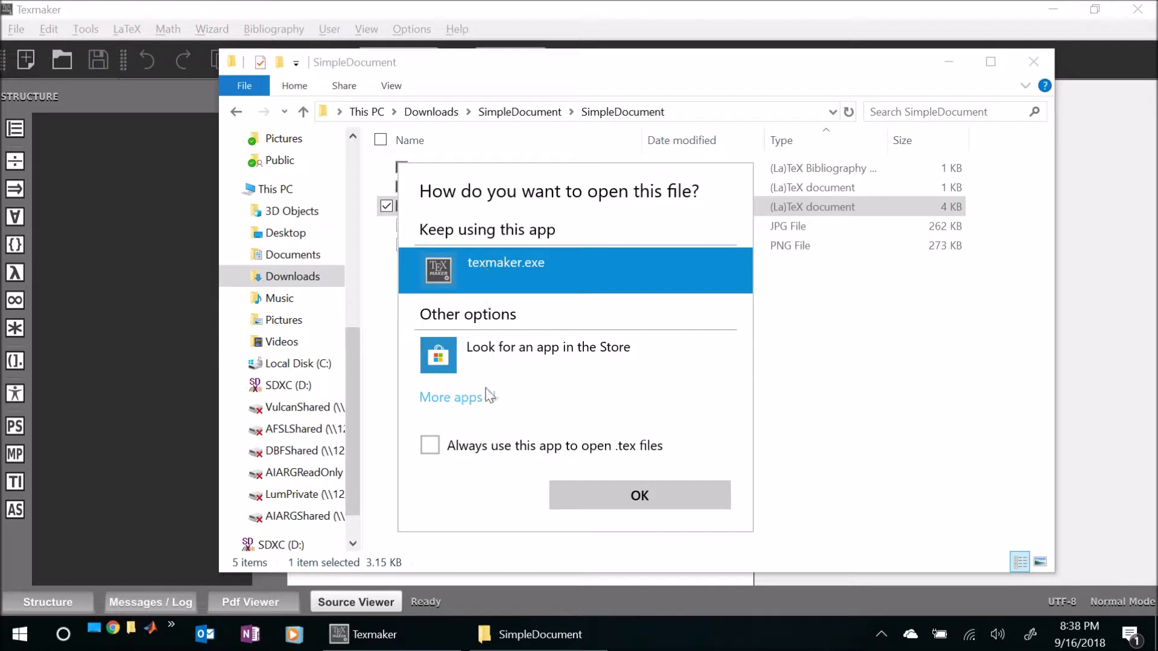
click(429, 445)
click(618, 504)
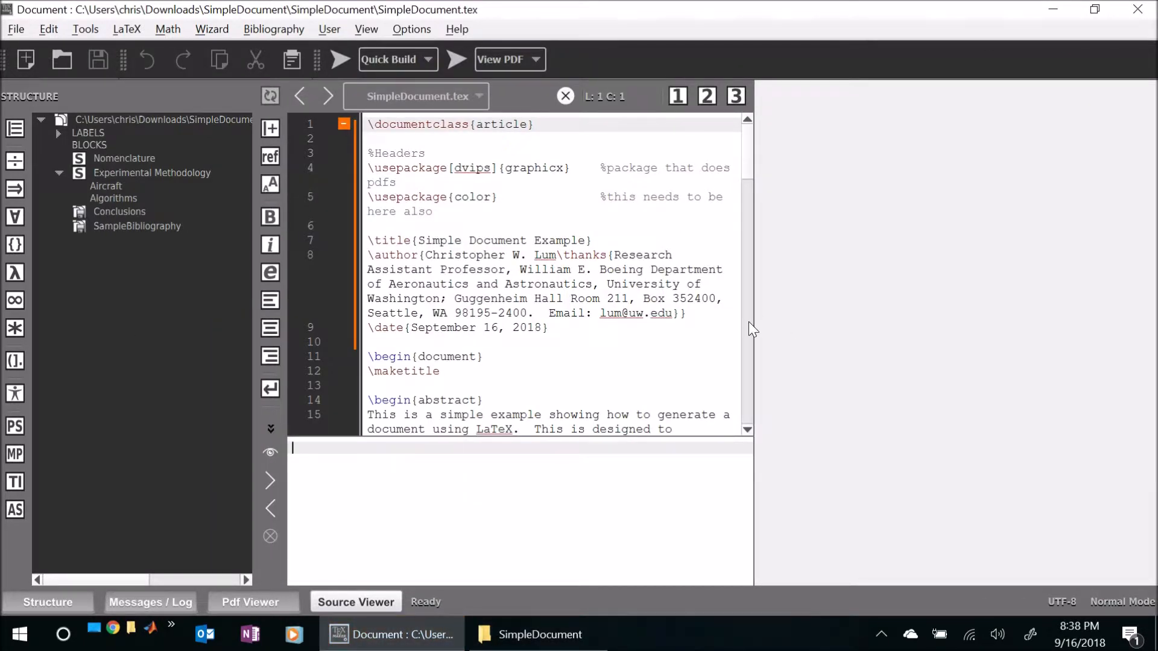
- Widen the source editor pane and examine the document's title block and the Conclusions entry in its structure
drag(752, 321, 871, 318)
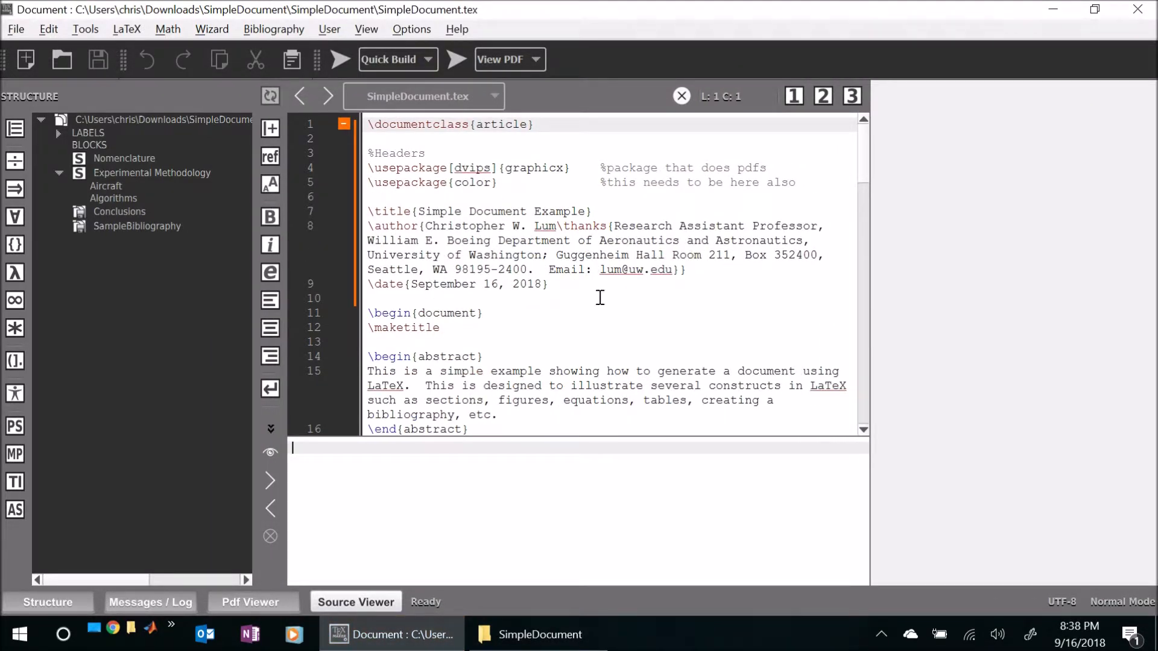
click(521, 298)
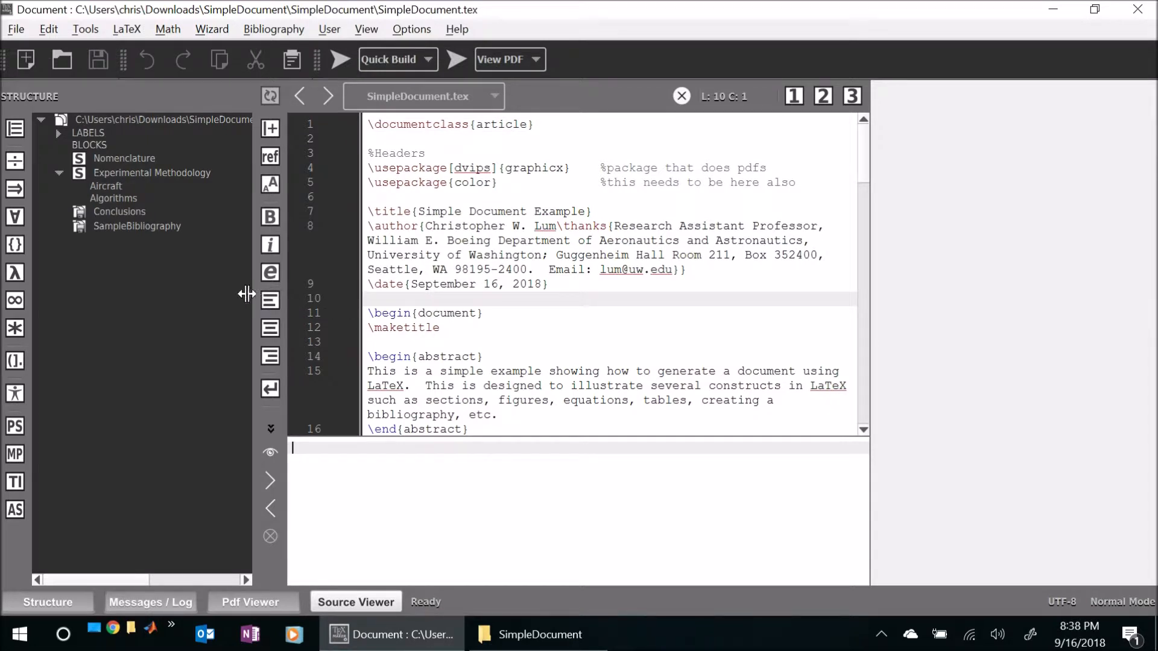
click(434, 261)
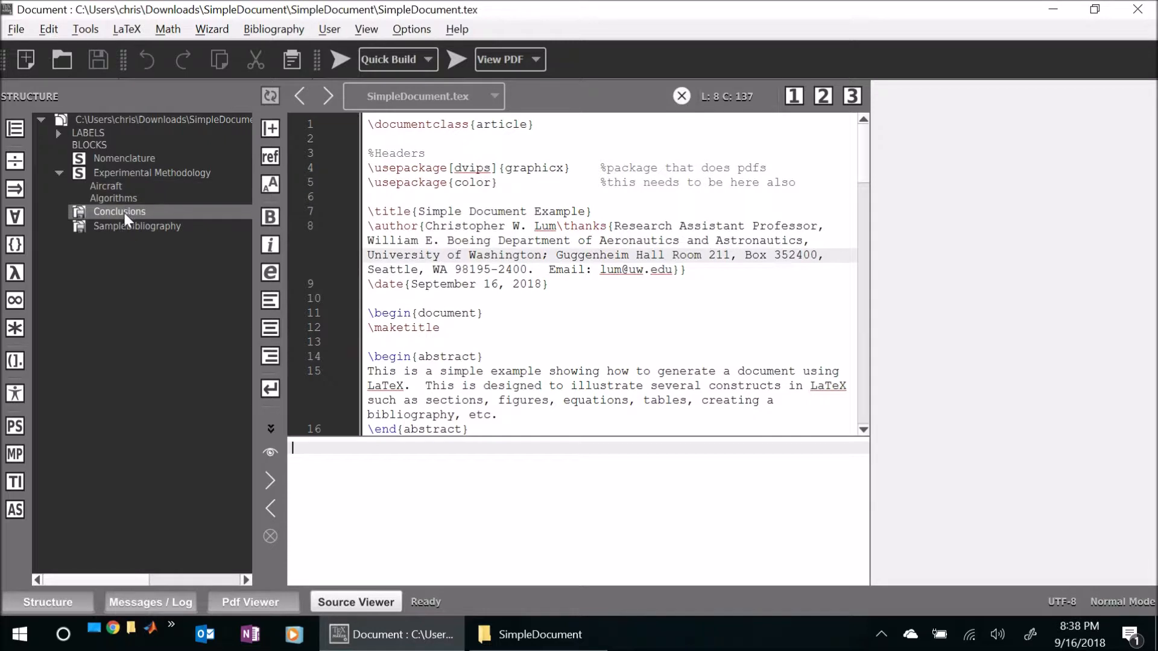
click(508, 298)
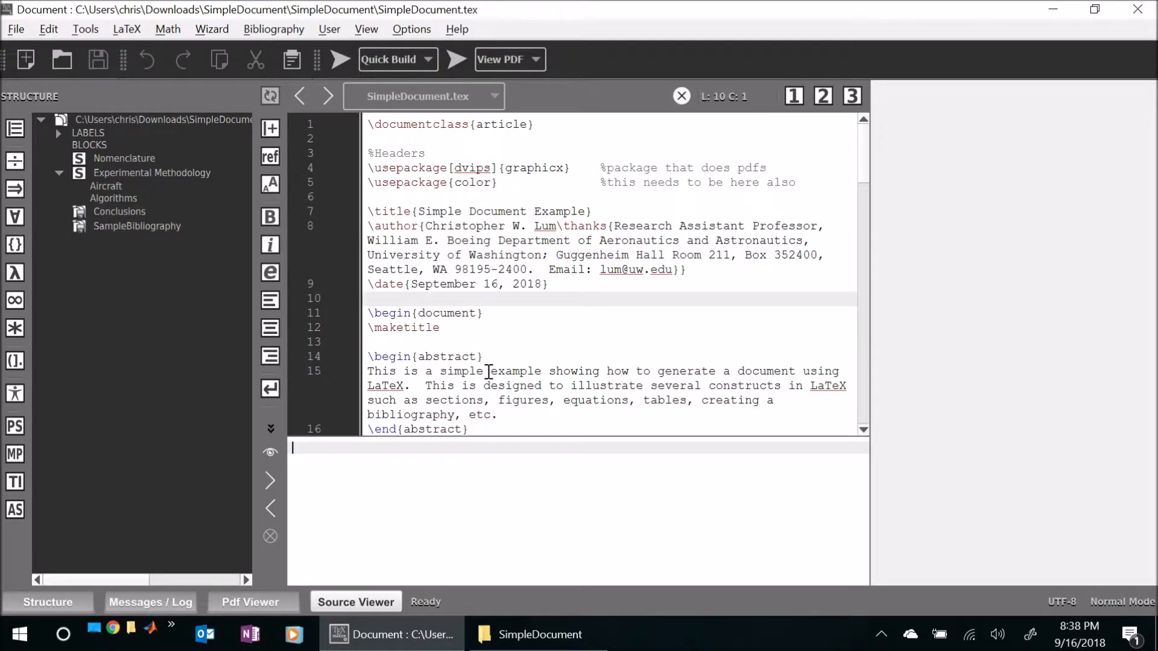
- Switch to the SimpleDocument folder and open SampleBibliography.bib with texmaker.exe as the default app for .bib files
click(531, 637)
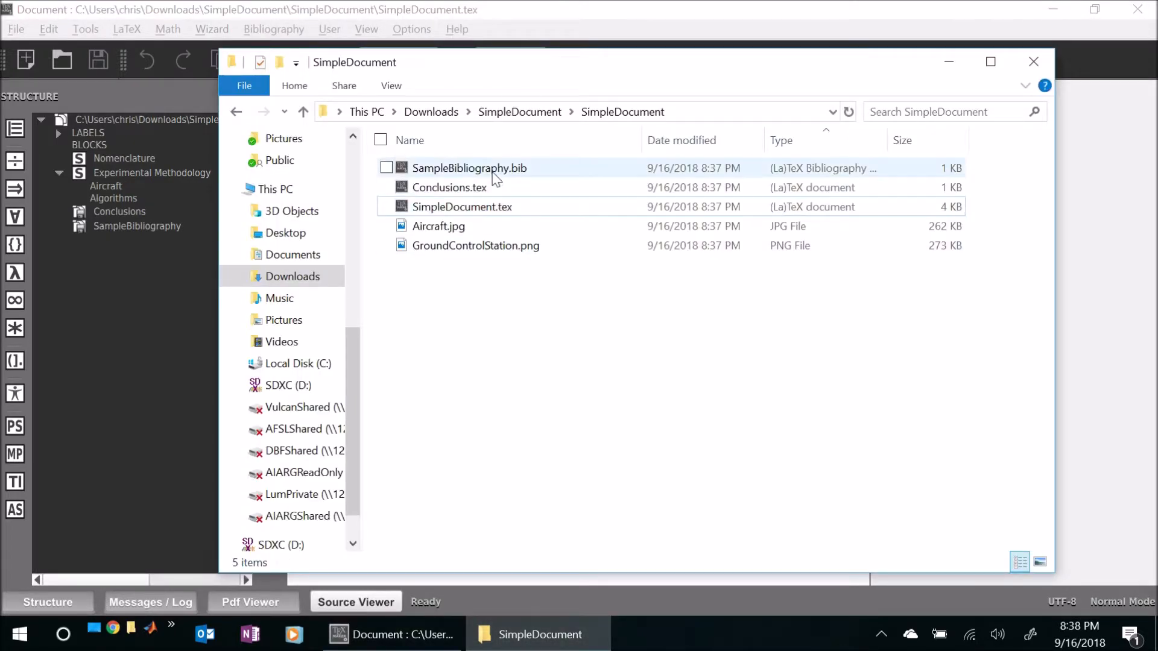
click(458, 170)
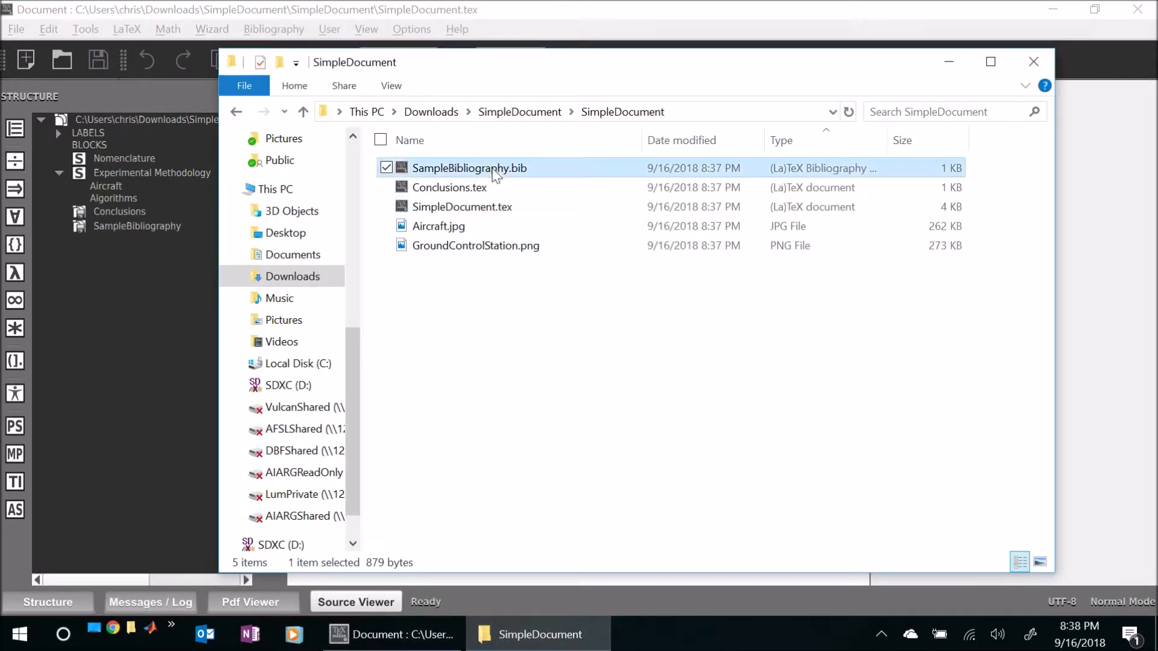
right_click(456, 169)
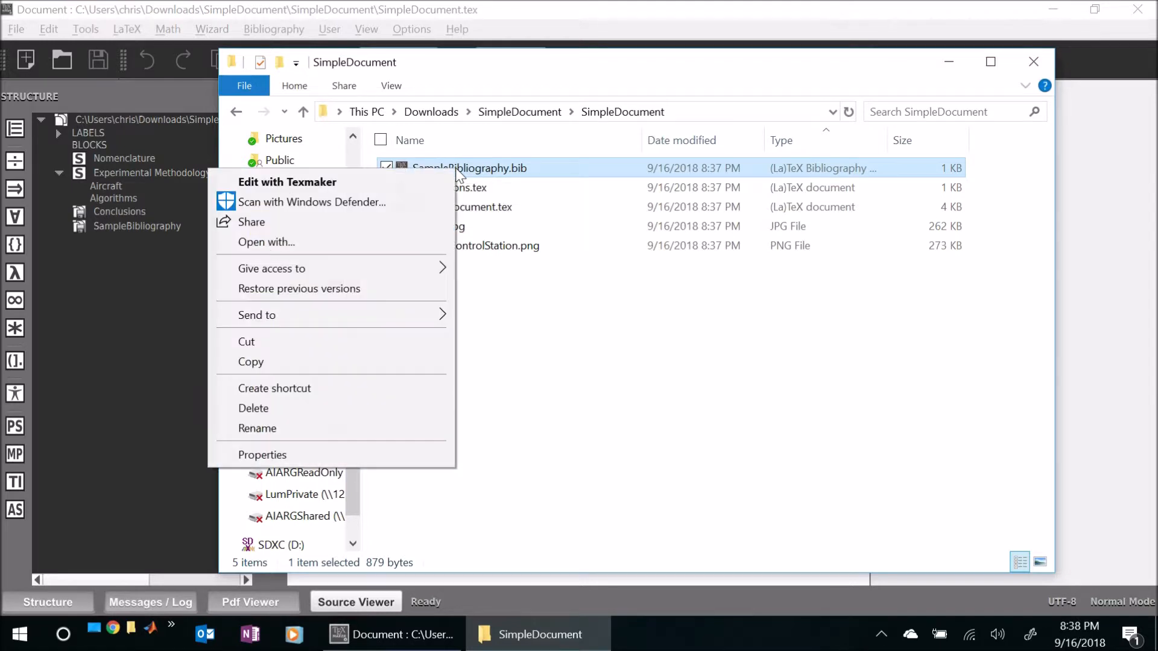
click(318, 242)
click(461, 451)
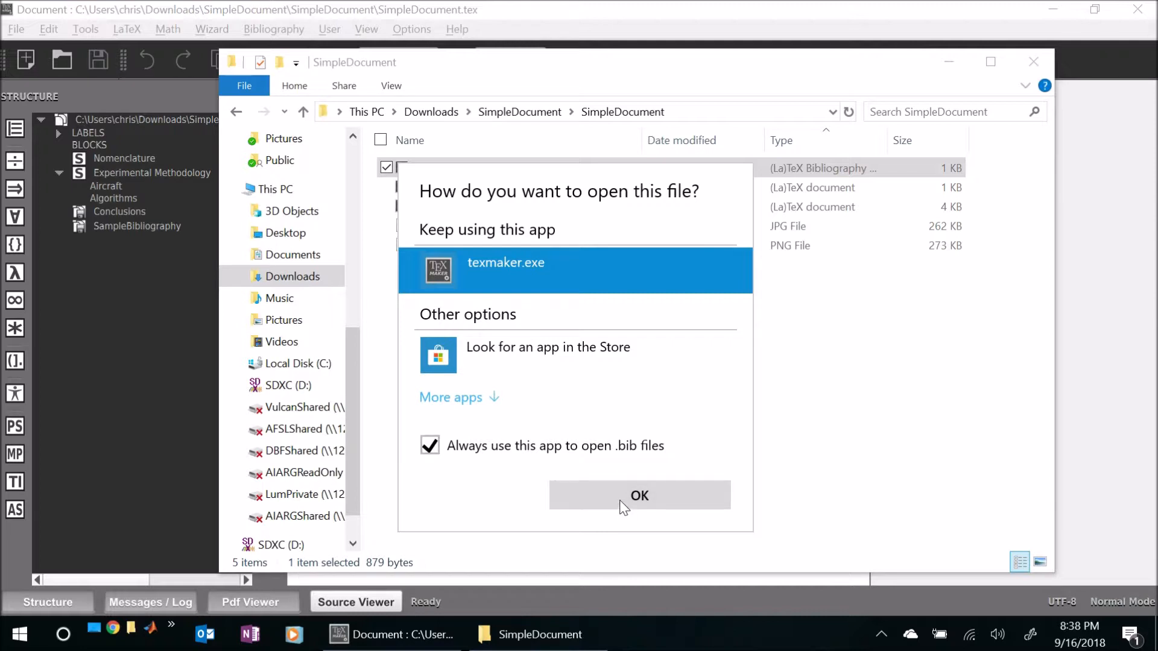
click(580, 500)
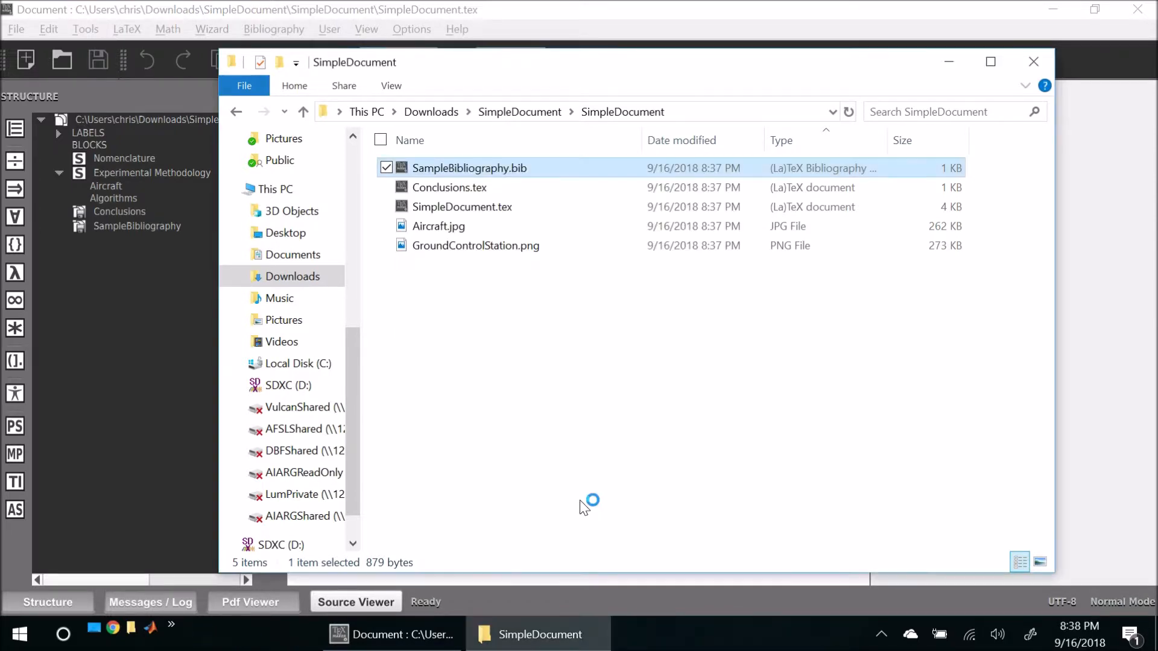
- Switch back to Texmaker and hide the Messages / Log pane to enlarge the bibliography source view
click(138, 333)
click(519, 283)
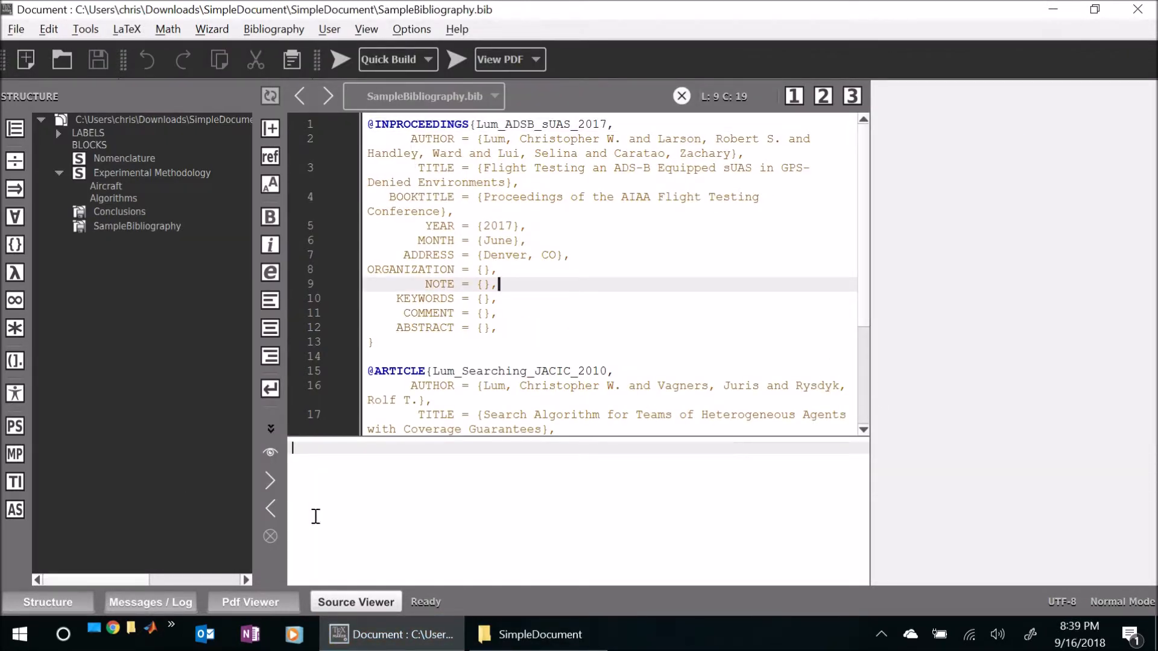
click(179, 603)
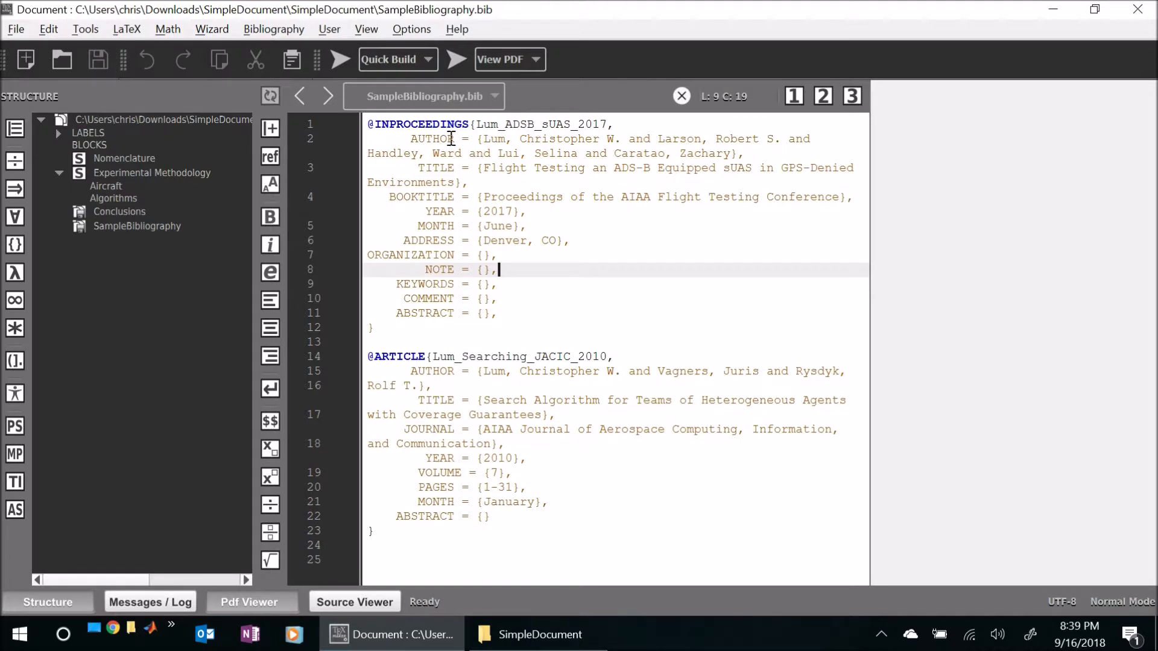
- Examine the INPROCEEDINGS and ARTICLE entries in SampleBibliography.bib by highlighting each one
drag(368, 123, 481, 325)
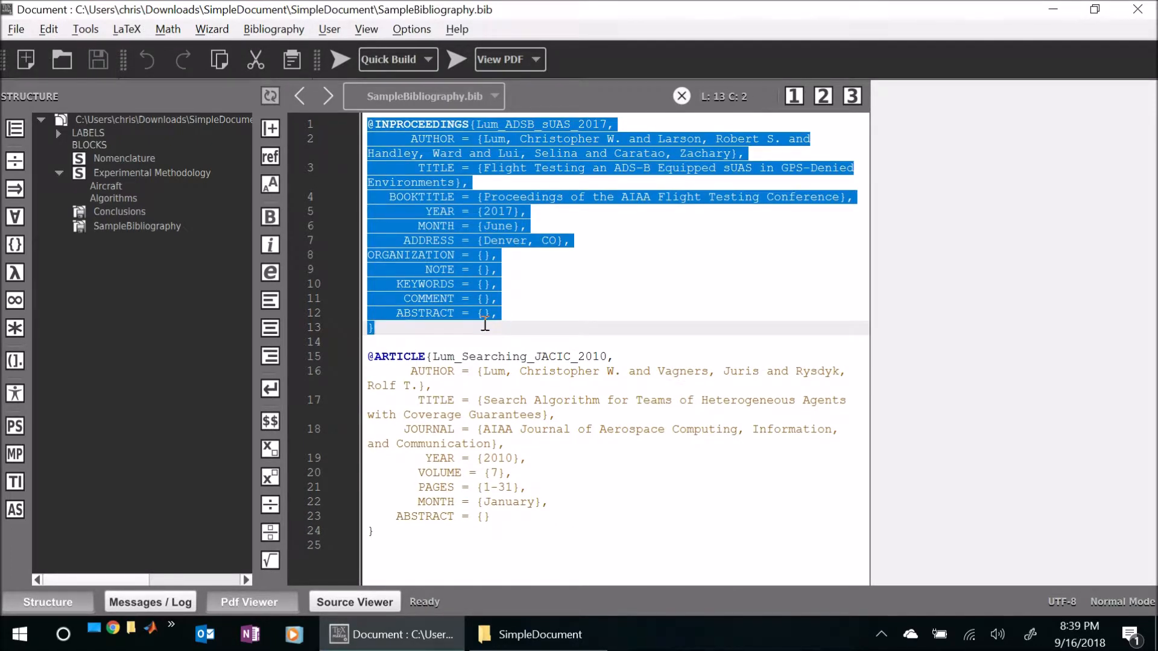
click(411, 123)
double_click(410, 123)
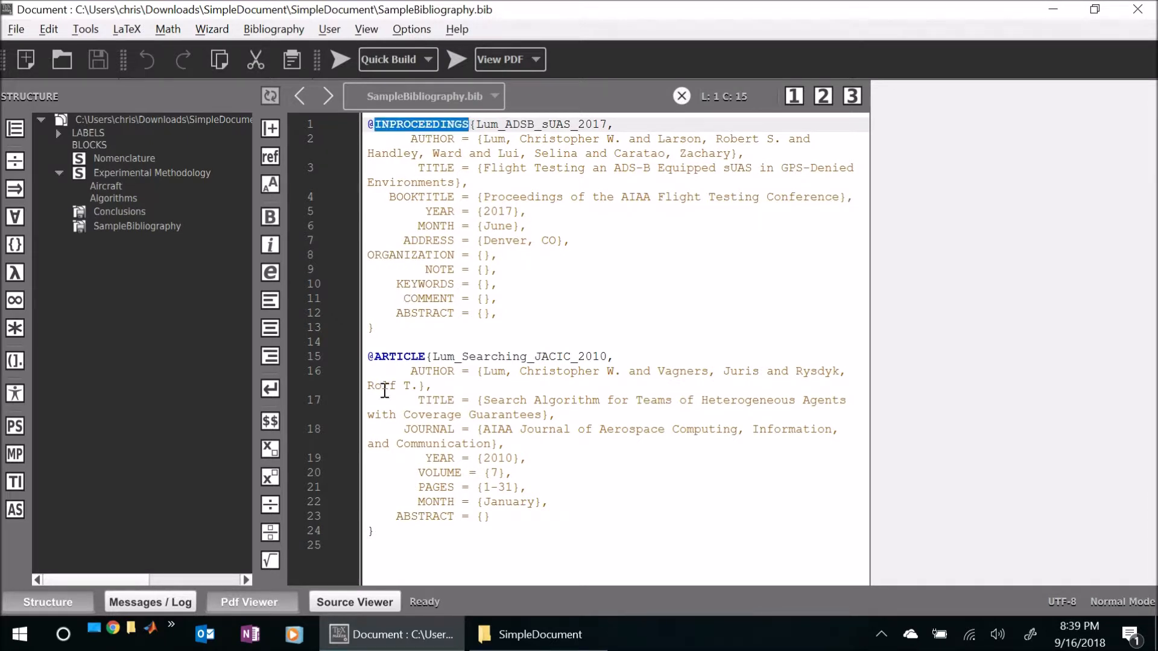
click(370, 356)
drag(370, 356, 433, 544)
click(580, 493)
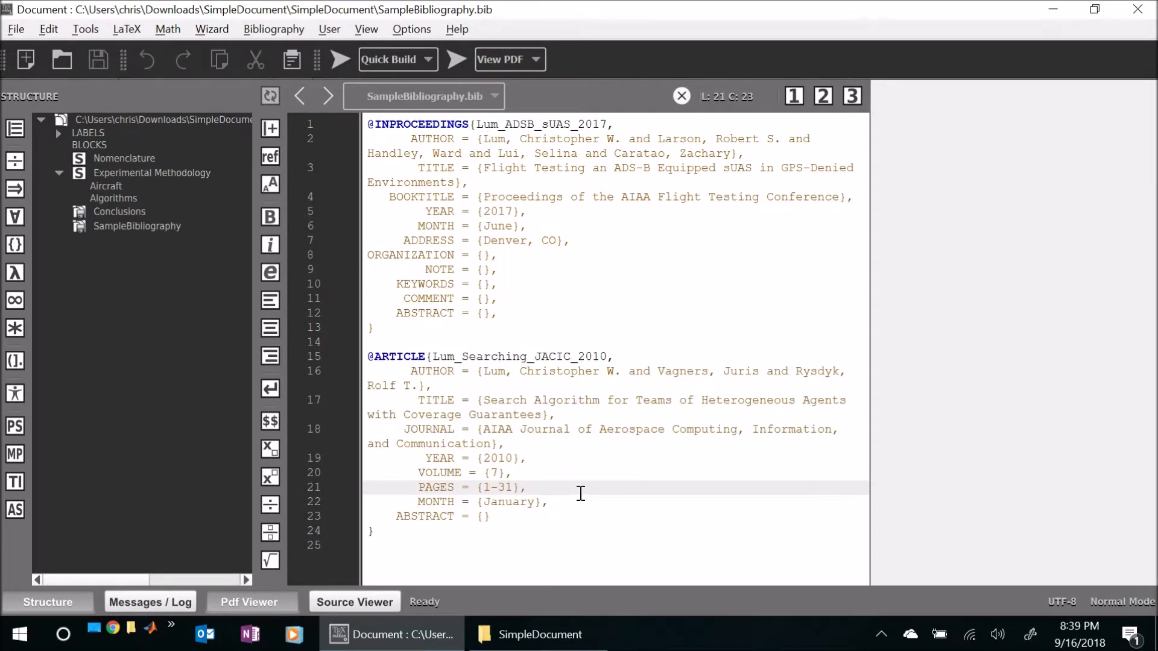
- Open Conclusions.tex from the SimpleDocument folder and bring Texmaker forward to show its source
click(540, 634)
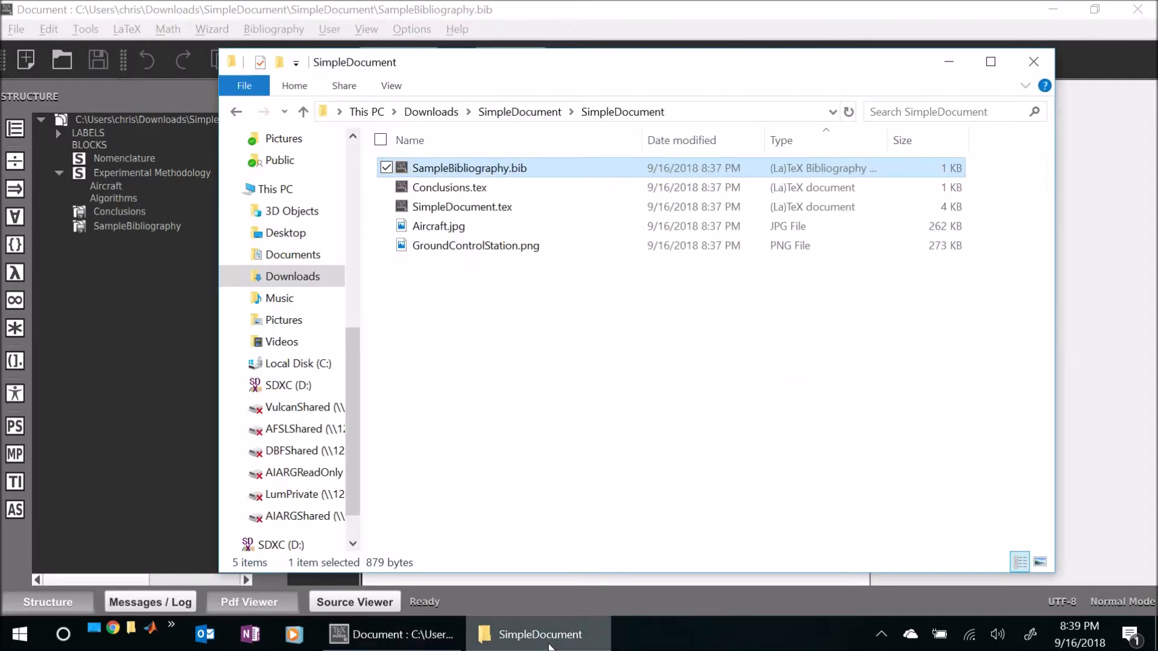
click(446, 189)
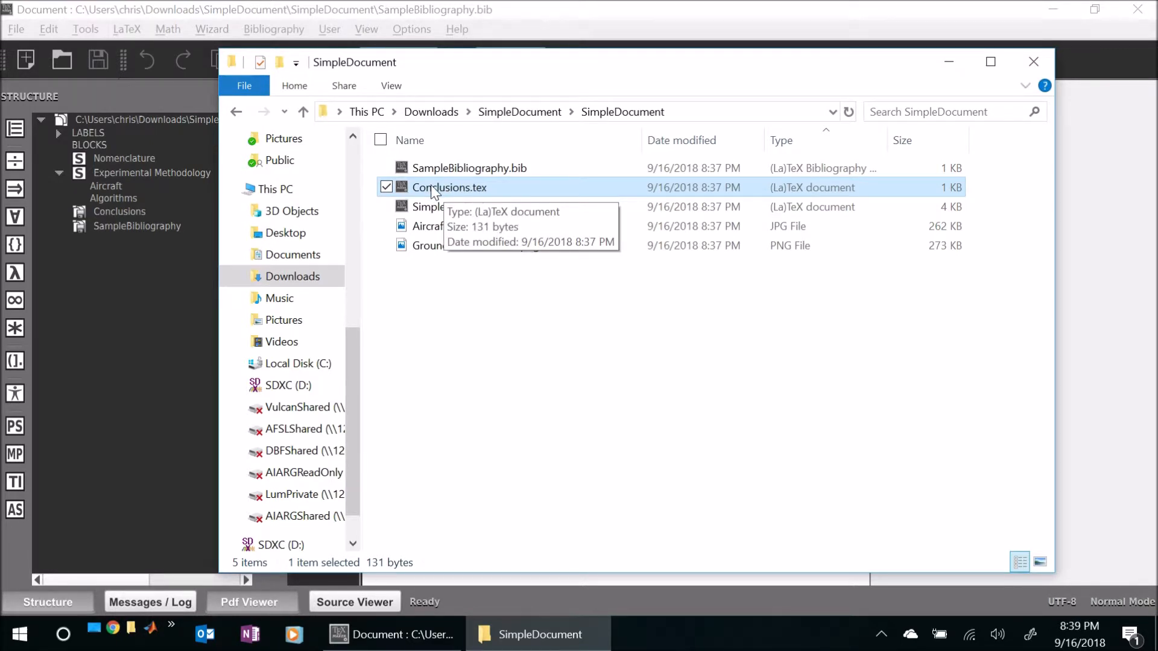
double_click(432, 190)
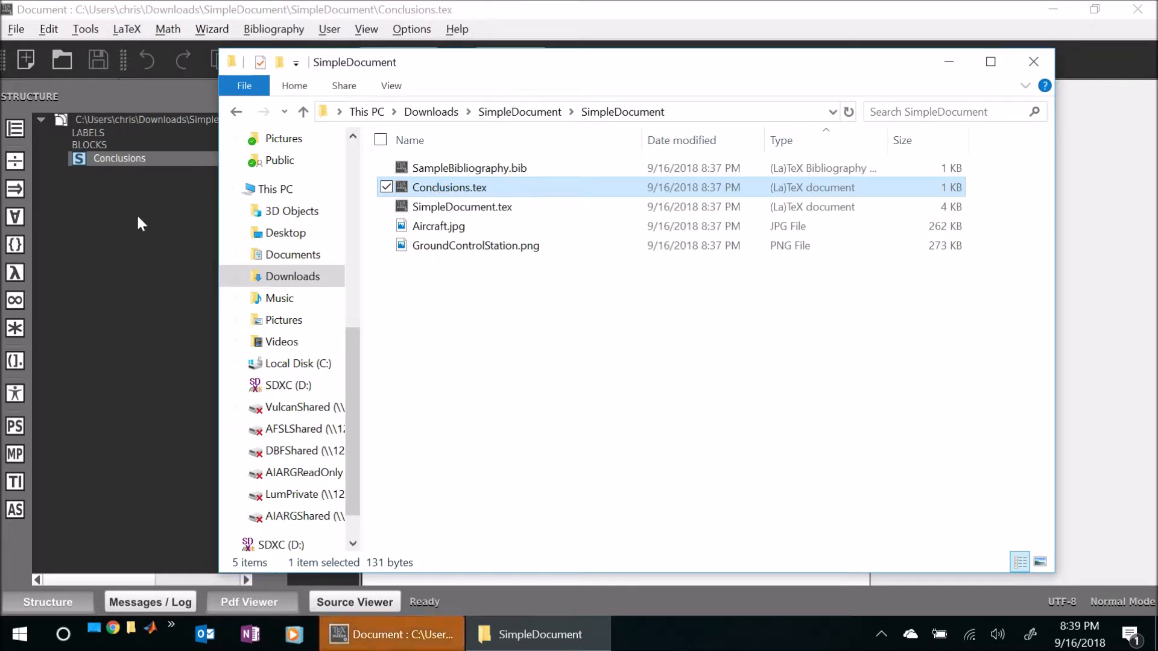
click(137, 214)
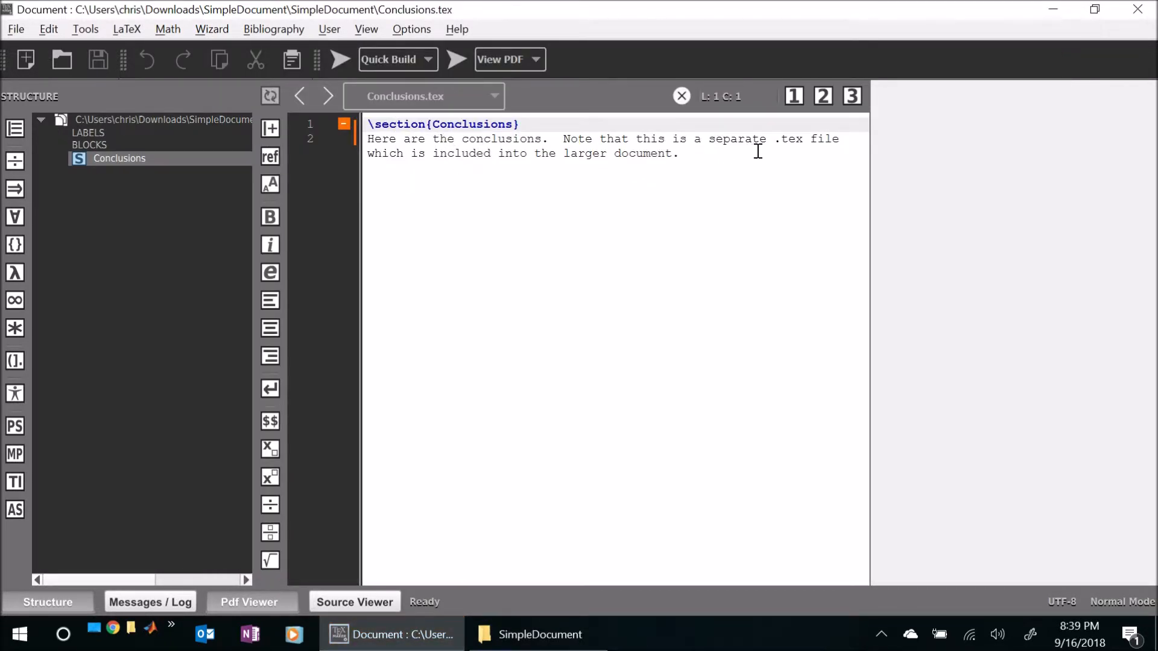
- Return to SimpleDocument.tex and highlight the \input{Conclusions} line near the end of the document
click(495, 95)
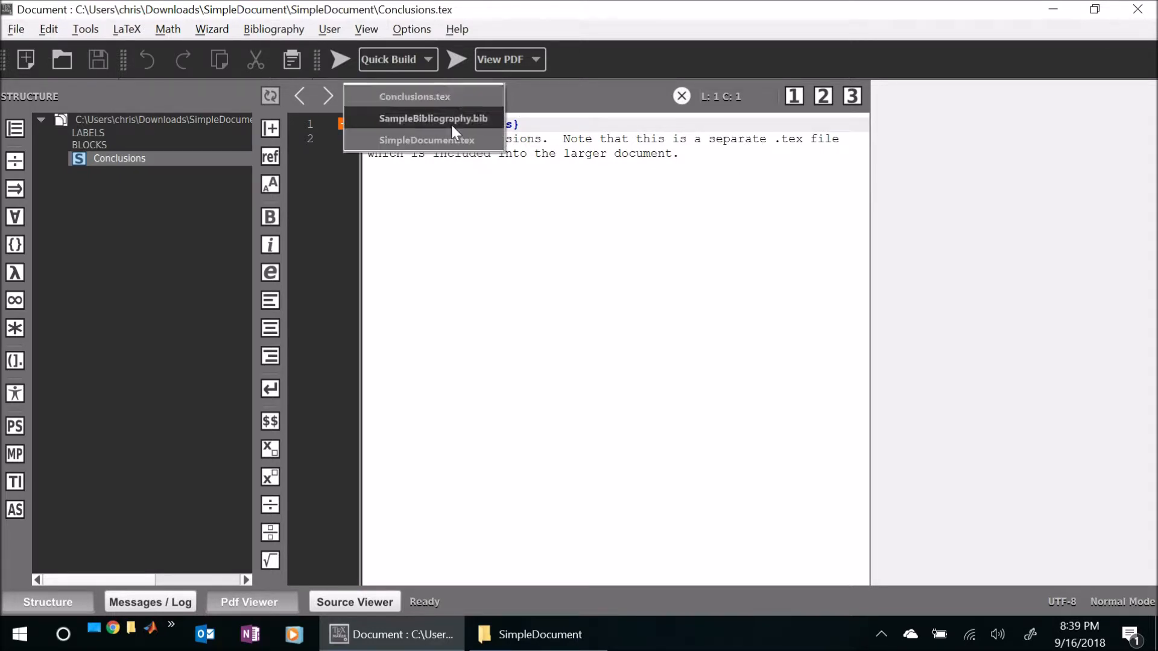
click(453, 141)
scroll(522, 306, down, 14)
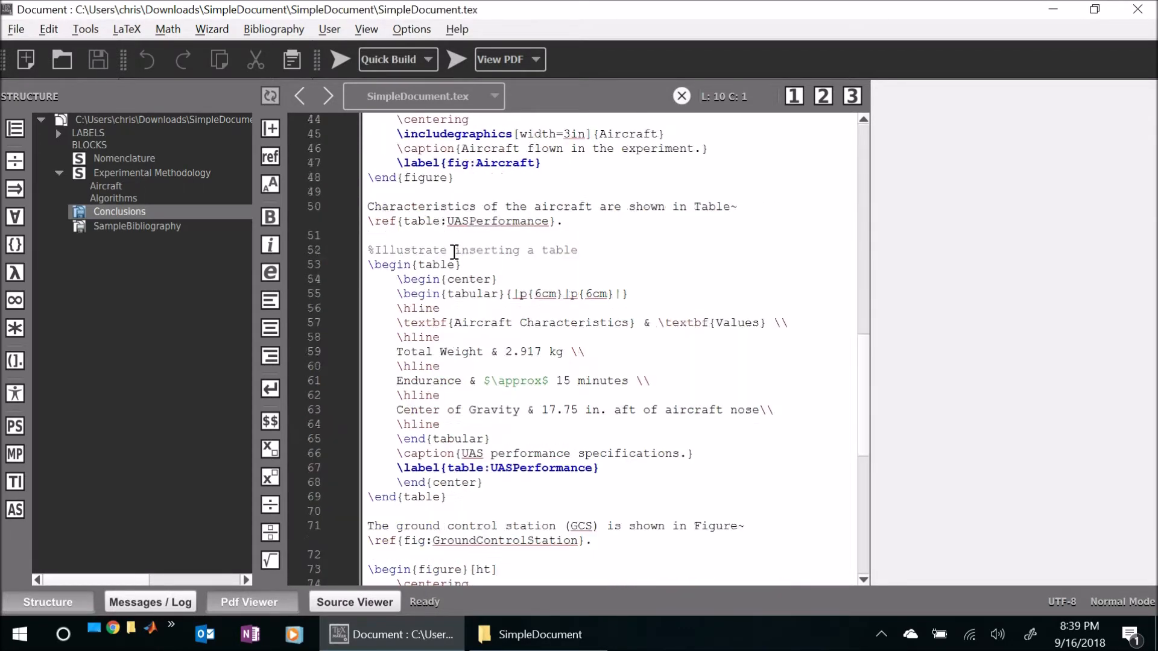
scroll(454, 252, down, 9)
scroll(454, 252, down, 1)
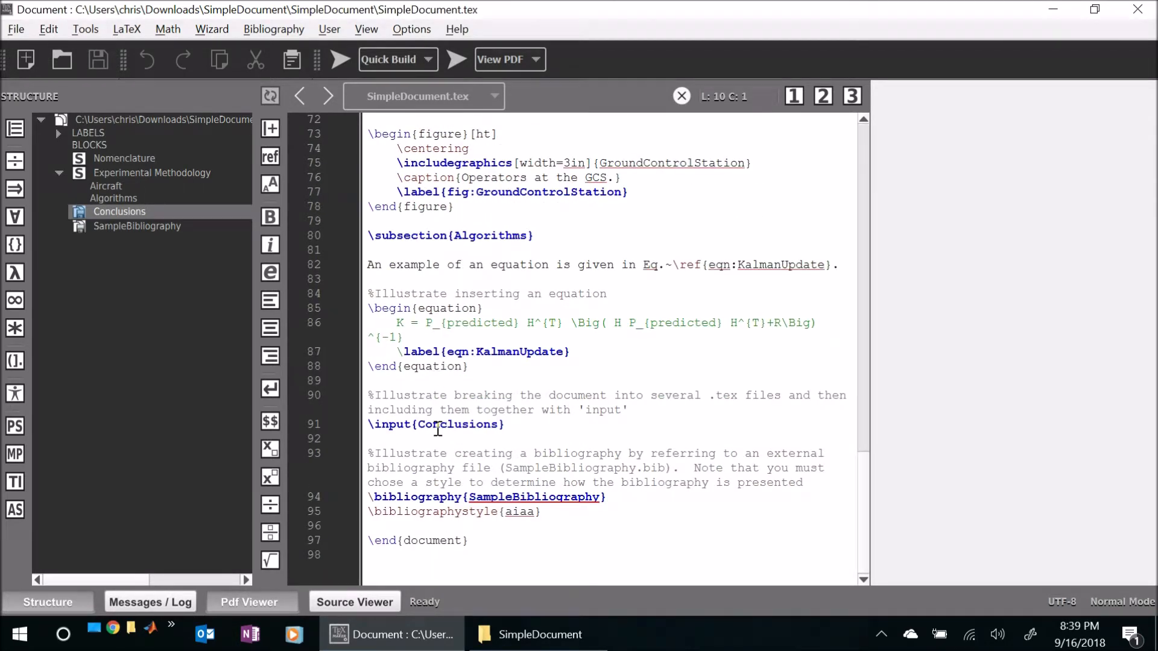
drag(510, 425, 365, 425)
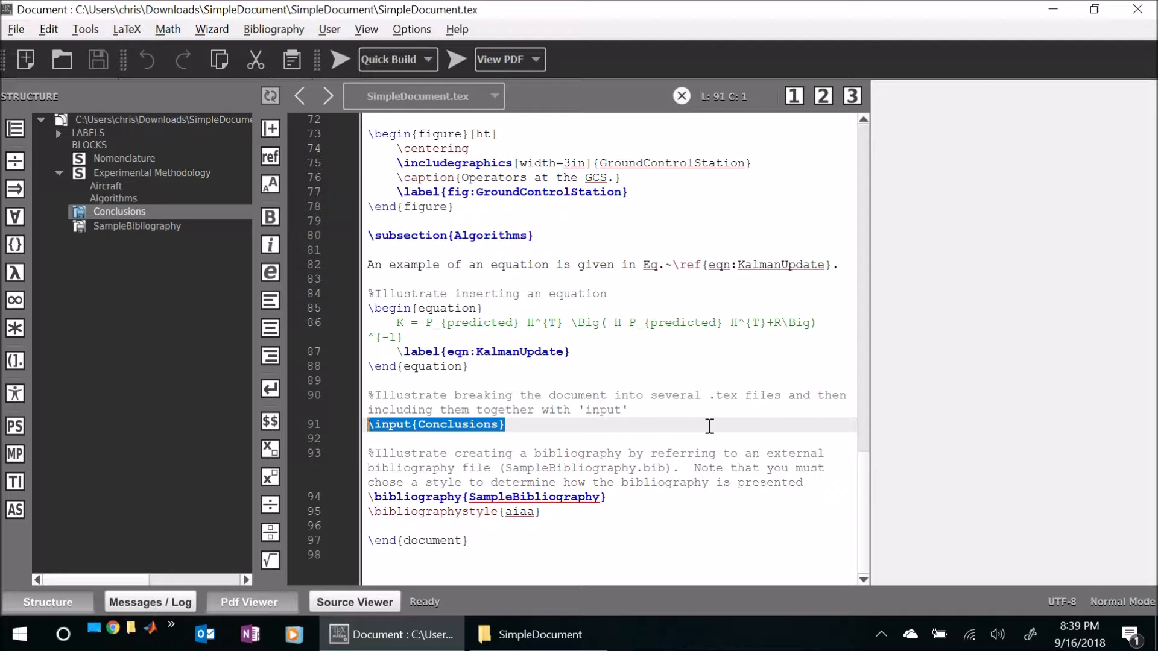
- Return to the beginning of SimpleDocument.tex and review the available build commands without running any
click(527, 437)
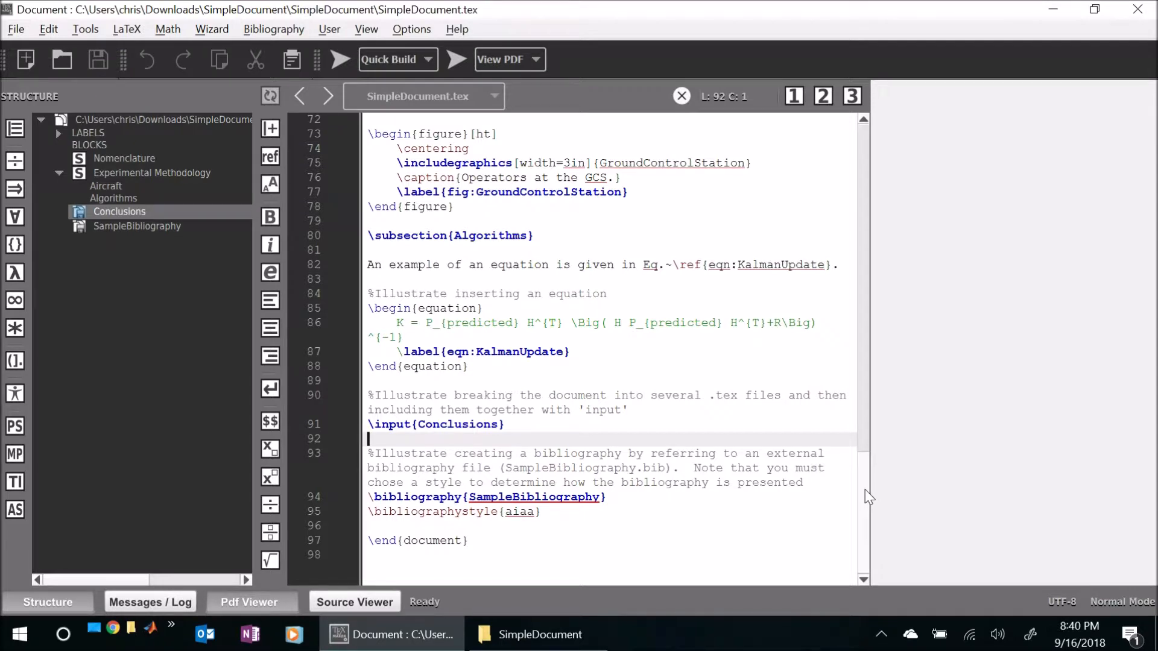
drag(867, 497, 884, 122)
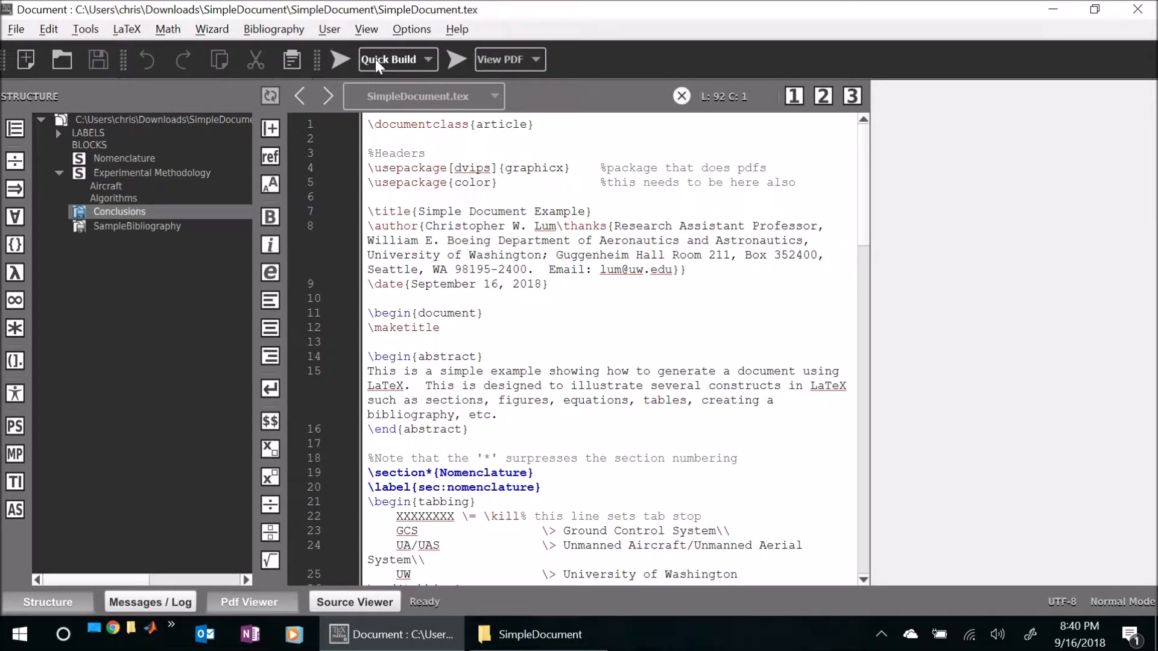
click(85, 30)
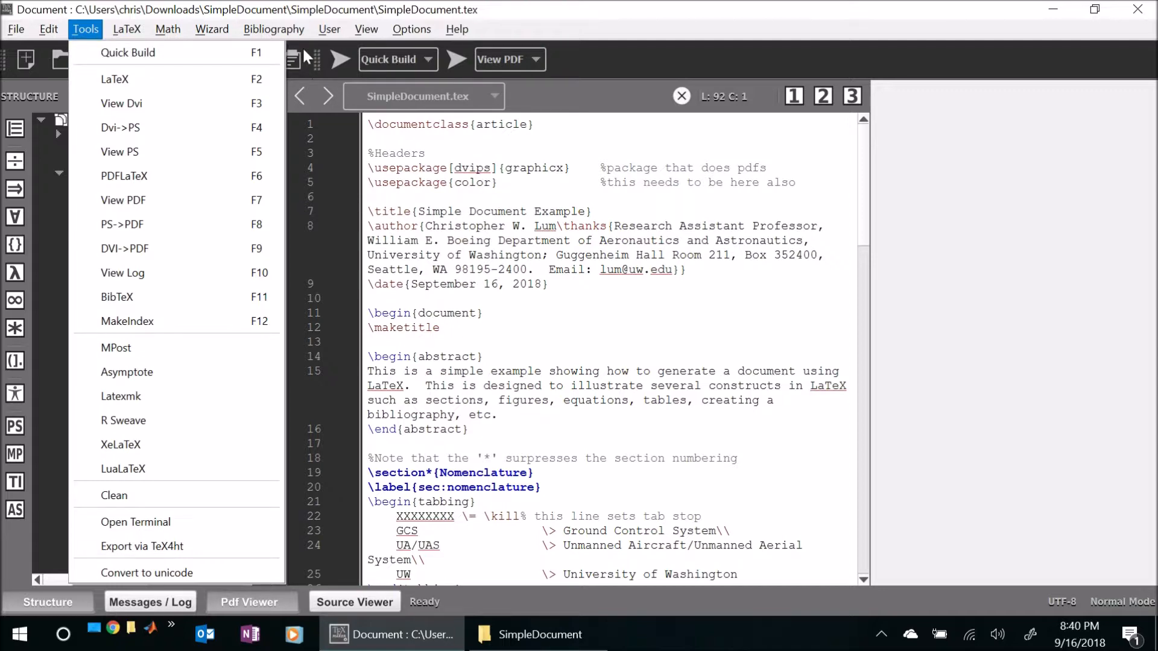
click(441, 241)
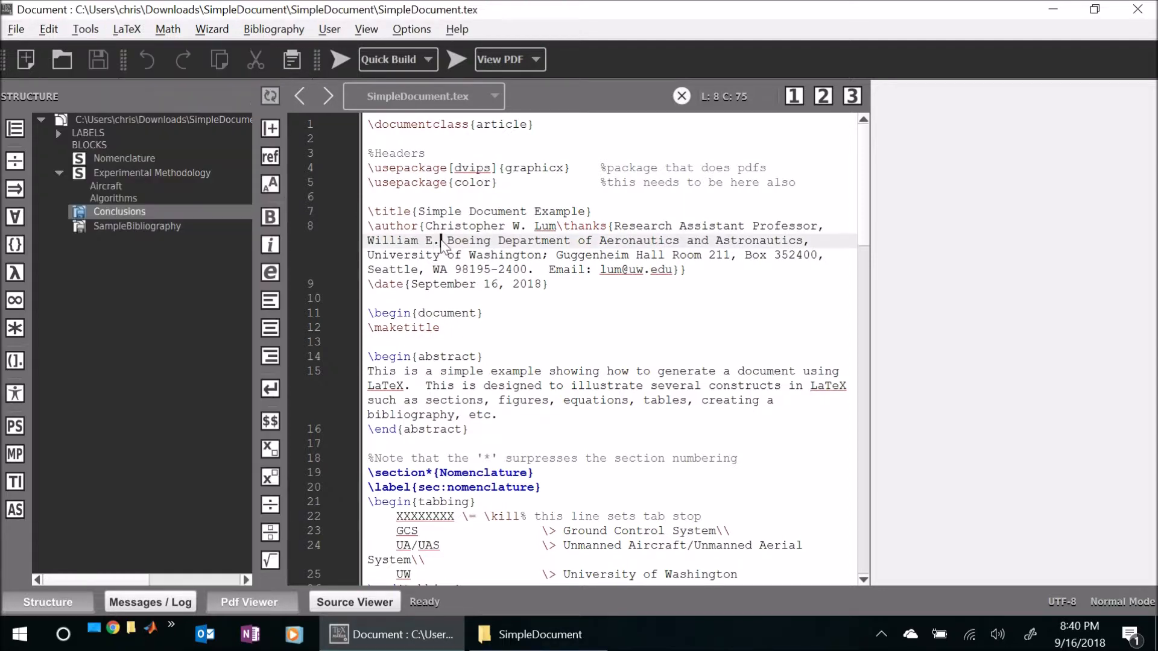
- Switch to the SimpleDocument folder in File Explorer and highlight all of its source and image files
click(533, 635)
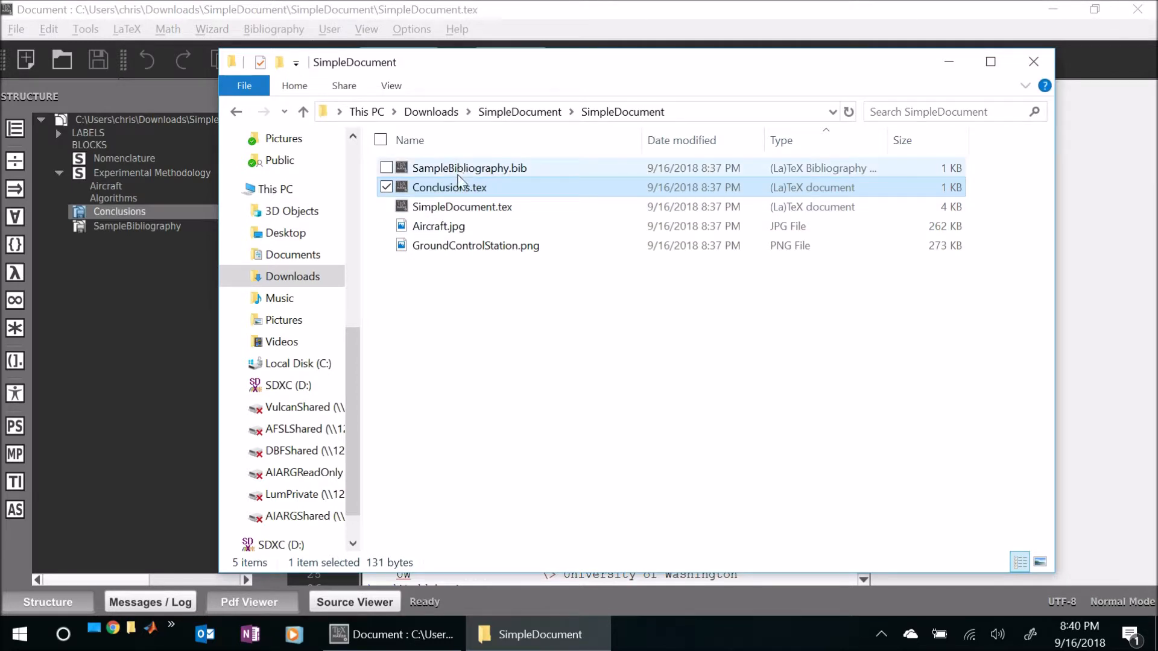
click(462, 298)
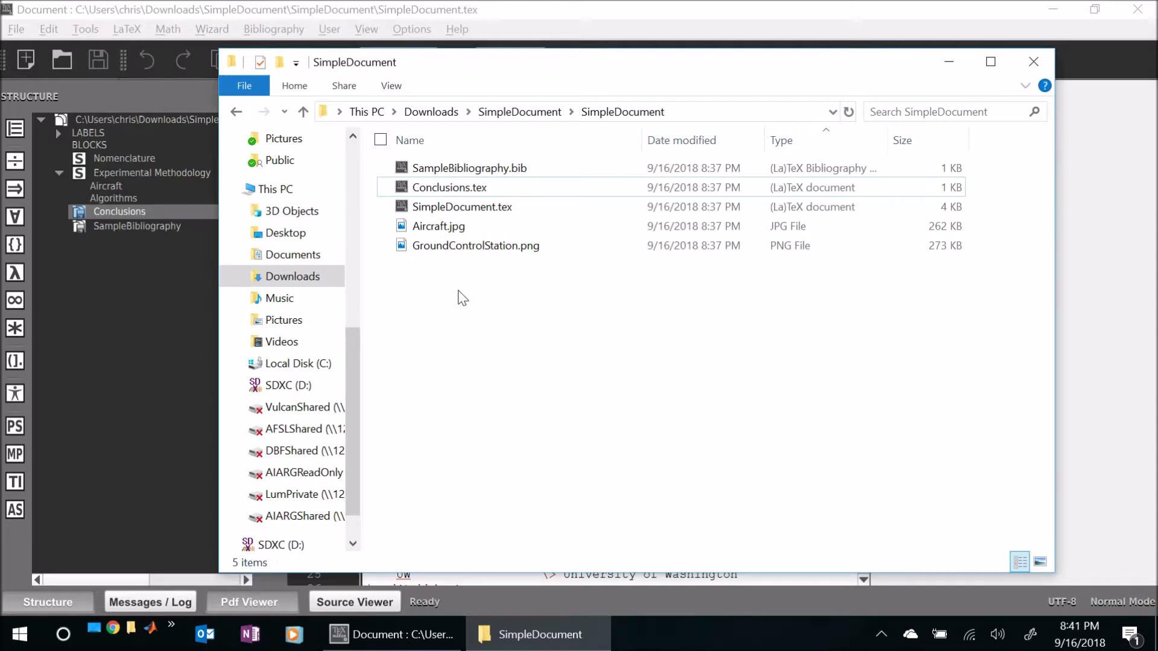
drag(443, 286, 392, 164)
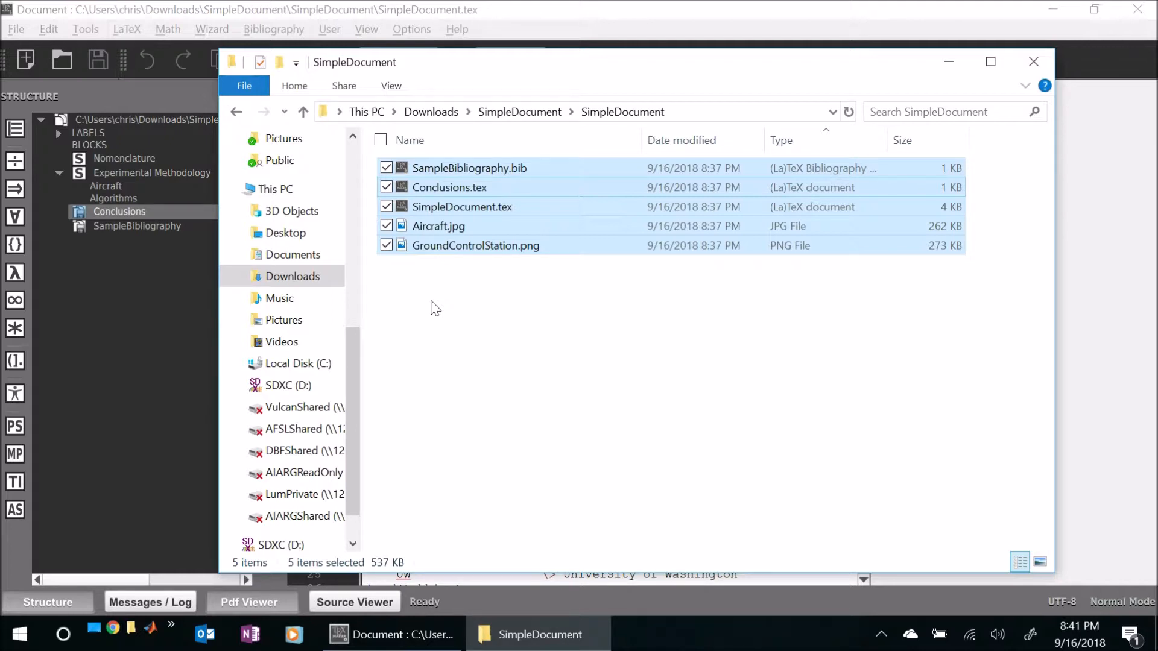
- Go up to the parent folder and duplicate the inner SimpleDocument folder there as a backup
click(527, 114)
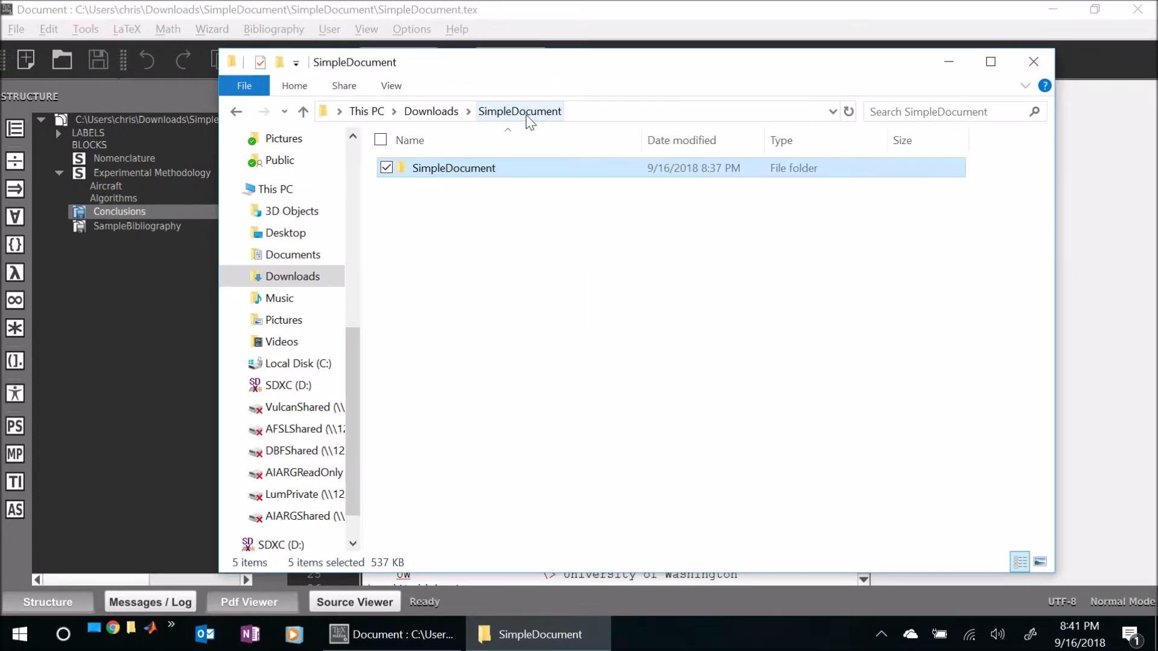
right_click(465, 171)
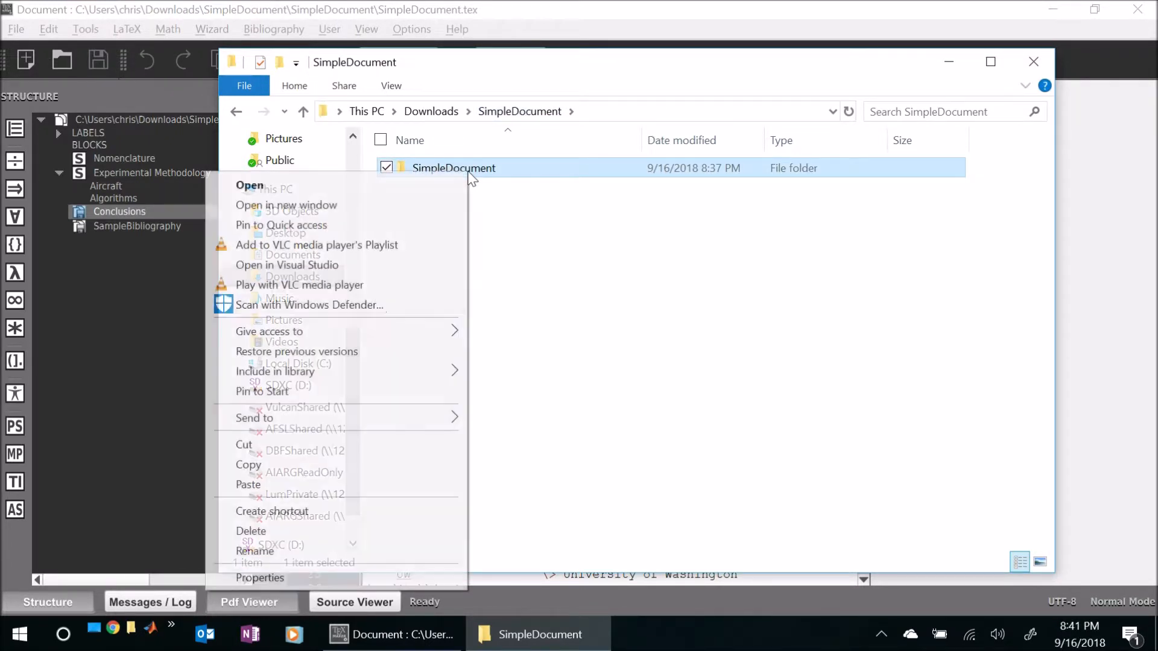
click(321, 466)
right_click(425, 261)
click(361, 386)
- Rename the copied folder as SimpleDocument_ORIGNAL
click(500, 189)
drag(500, 192, 685, 187)
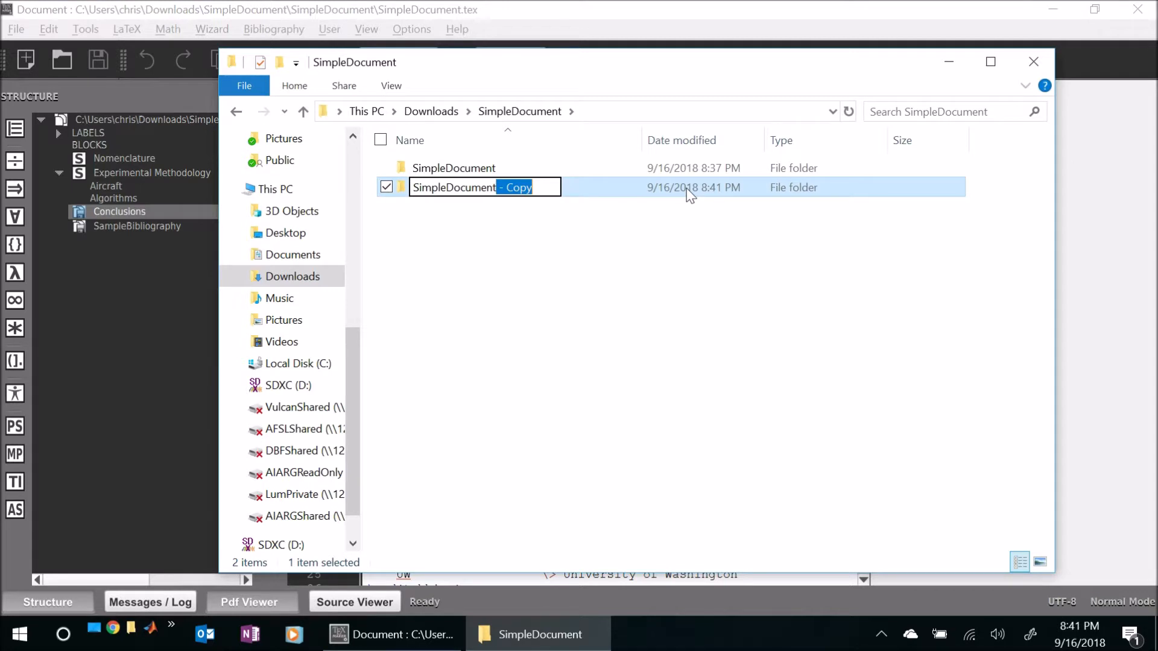
text(_ORIGNAL)
key(Return)
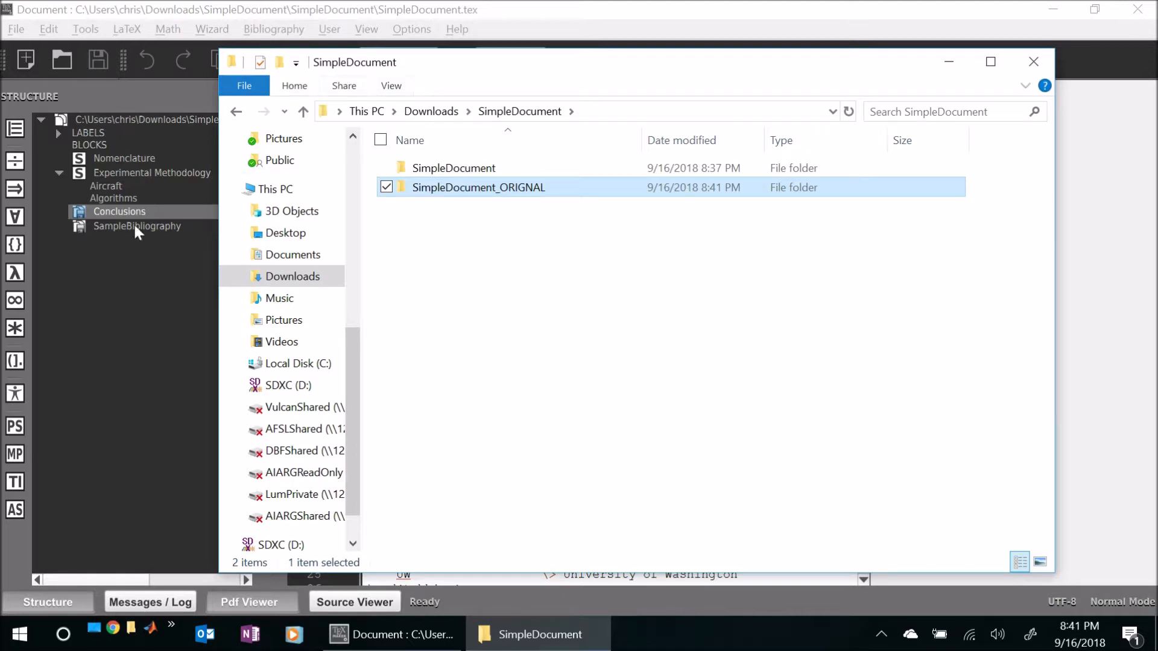
- Switch back to Texmaker and show the Messages / Log pane below the SimpleDocument.tex source
click(116, 274)
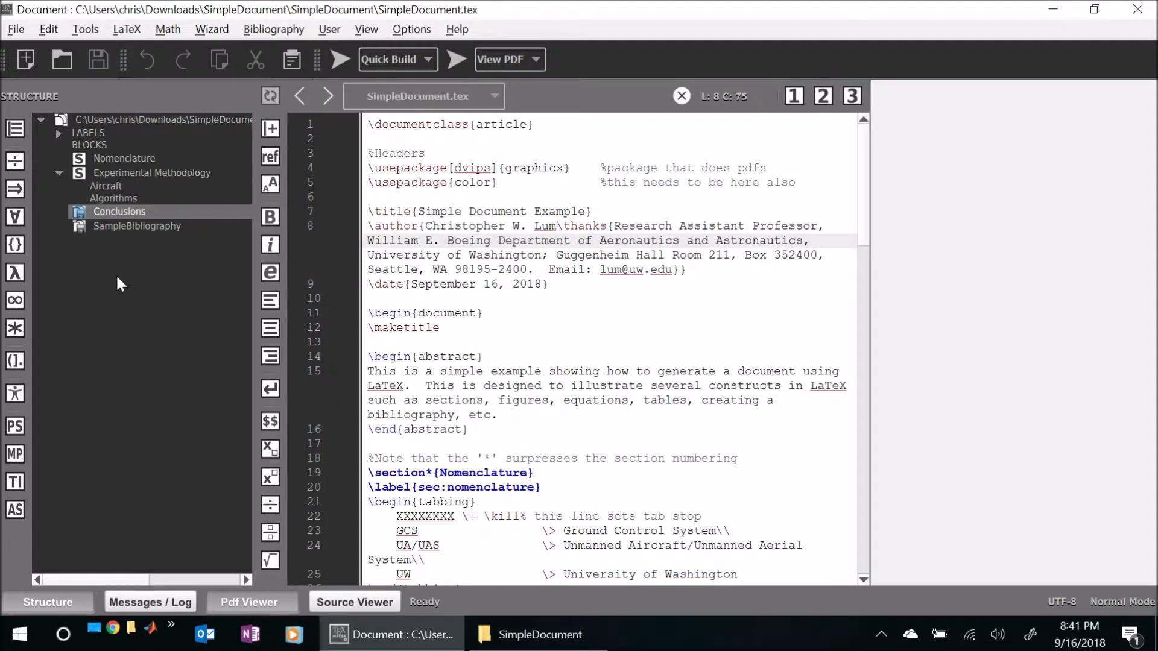
click(453, 269)
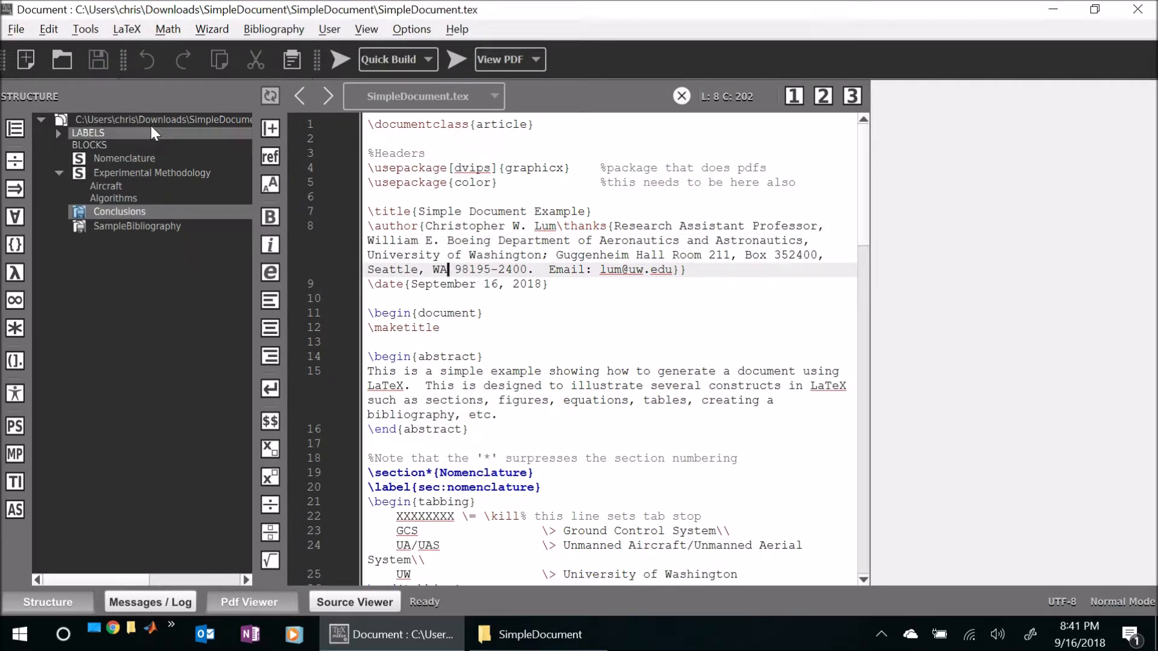
click(86, 29)
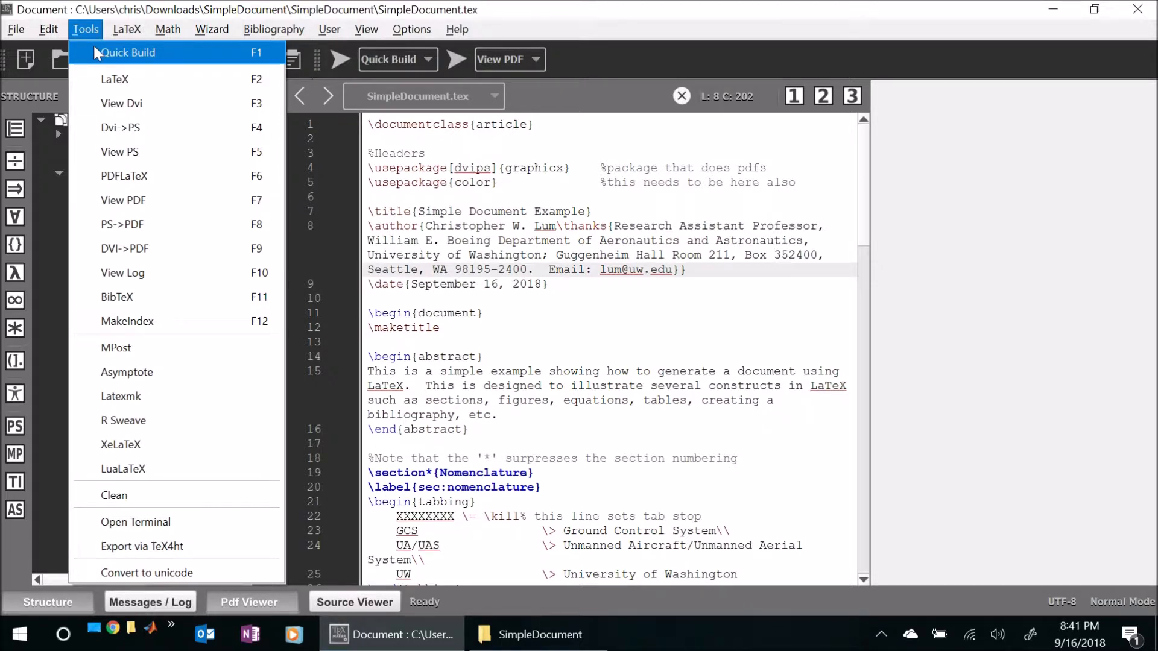
click(474, 214)
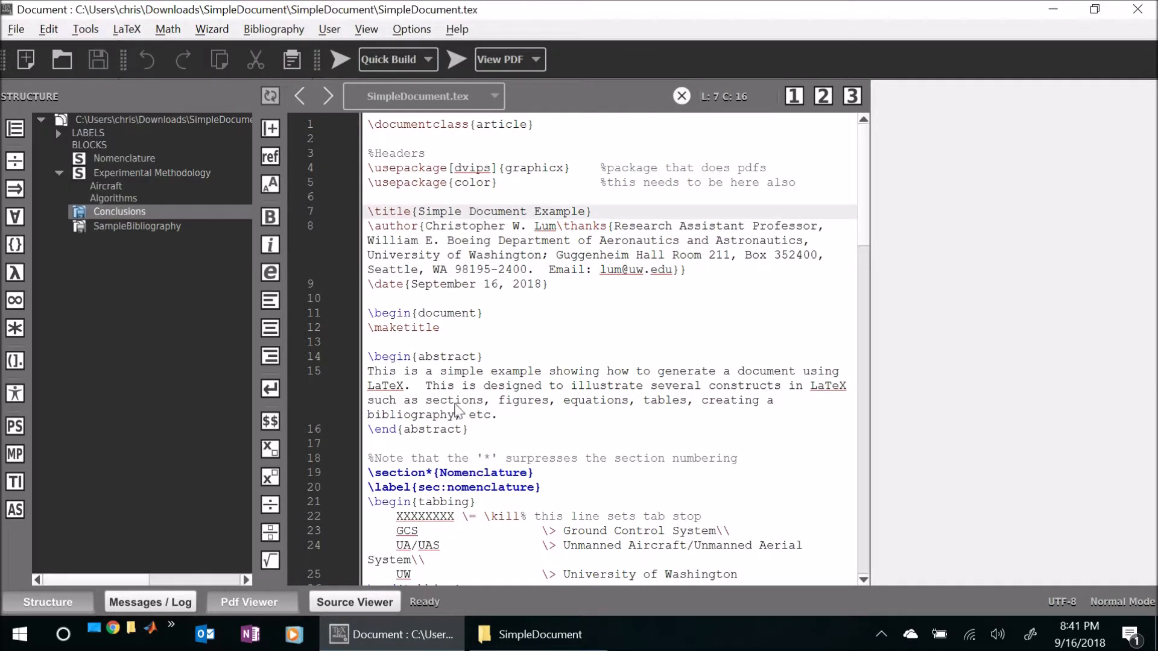
click(149, 602)
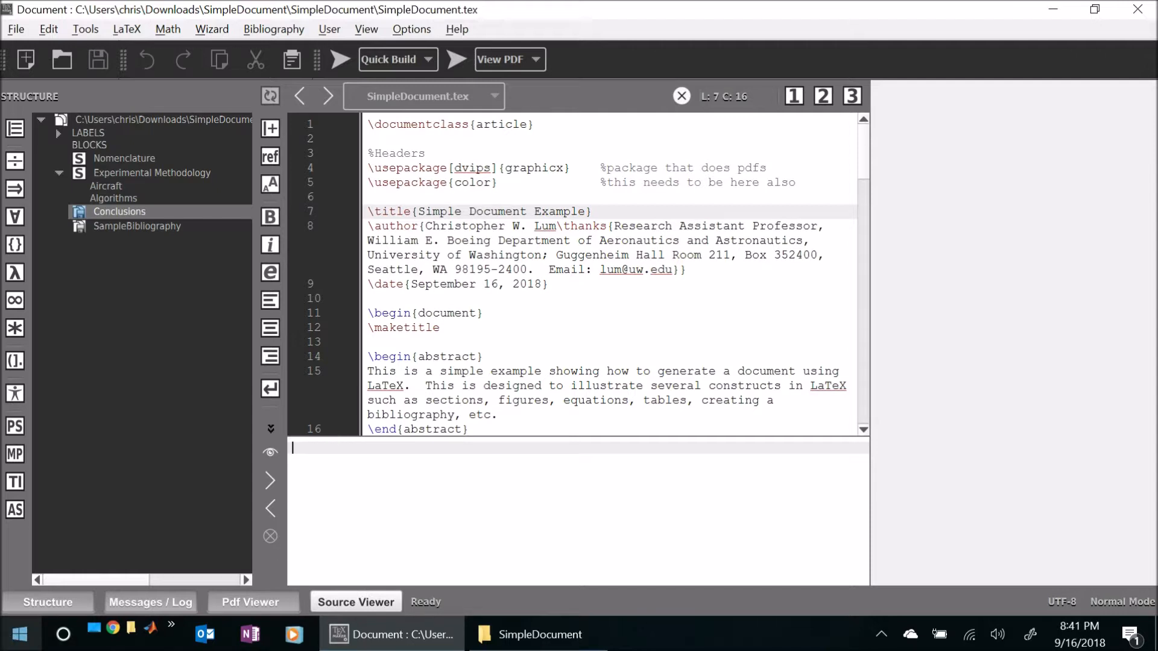
click(516, 414)
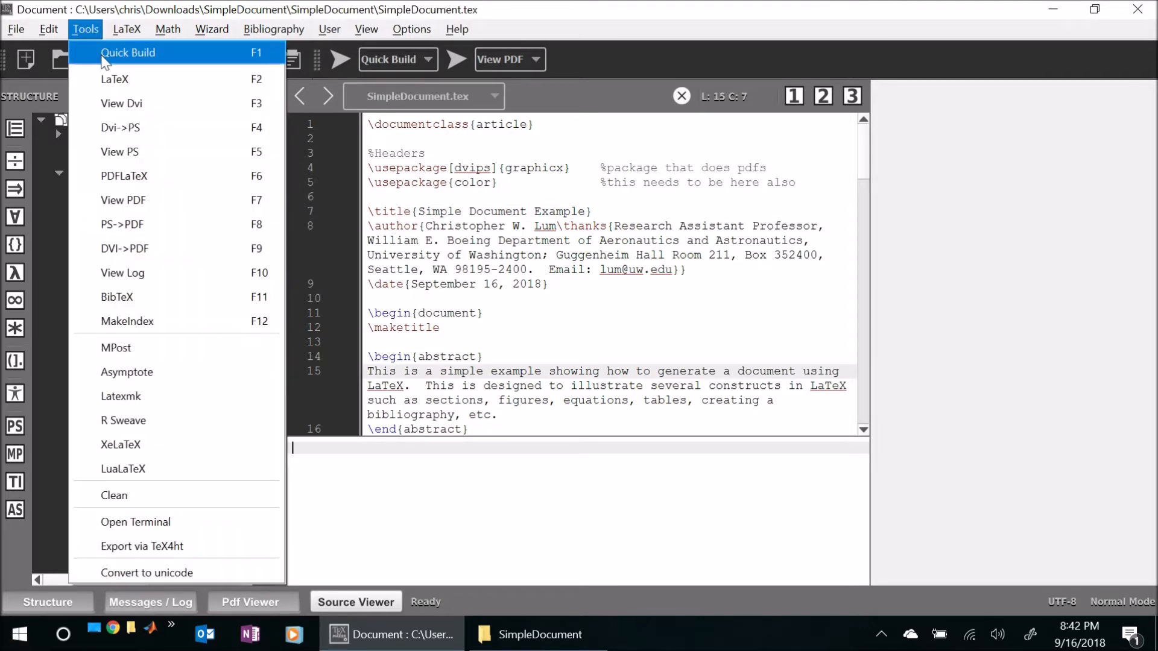
- Run Quick Build on SimpleDocument.tex, installing the missing mptopdf and aiaa packages for all users from a random repository
click(109, 53)
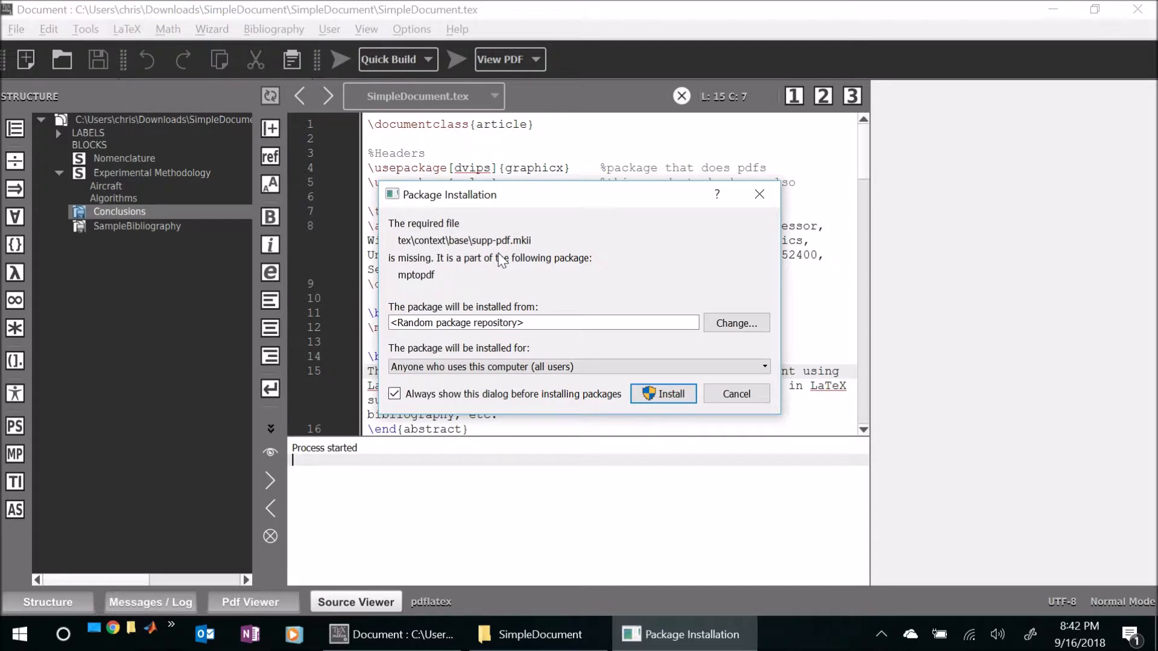
drag(527, 195, 465, 269)
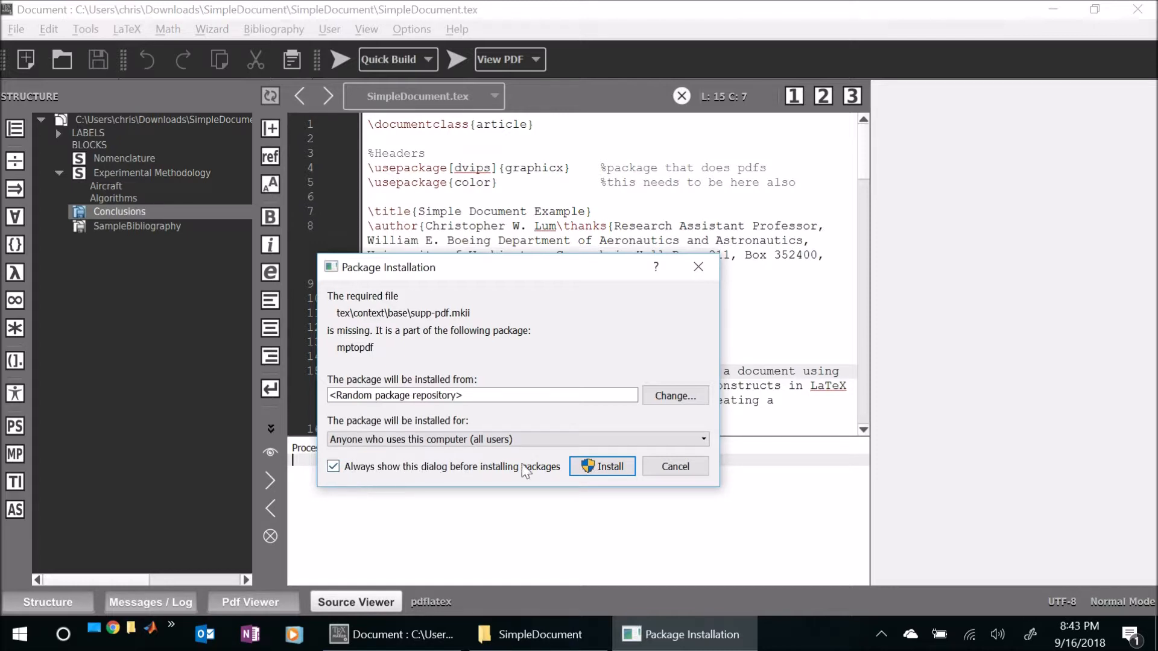
click(610, 469)
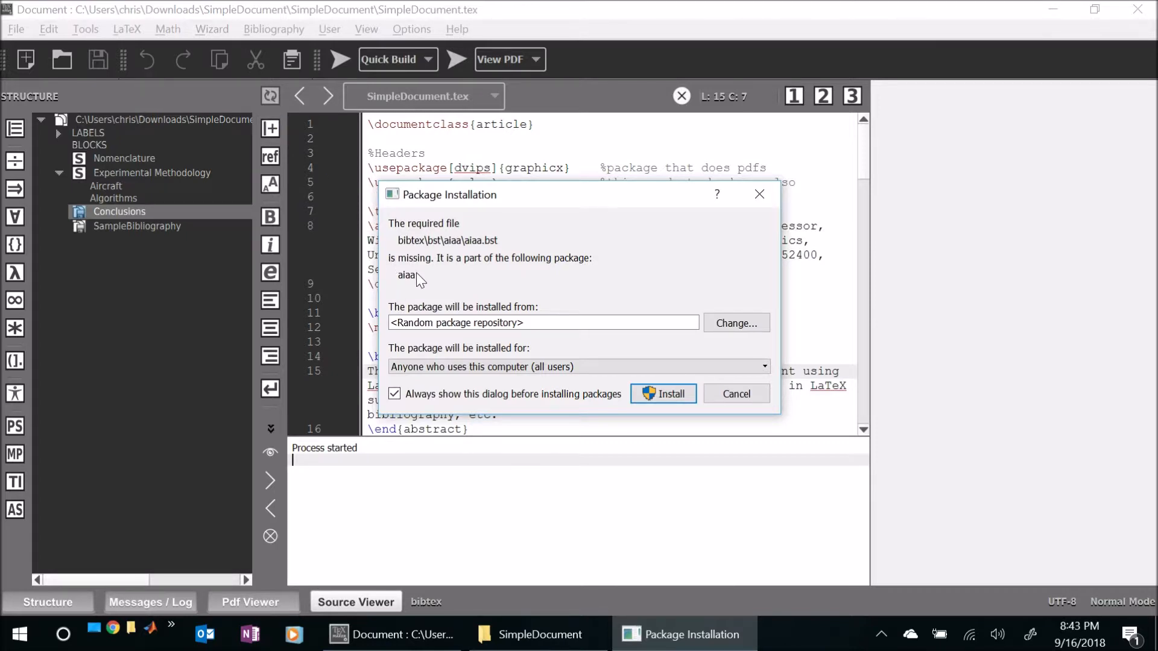
click(667, 395)
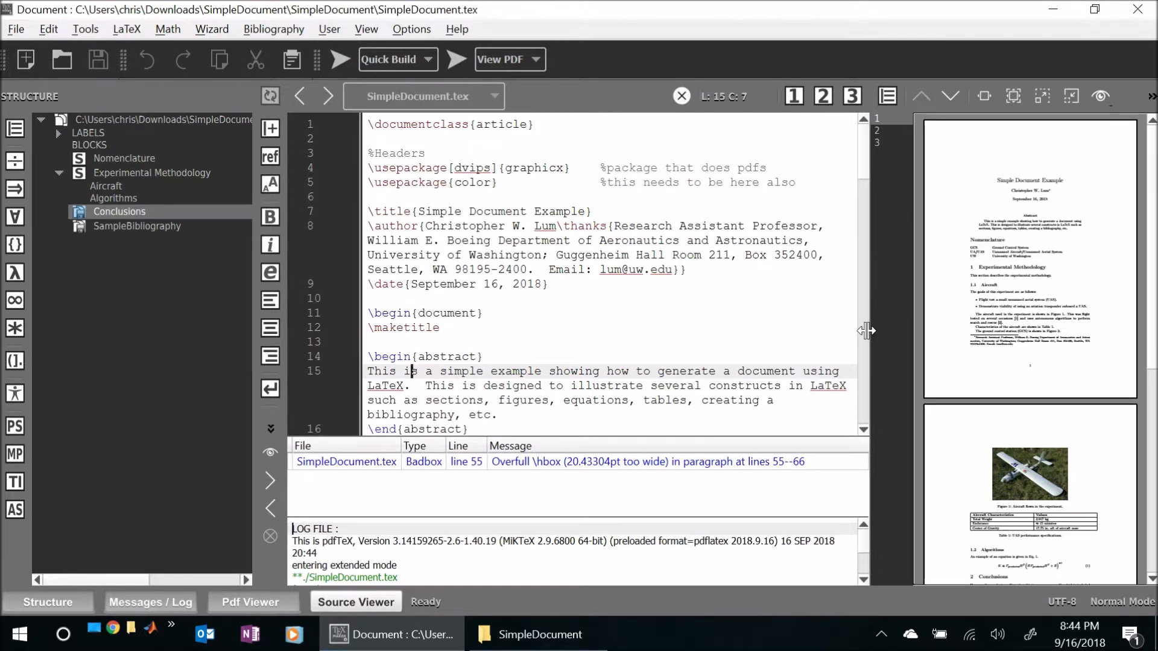
- Widen the PDF preview to about half of the window and set its zoom to 125%
drag(868, 330, 588, 349)
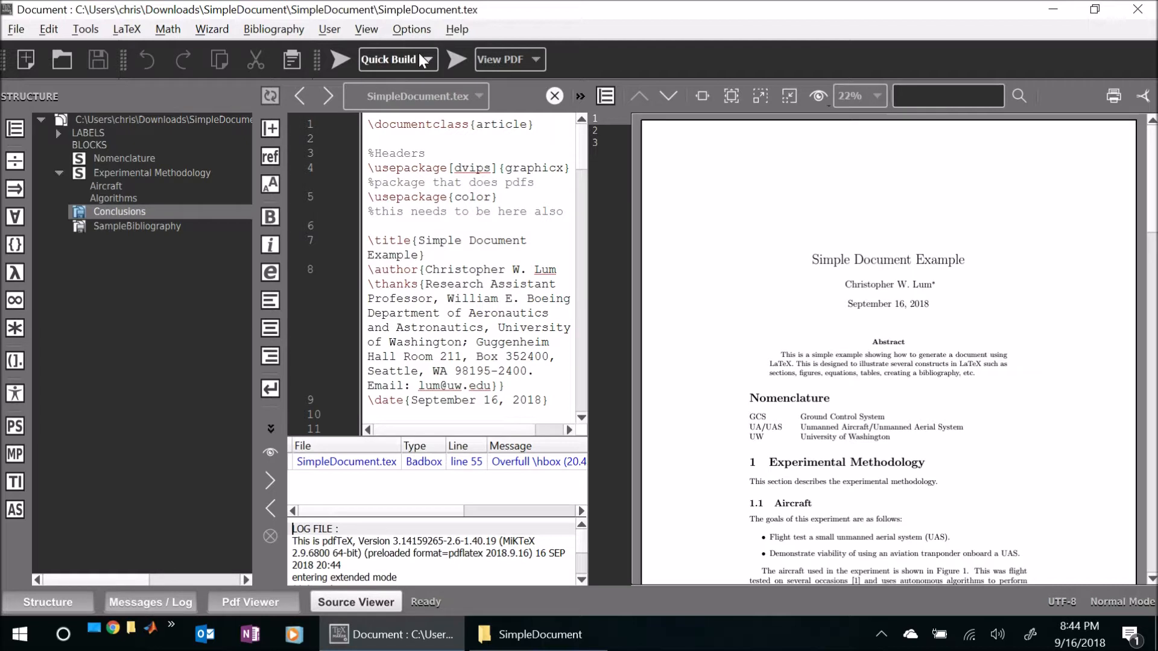
click(878, 98)
click(862, 151)
click(878, 96)
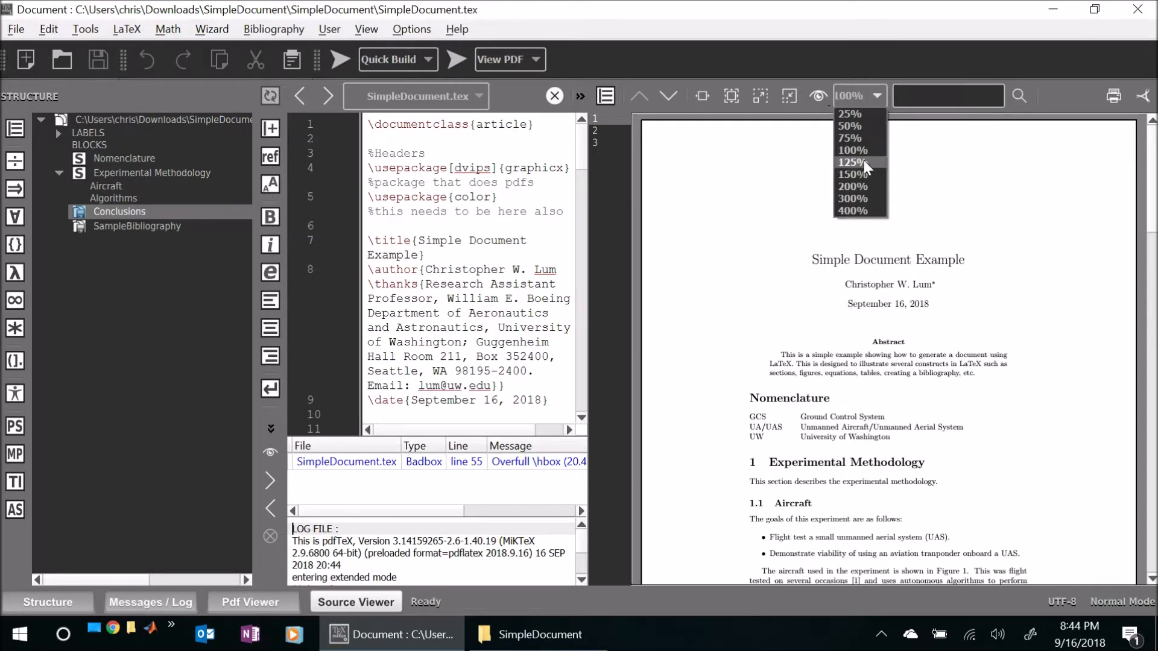
click(863, 161)
- Examine the built PDF from the abstract through the figure, table, equation, conclusions and references
scroll(921, 317, down, 3)
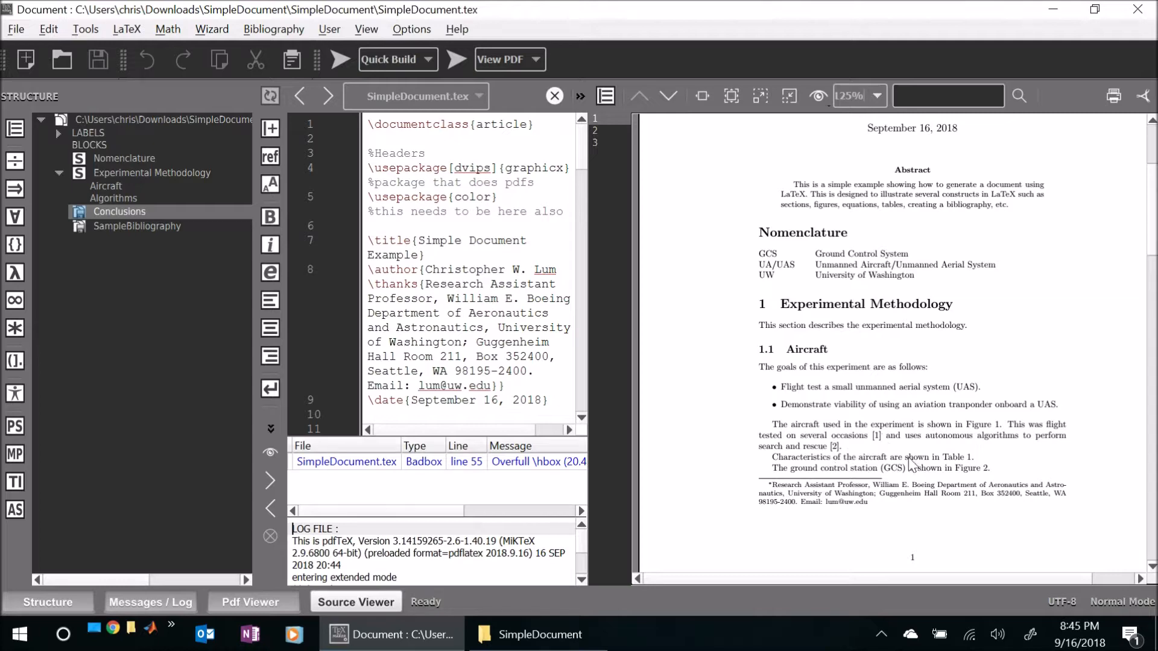
scroll(932, 448, down, 3)
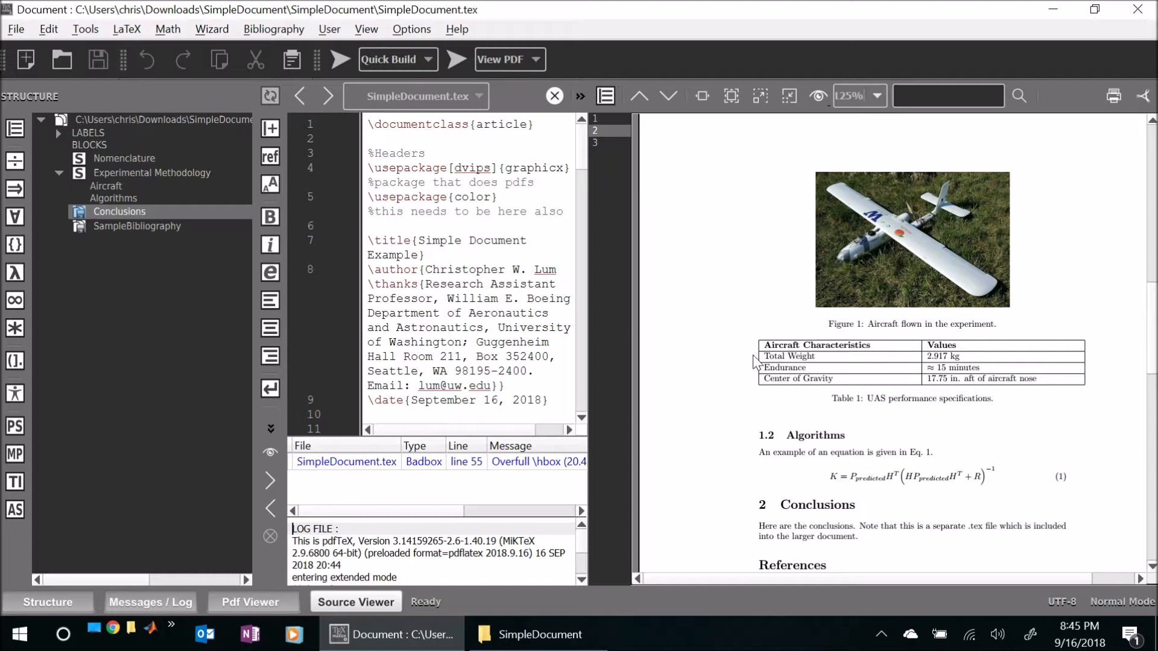
scroll(894, 476, down, 1)
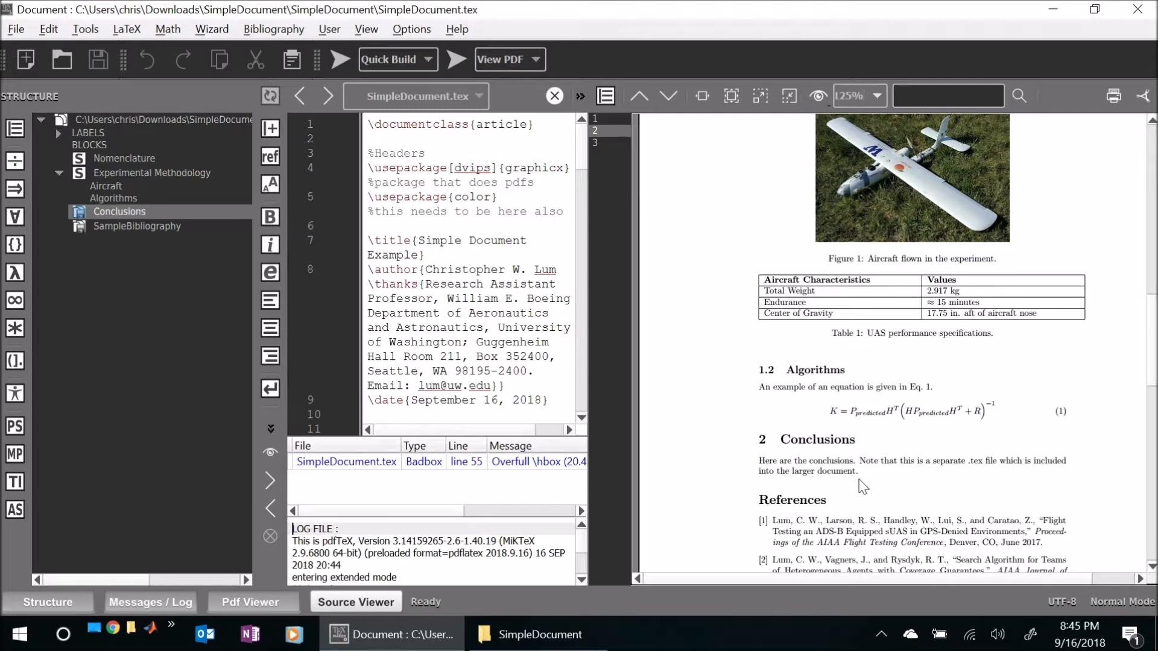
scroll(863, 487, down, 3)
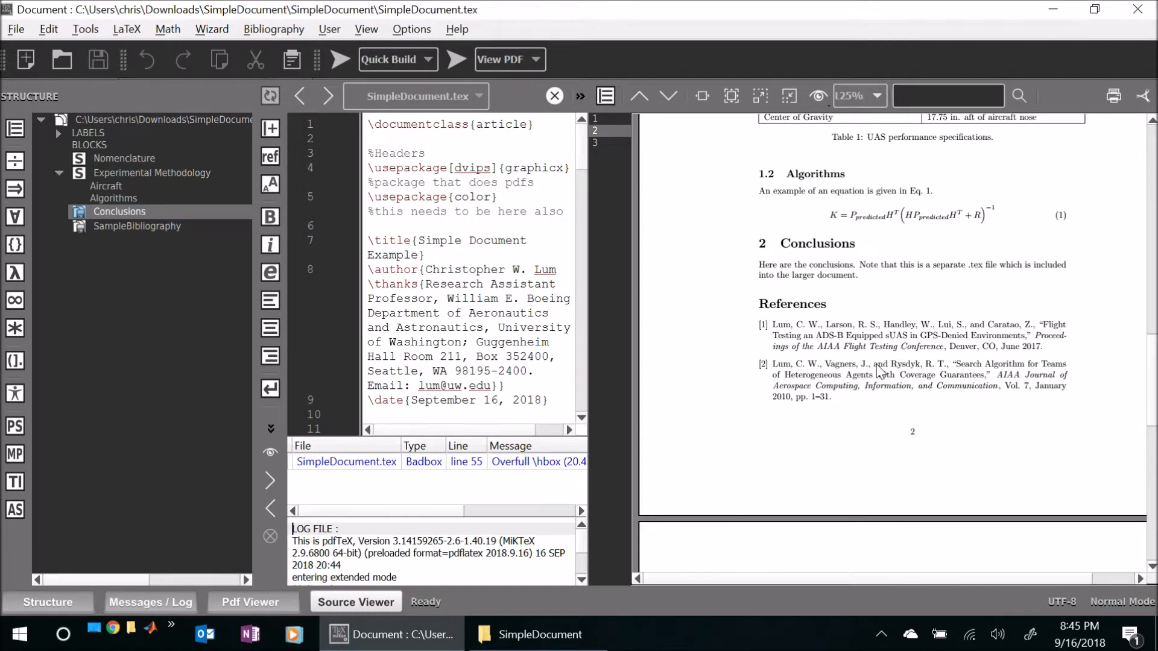
scroll(877, 366, down, 8)
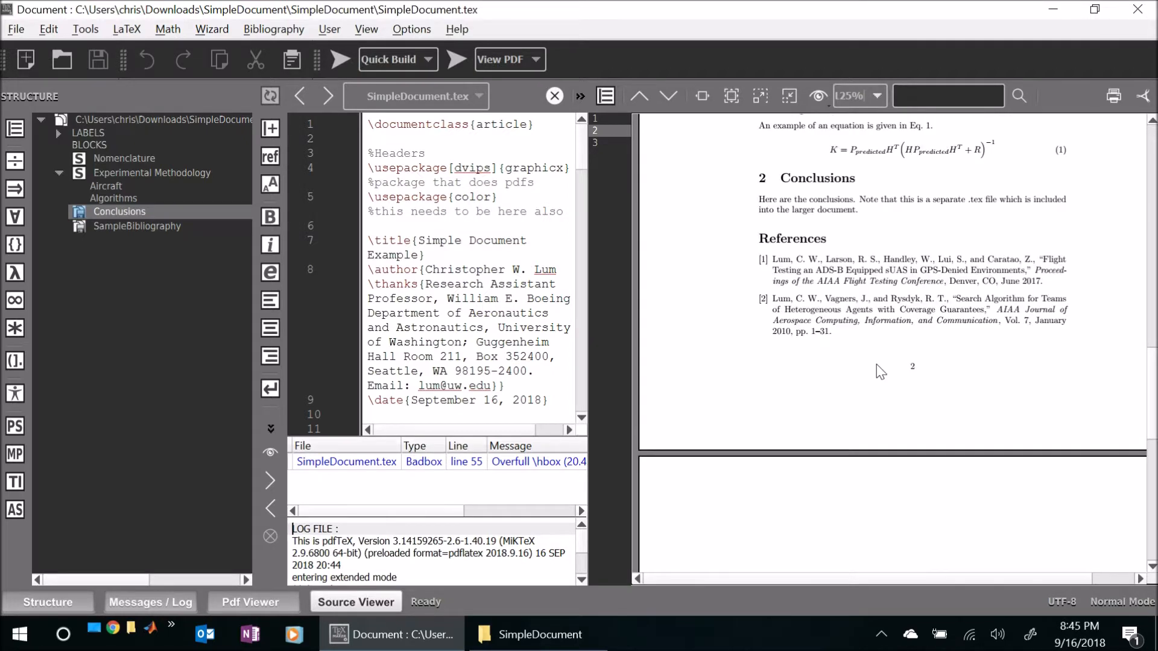
scroll(875, 361, up, 8)
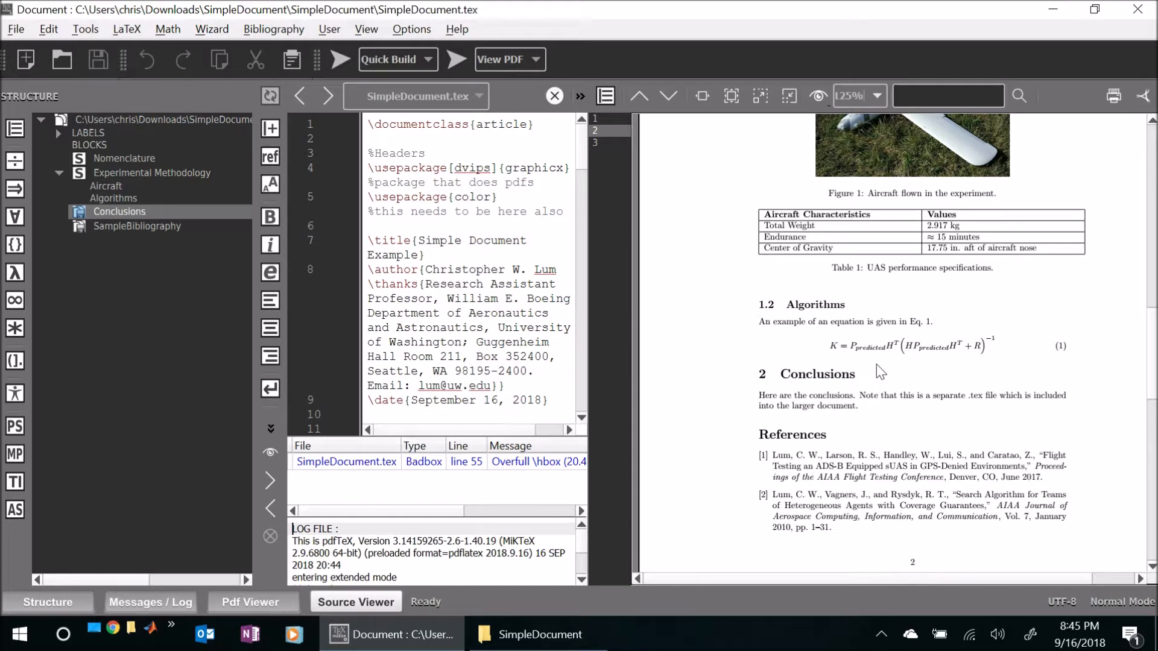
- Close Texmaker and open the inner SimpleDocument folder in File Explorer to view the build's files
click(1138, 11)
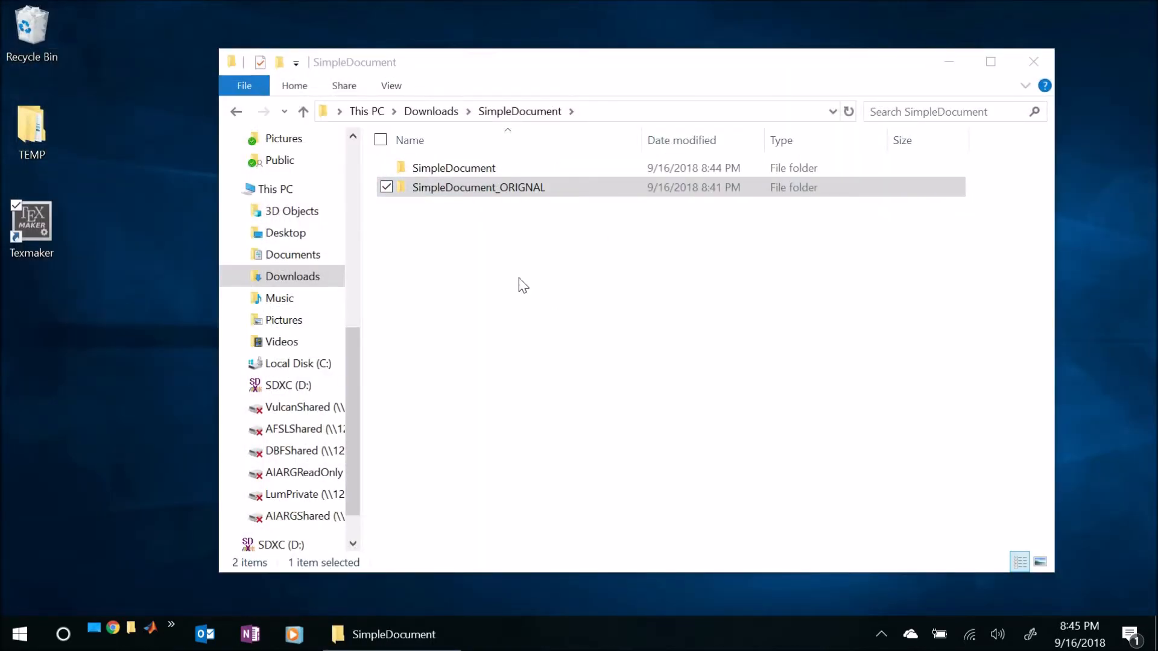
click(456, 175)
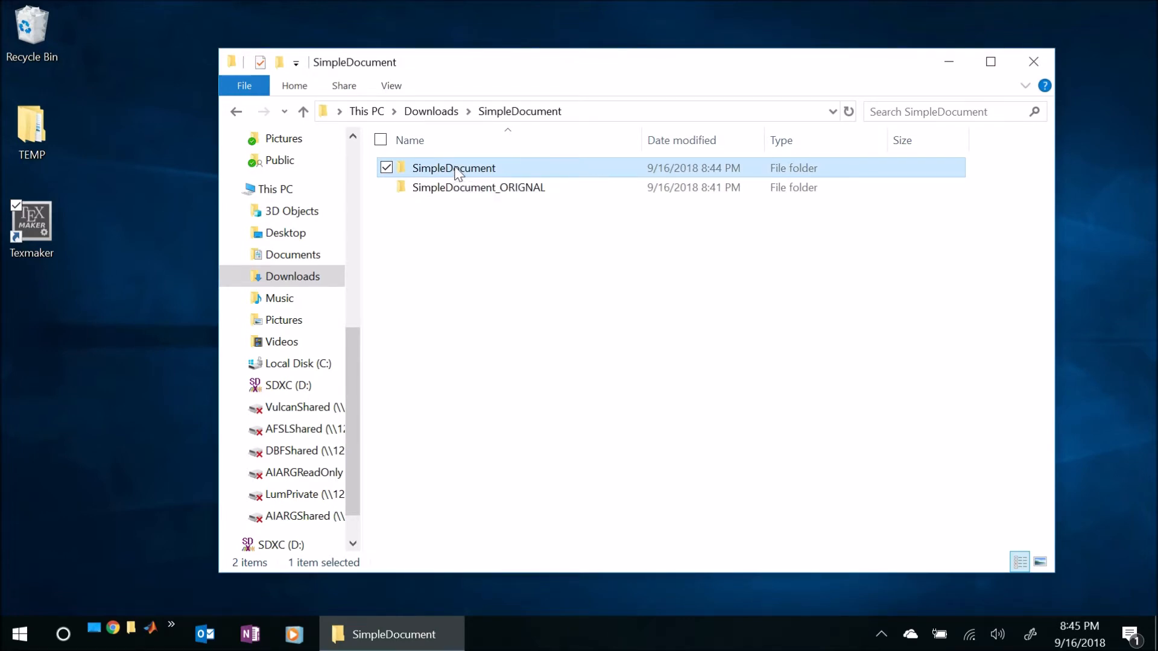
double_click(457, 173)
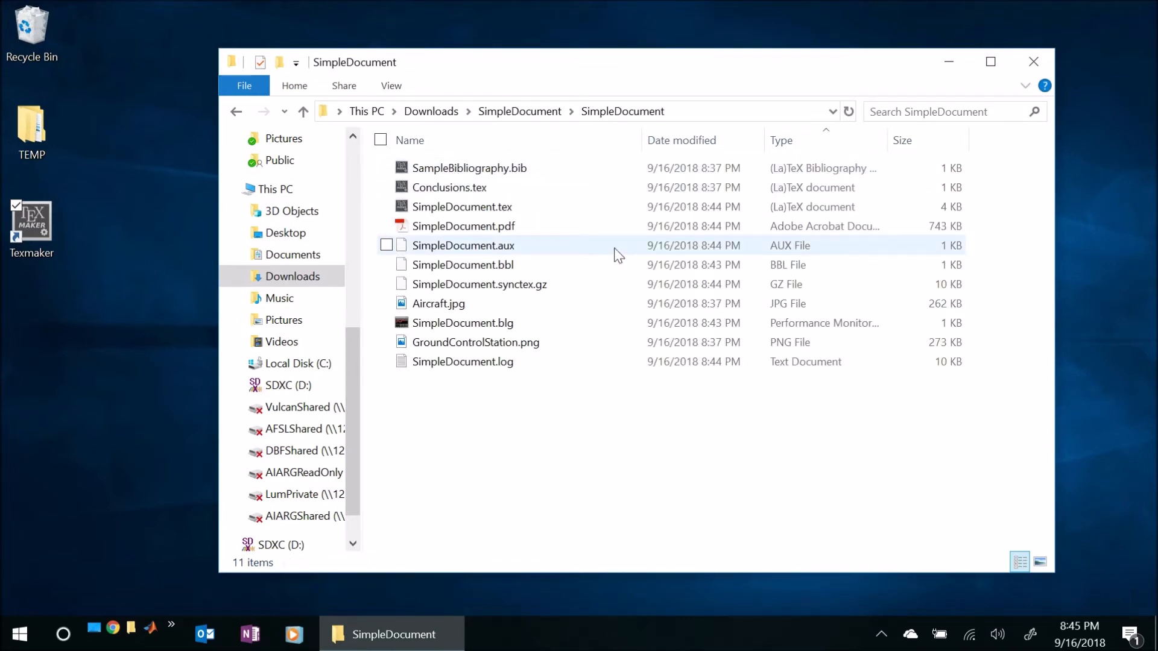
- Arrange the built SimpleDocument folder and the SimpleDocument_ORIGNAL folder from Downloads side by side in two File Explorer windows
key(super+Left)
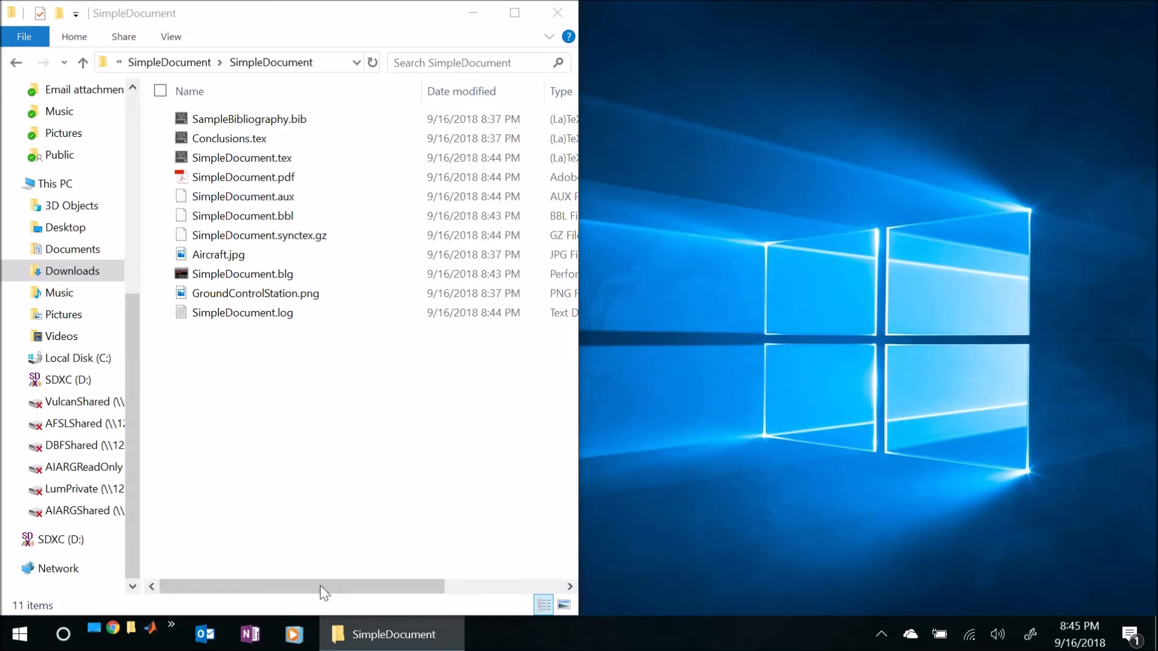
click(131, 627)
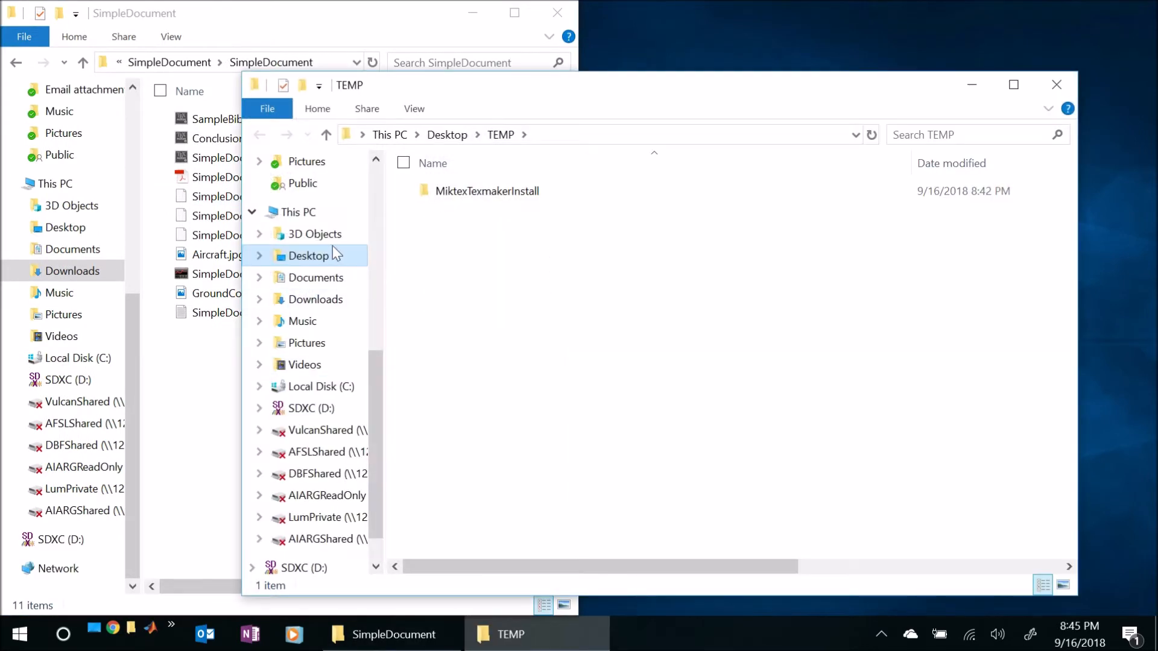
click(324, 299)
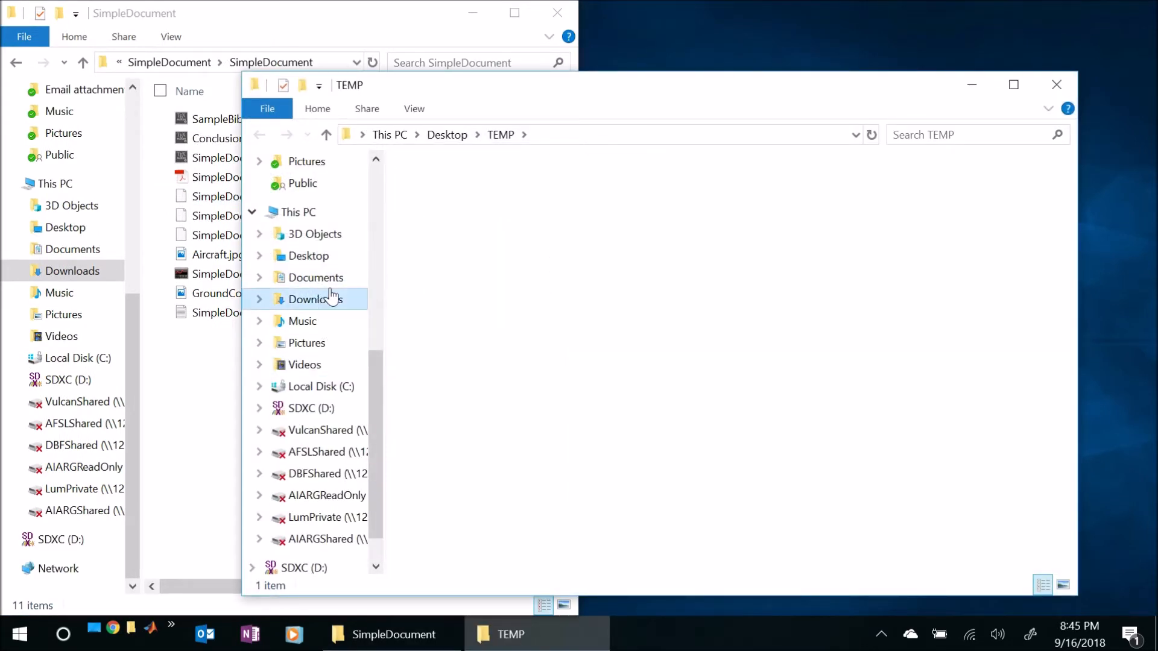
double_click(461, 190)
double_click(470, 211)
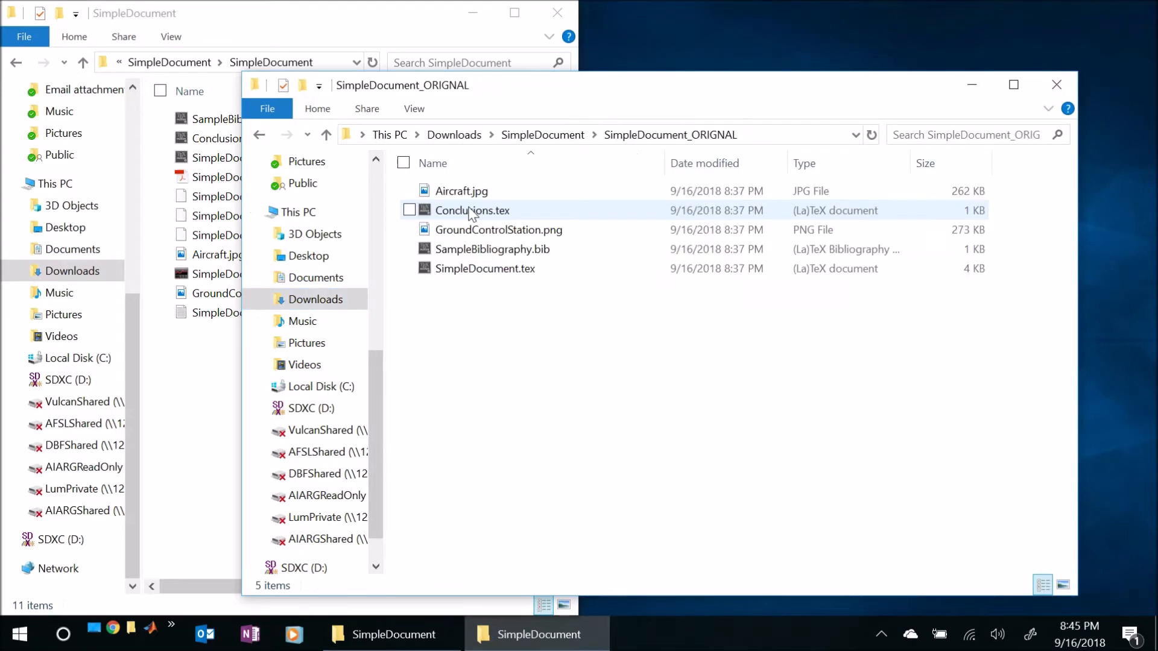
key(super+Right)
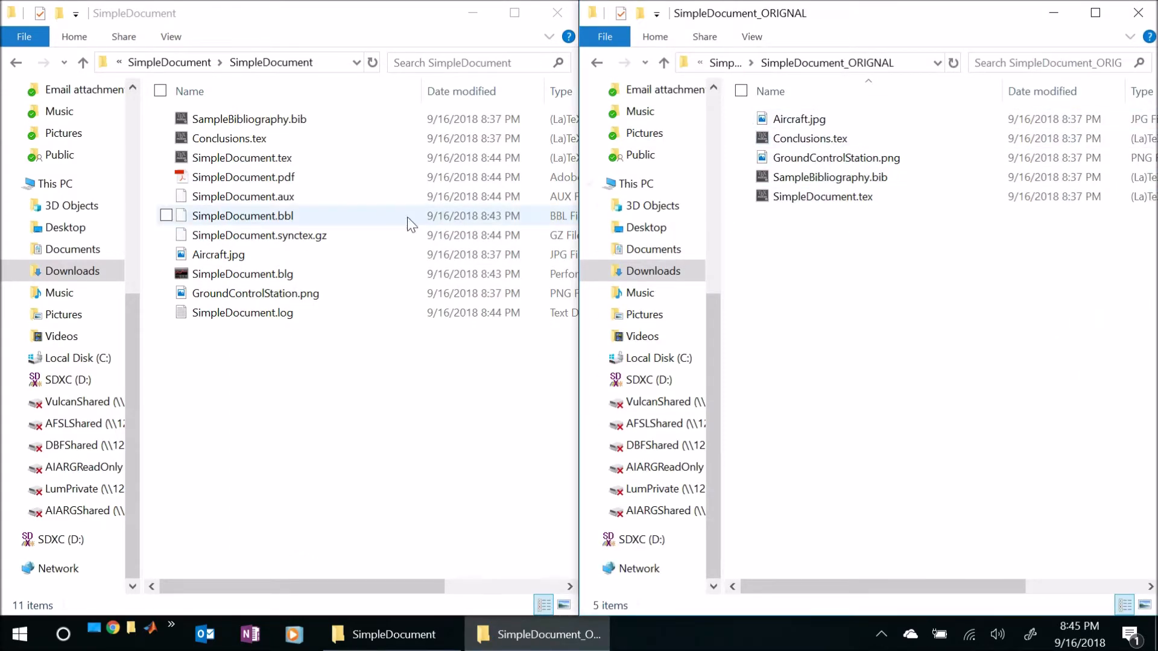
- Mark the five original source files in the built SimpleDocument folder to compare it with SimpleDocument_ORIGNAL, and clear the selection
click(268, 124)
ctrl+click(260, 140)
ctrl+click(262, 159)
ctrl+click(233, 254)
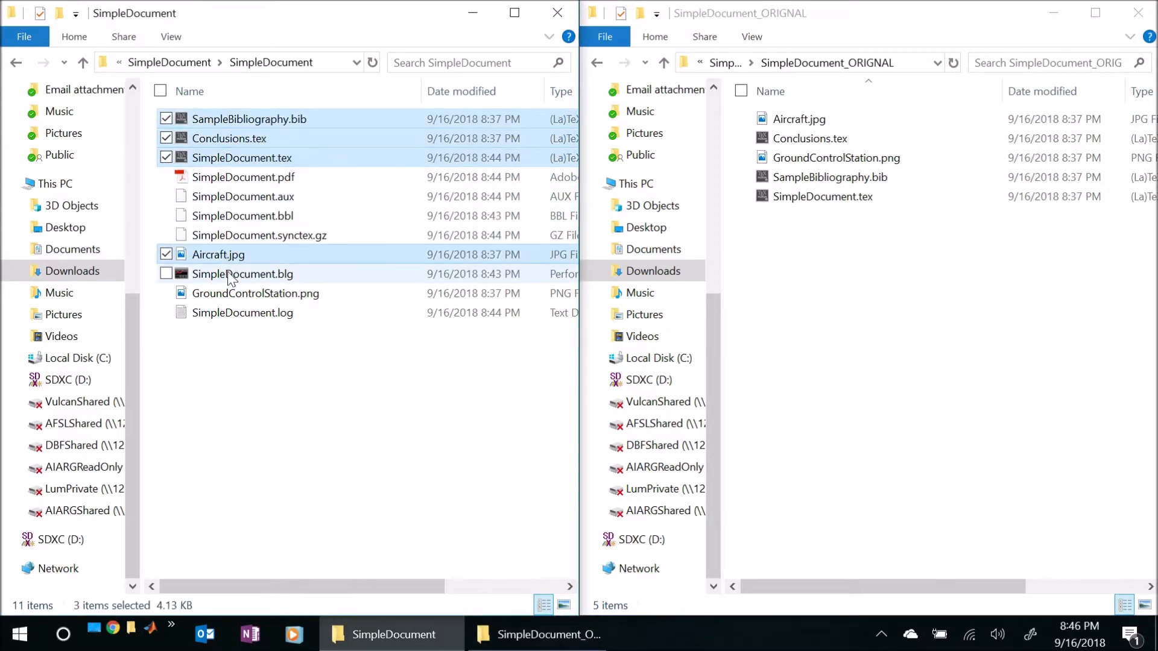
ctrl+click(230, 295)
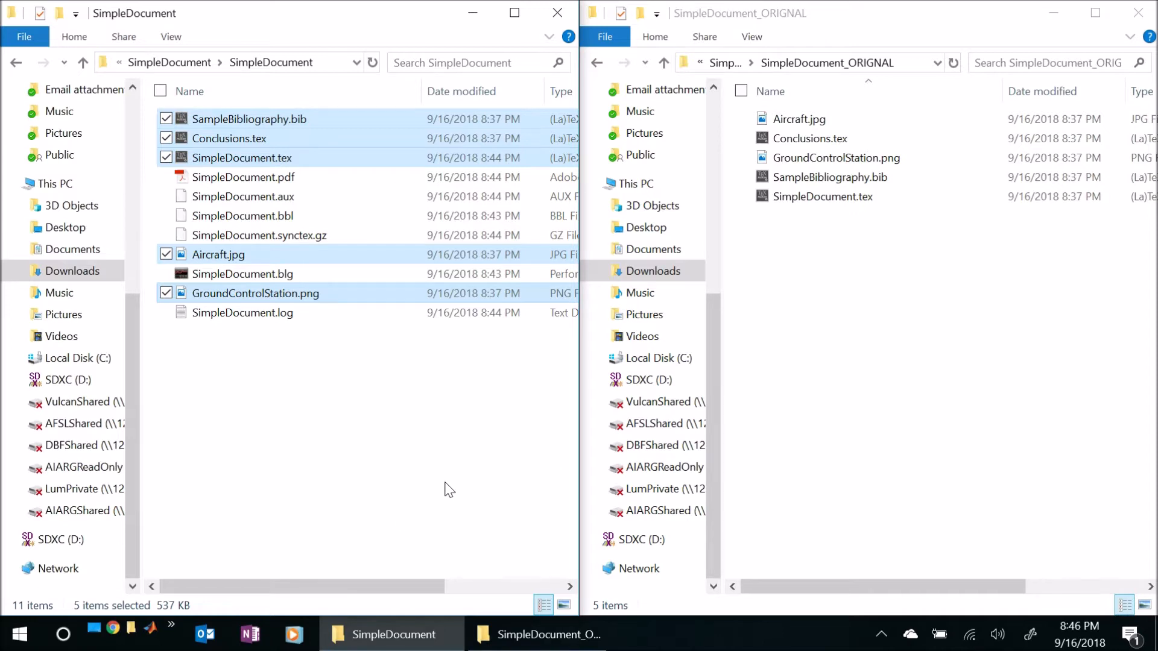
click(319, 420)
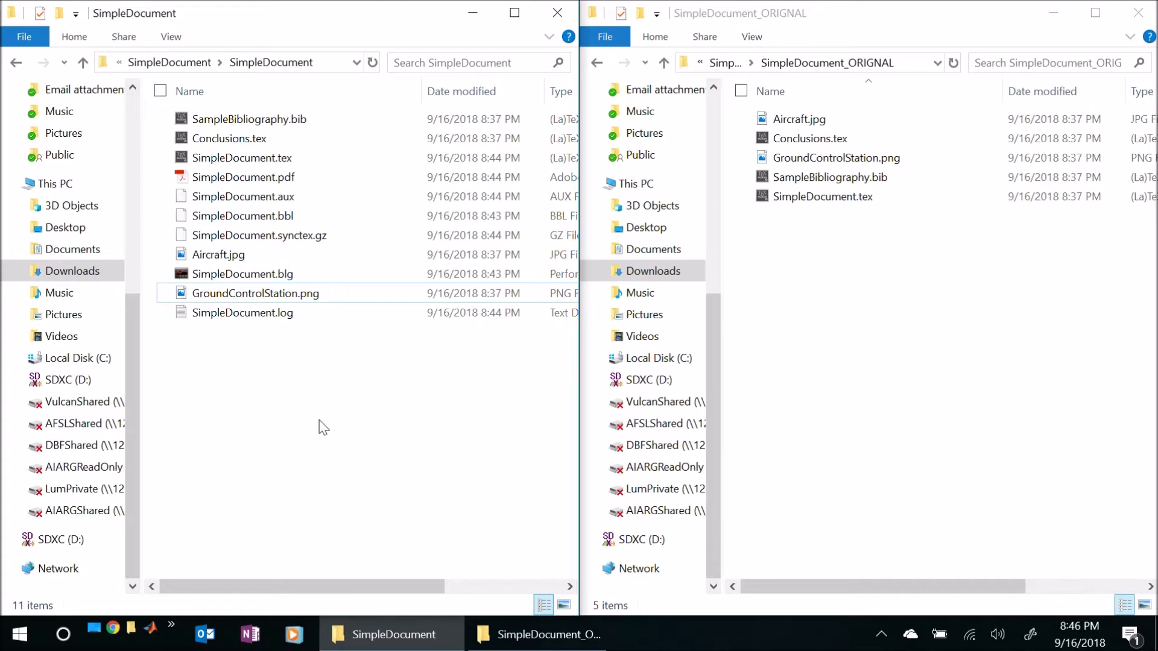
- Open MiKTeX Console from the MiKTeX 2.9 program group and restart it as administrator
click(21, 636)
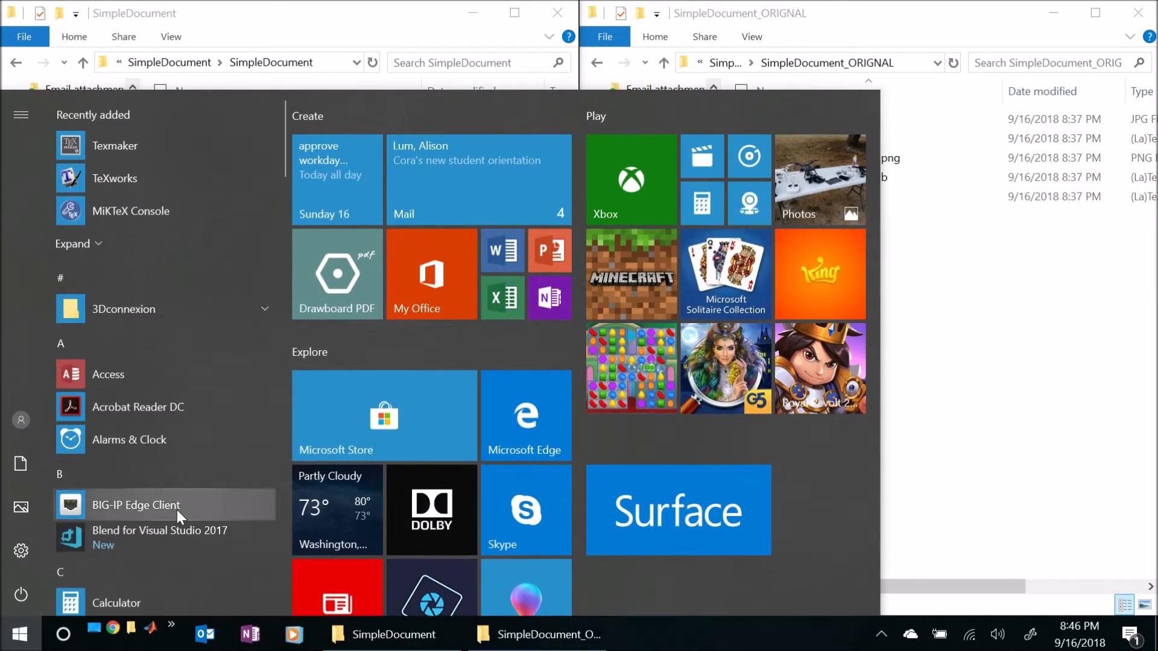
scroll(155, 299, down, 10)
scroll(156, 328, down, 3)
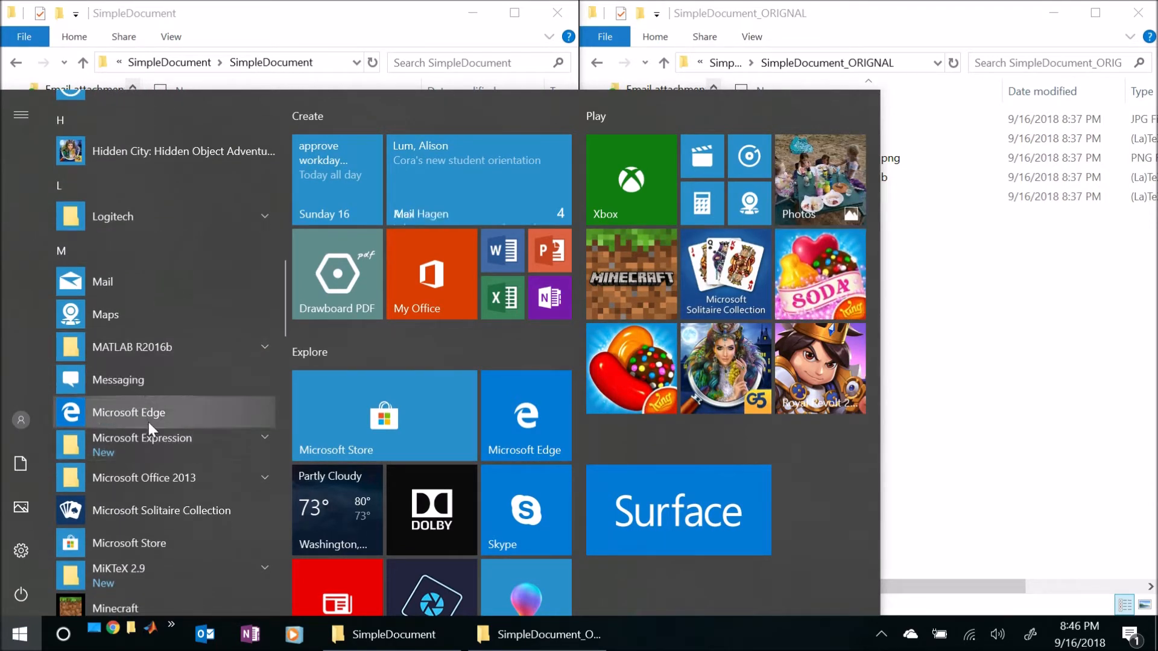
scroll(148, 428, down, 3)
click(147, 418)
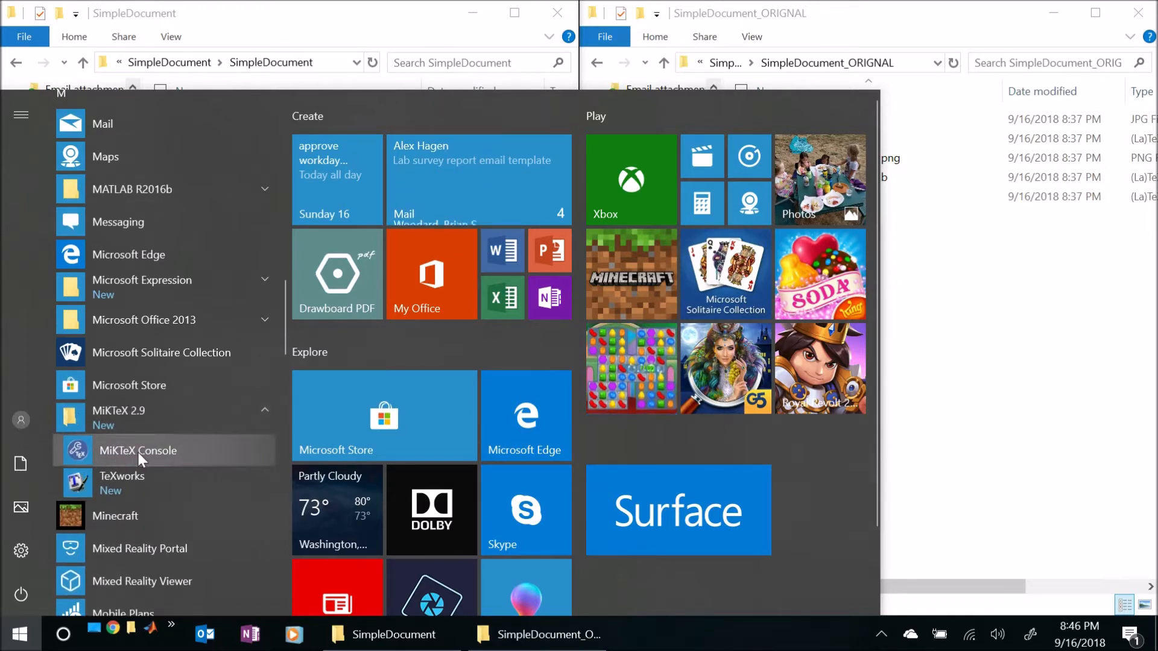
click(138, 453)
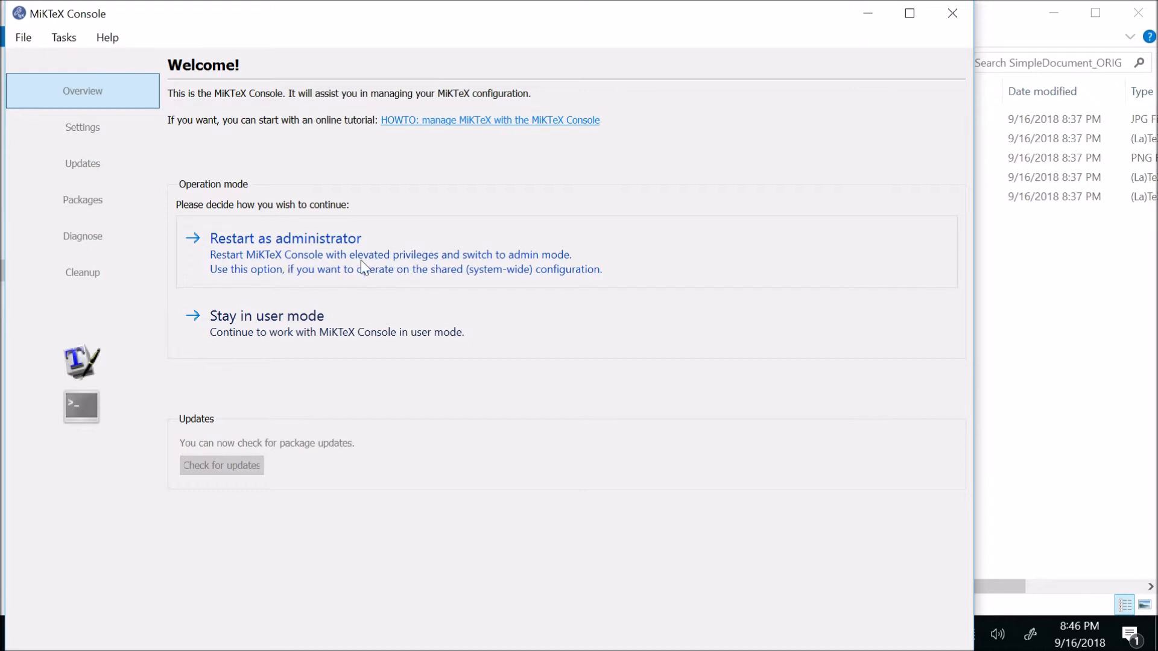
click(297, 265)
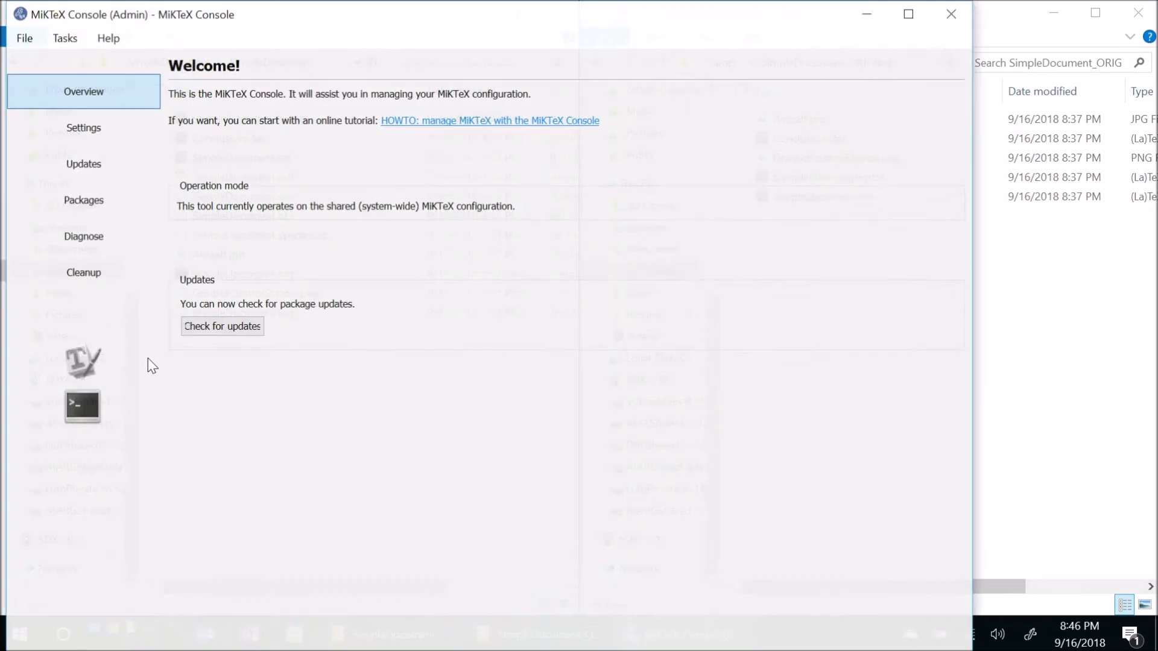
- Browse MiKTeX Console's package list to find the aiaa package and check its installation date
click(83, 205)
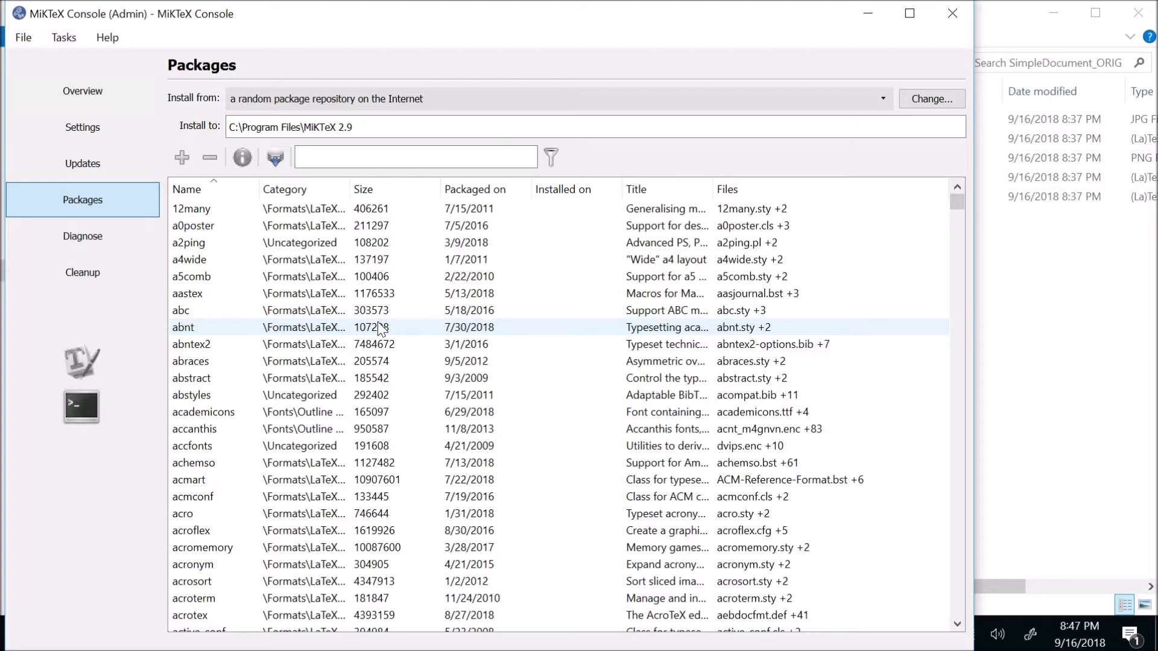
scroll(676, 242, down, 1)
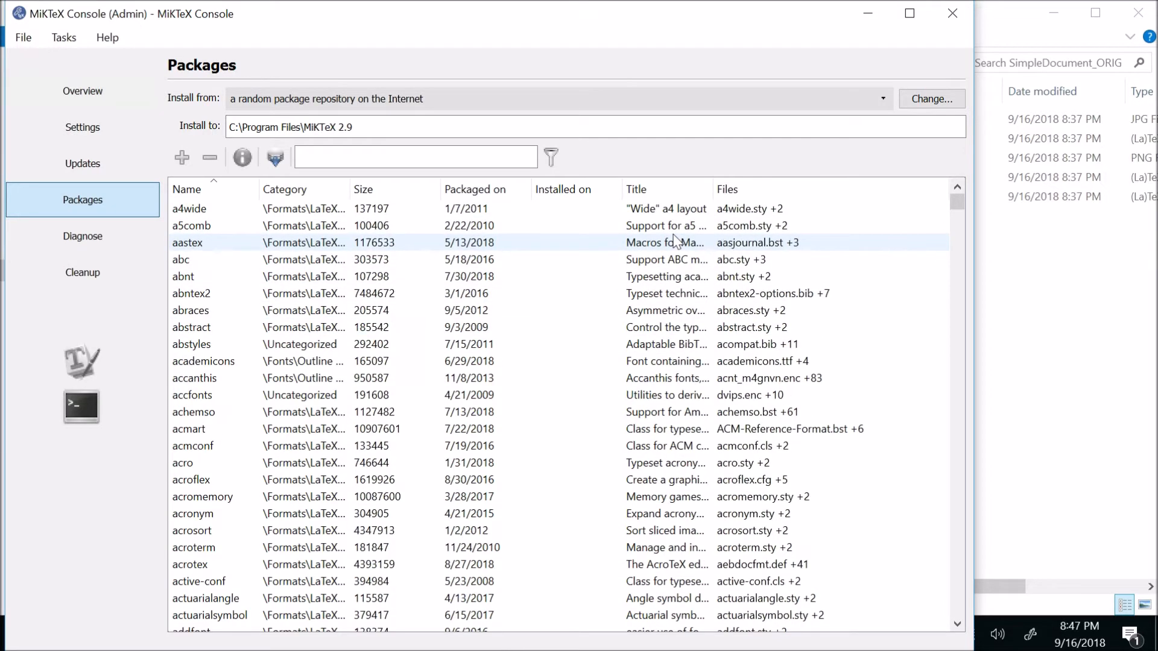
scroll(676, 241, down, 1)
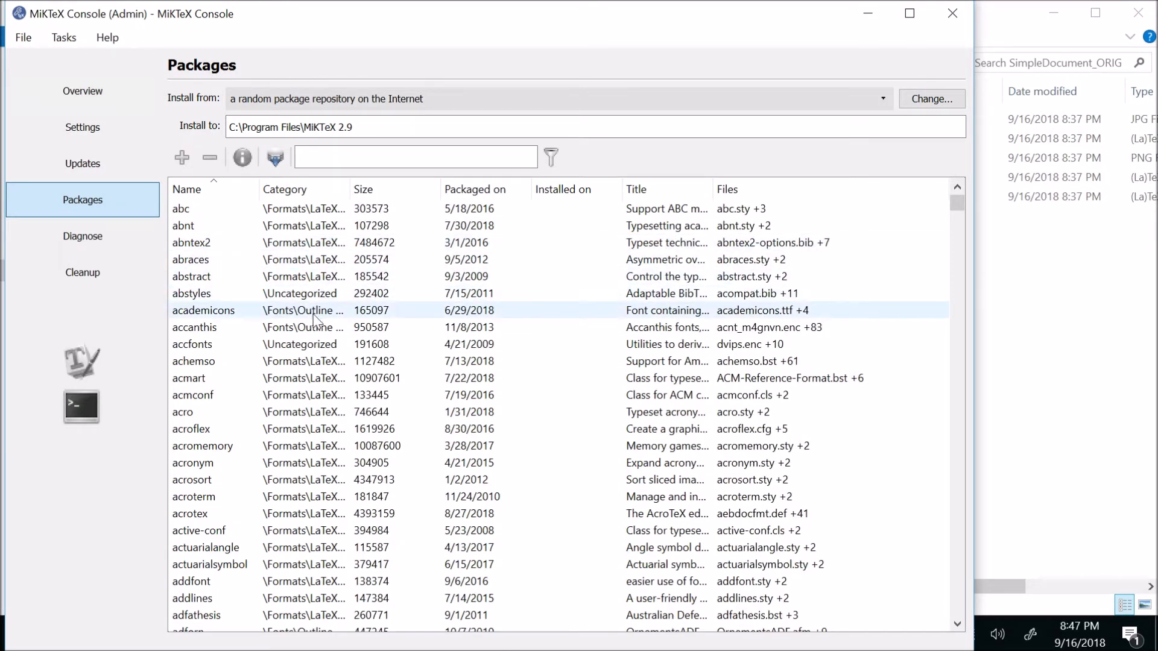
scroll(314, 323, down, 8)
scroll(318, 401, down, 3)
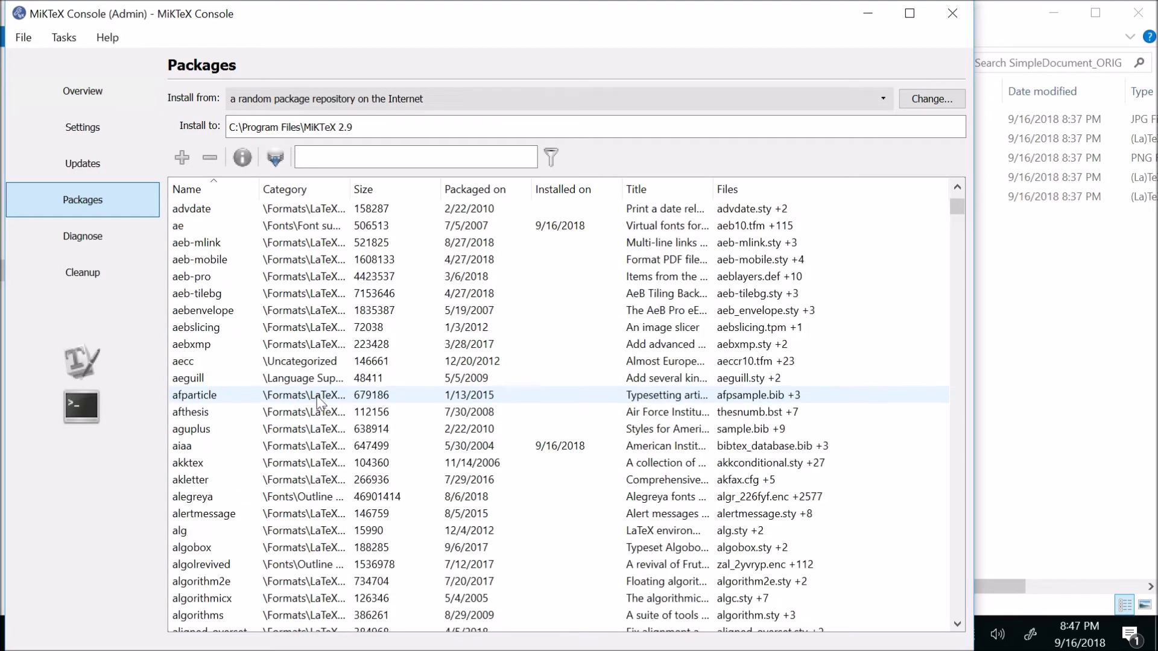
scroll(317, 403, down, 2)
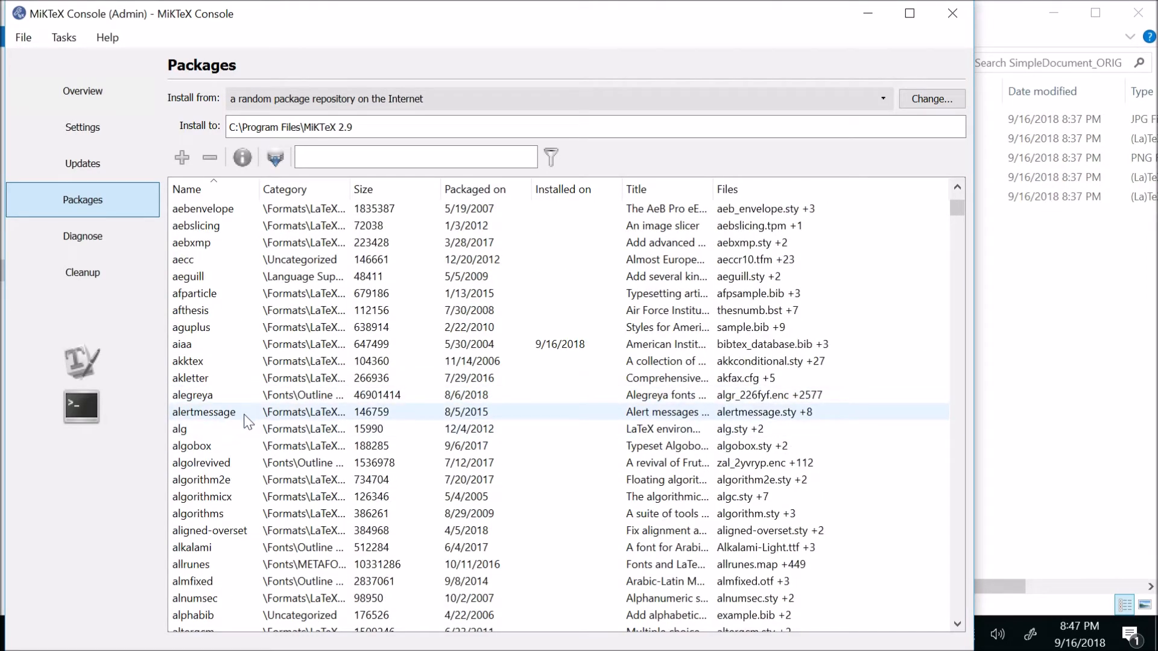
scroll(246, 421, down, 2)
scroll(246, 421, down, 2)
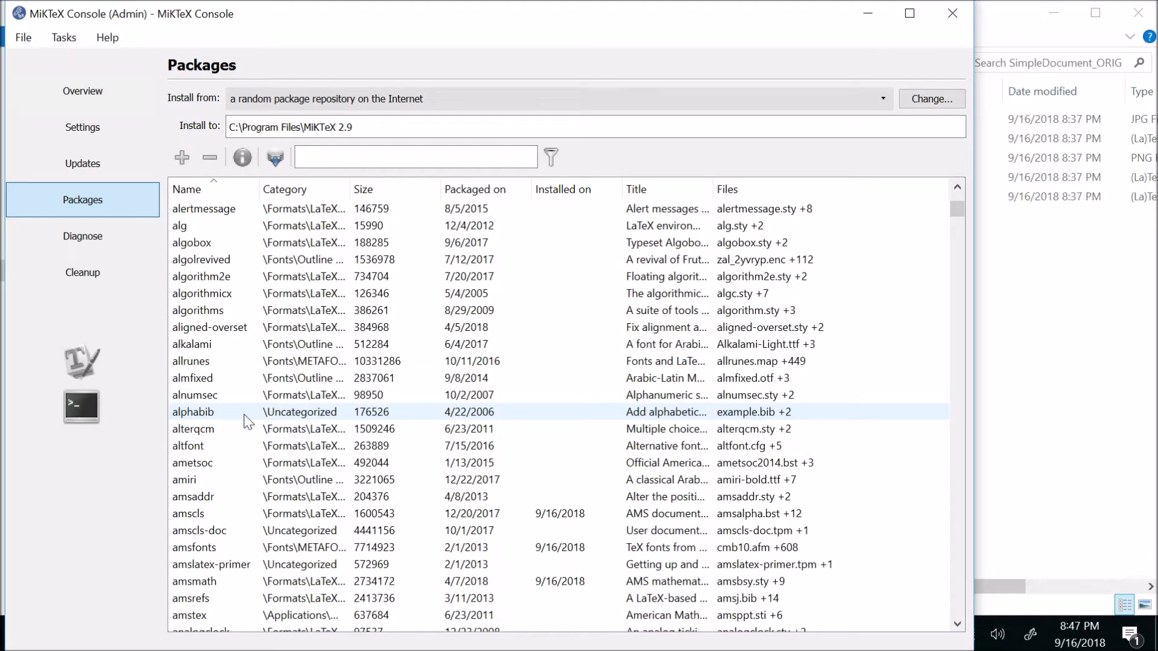
scroll(247, 420, up, 3)
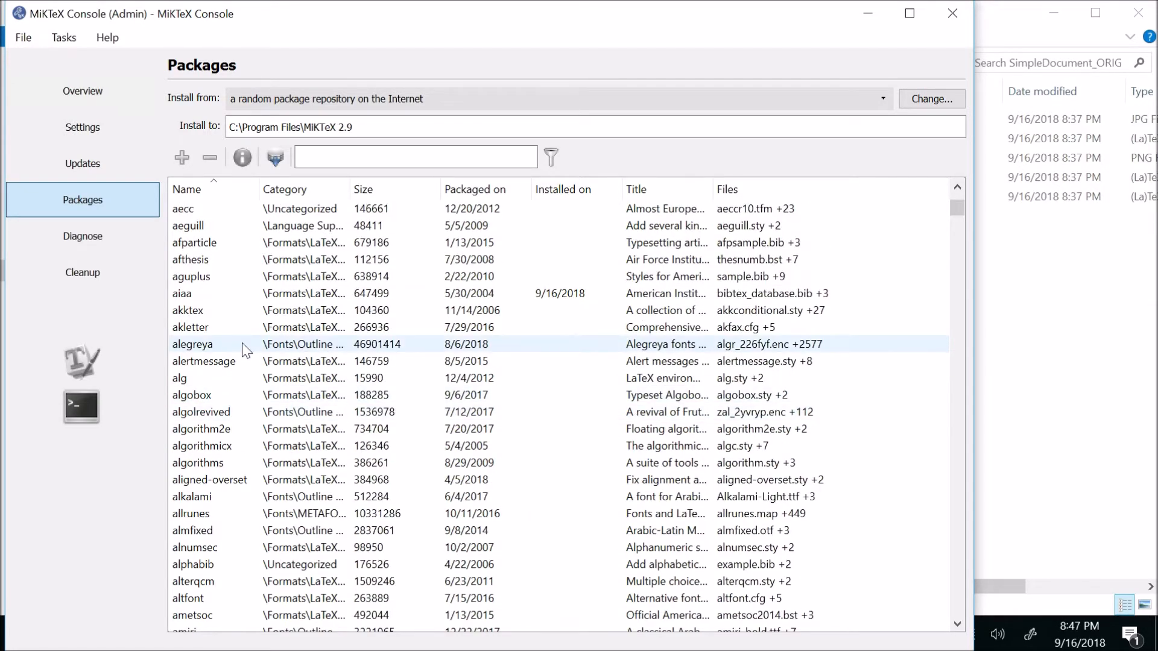
click(211, 293)
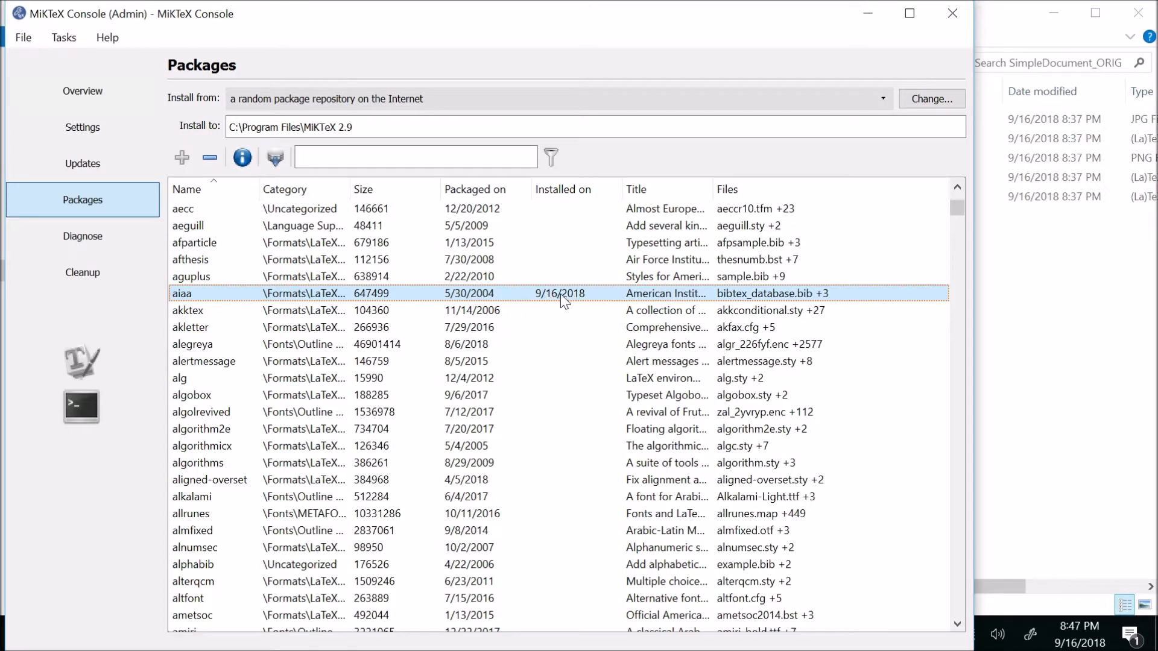
- Find the mptopdf package to check its installation date, and browse on to the packages starting with r
drag(958, 207, 962, 444)
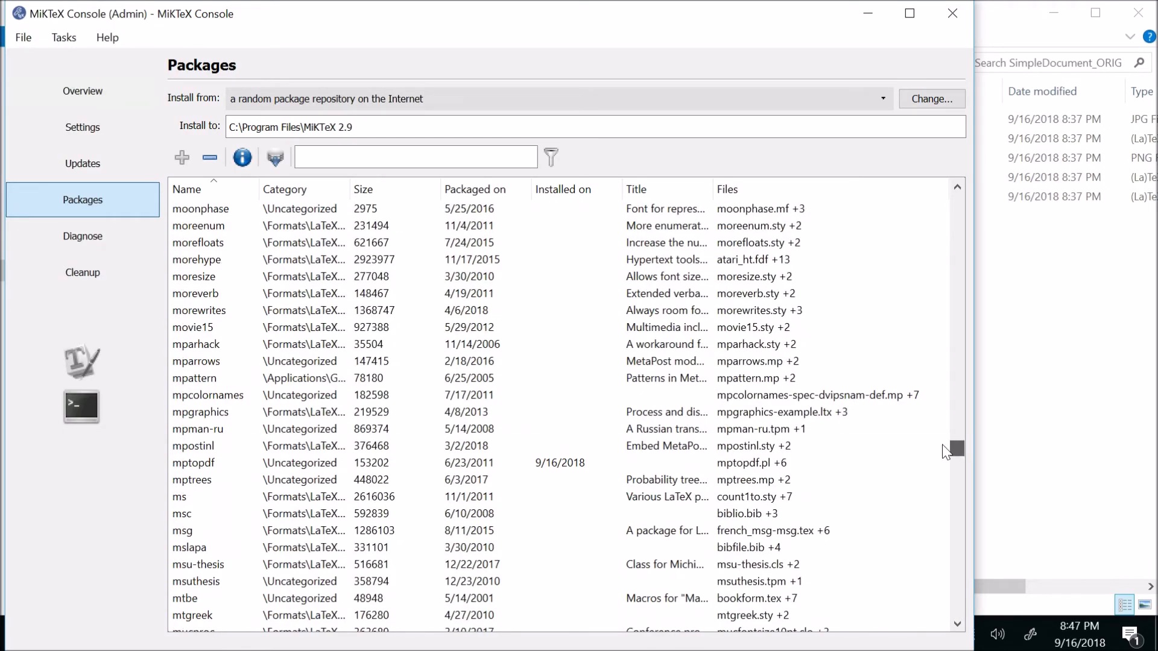
click(223, 464)
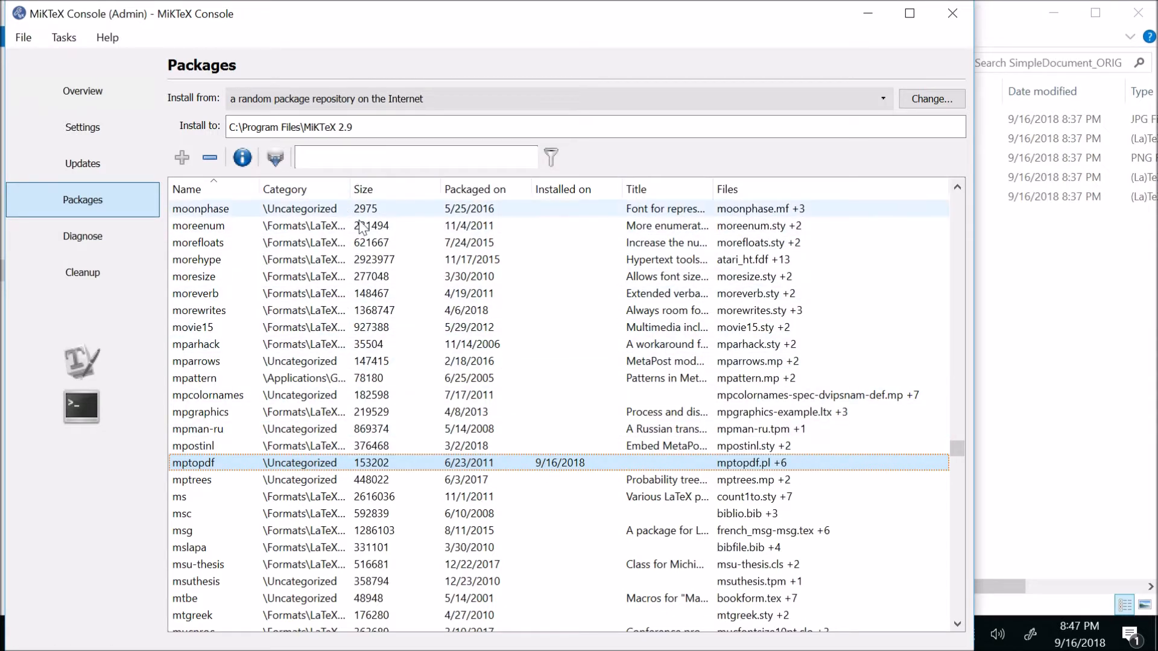
drag(957, 447, 963, 517)
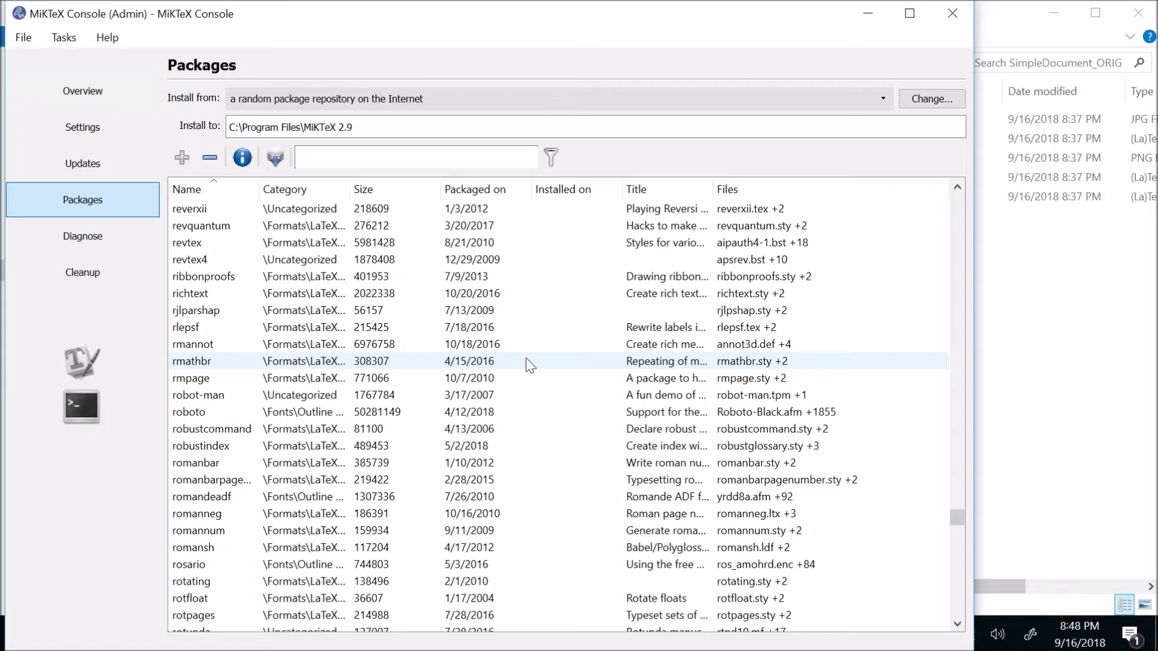
- Close MiKTeX Console and both File Explorer windows
click(951, 12)
click(878, 371)
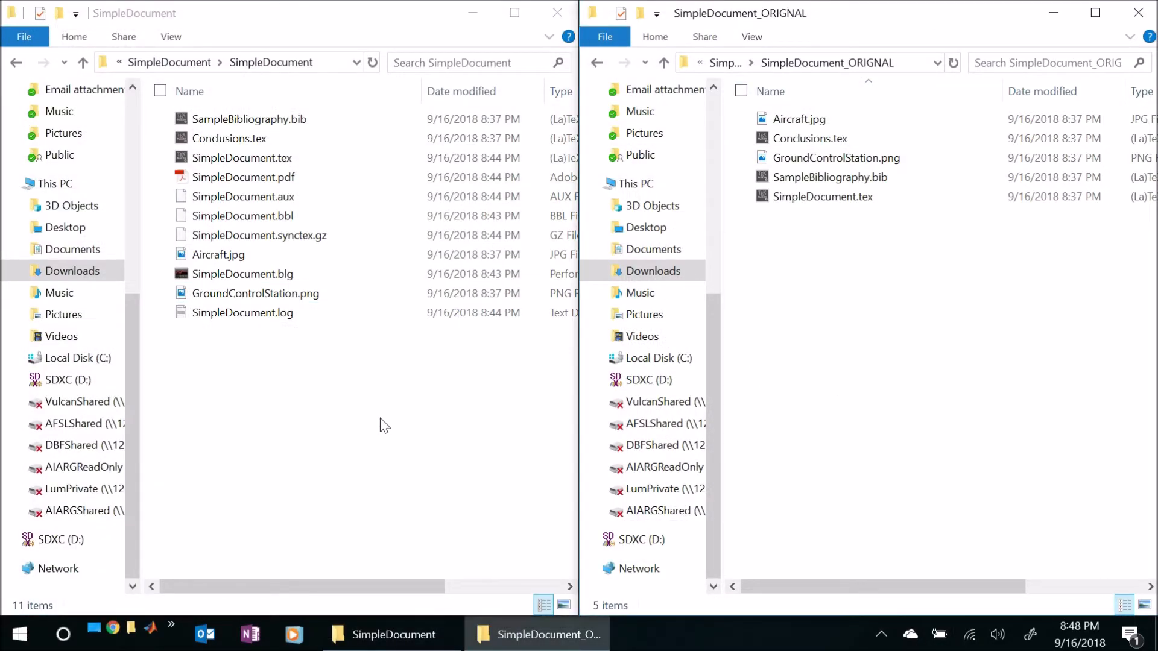
click(1138, 12)
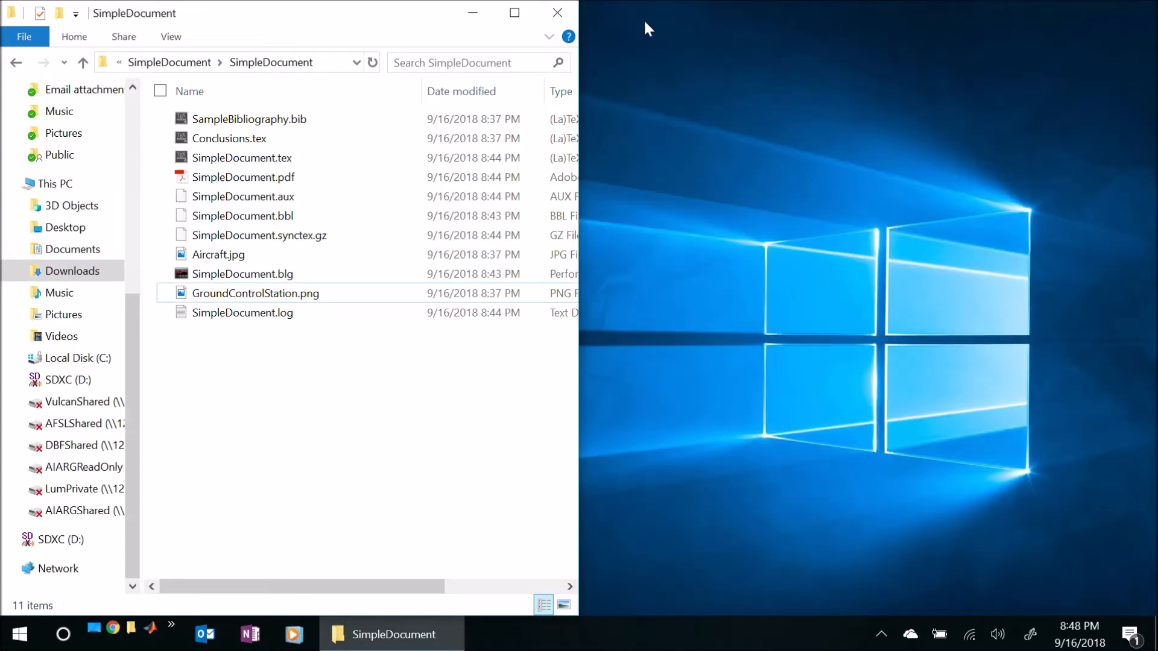
click(563, 12)
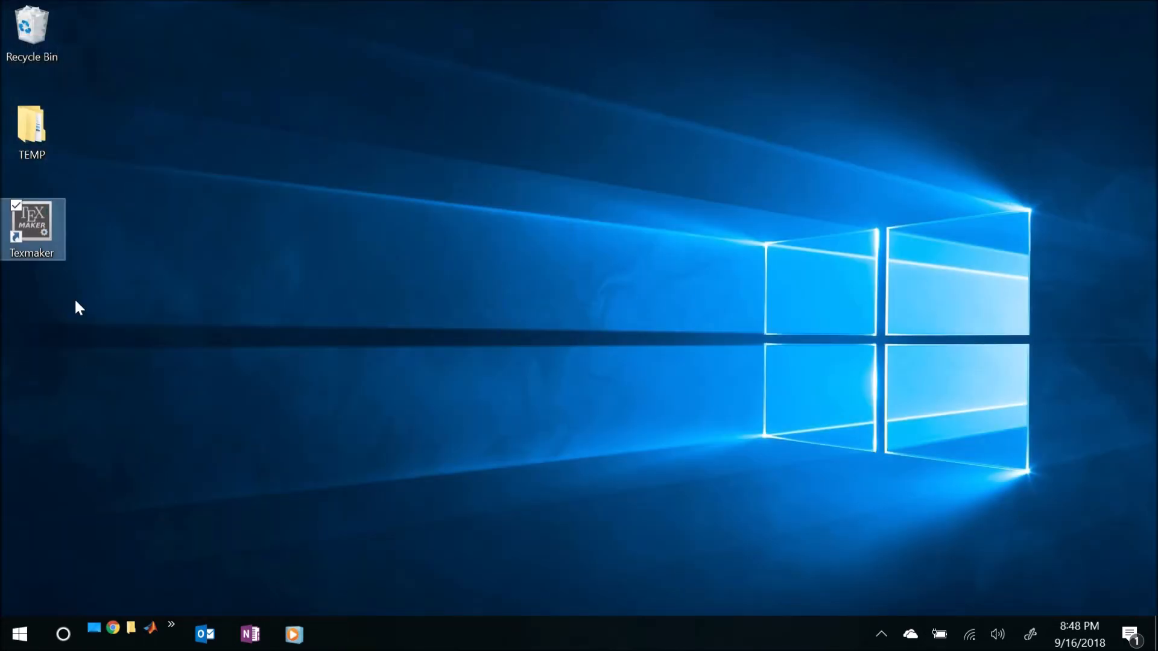
- Launch Texmaker, widen its editor area, and open SimpleDocument.tex from the inner SimpleDocument folder in Downloads
double_click(30, 218)
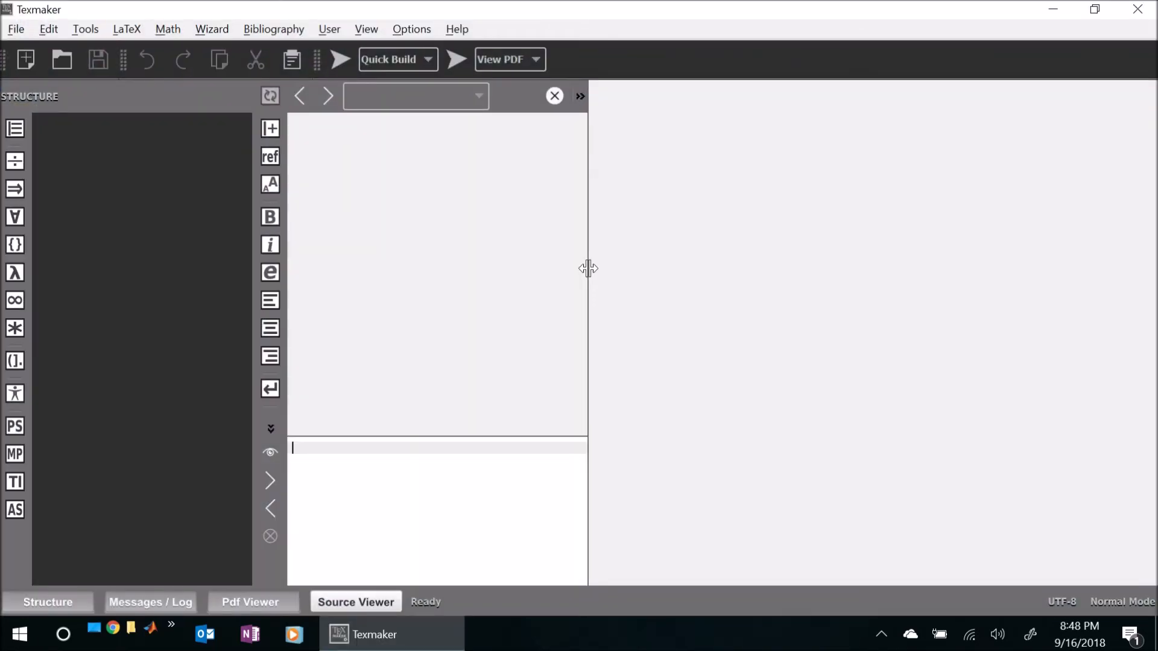
drag(591, 269, 700, 276)
click(131, 627)
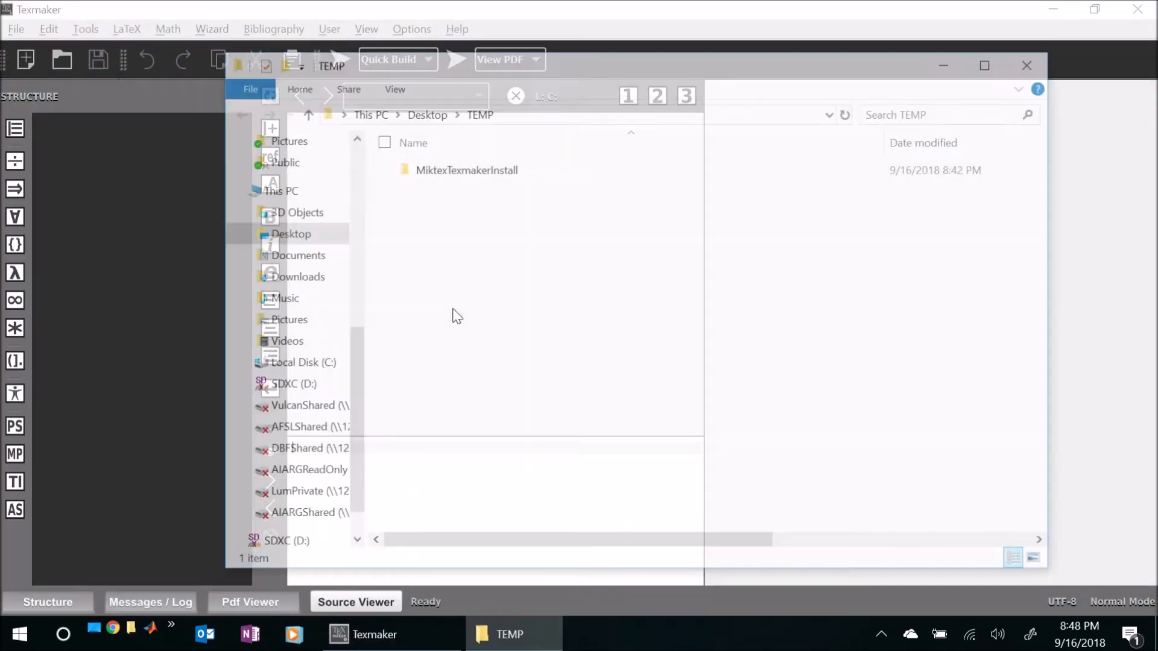
click(297, 278)
double_click(441, 172)
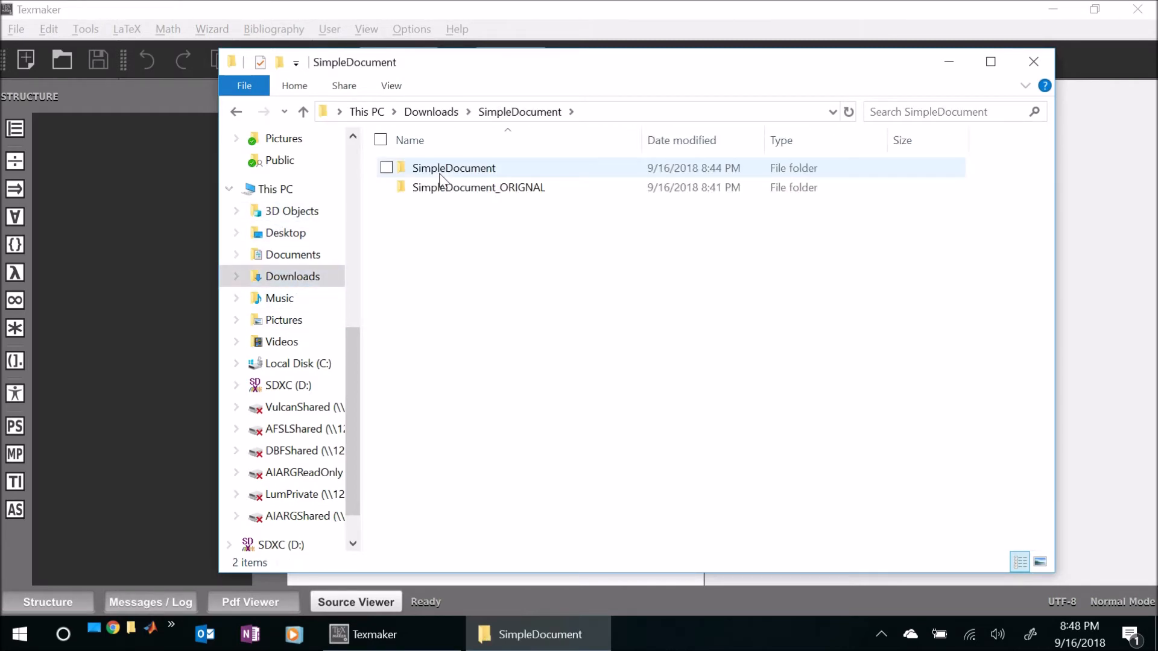
double_click(442, 172)
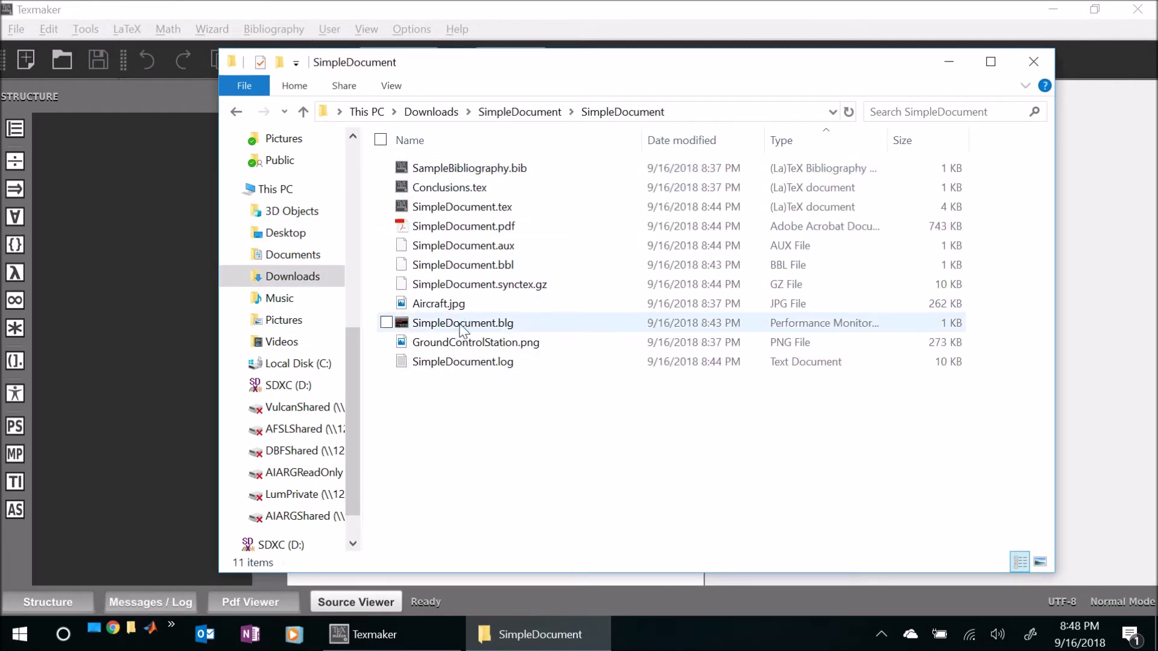
double_click(462, 207)
click(111, 306)
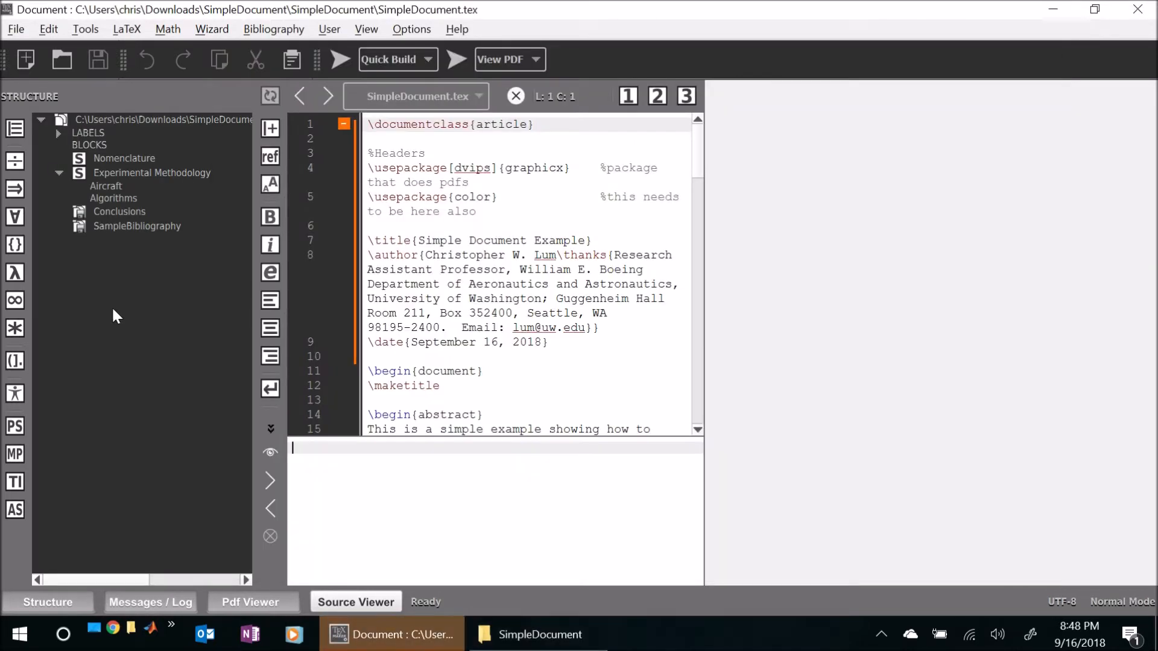
- Widen the source editor to about two thirds of the window and run Quick Build on SimpleDocument.tex
drag(703, 323, 753, 322)
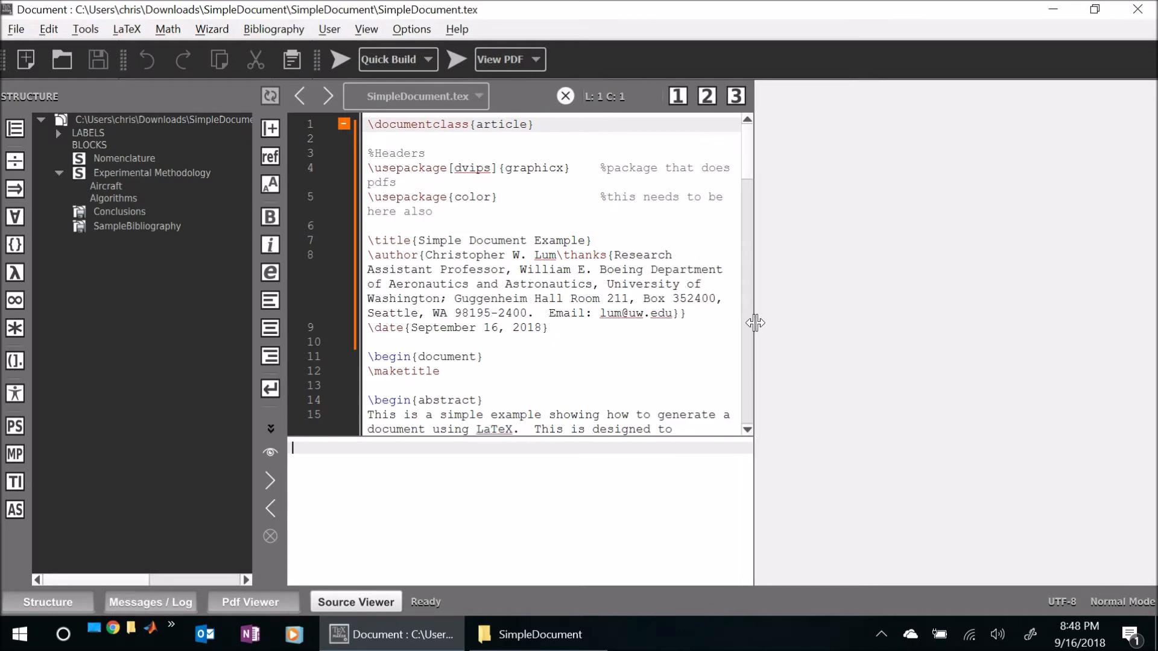
click(563, 328)
click(485, 344)
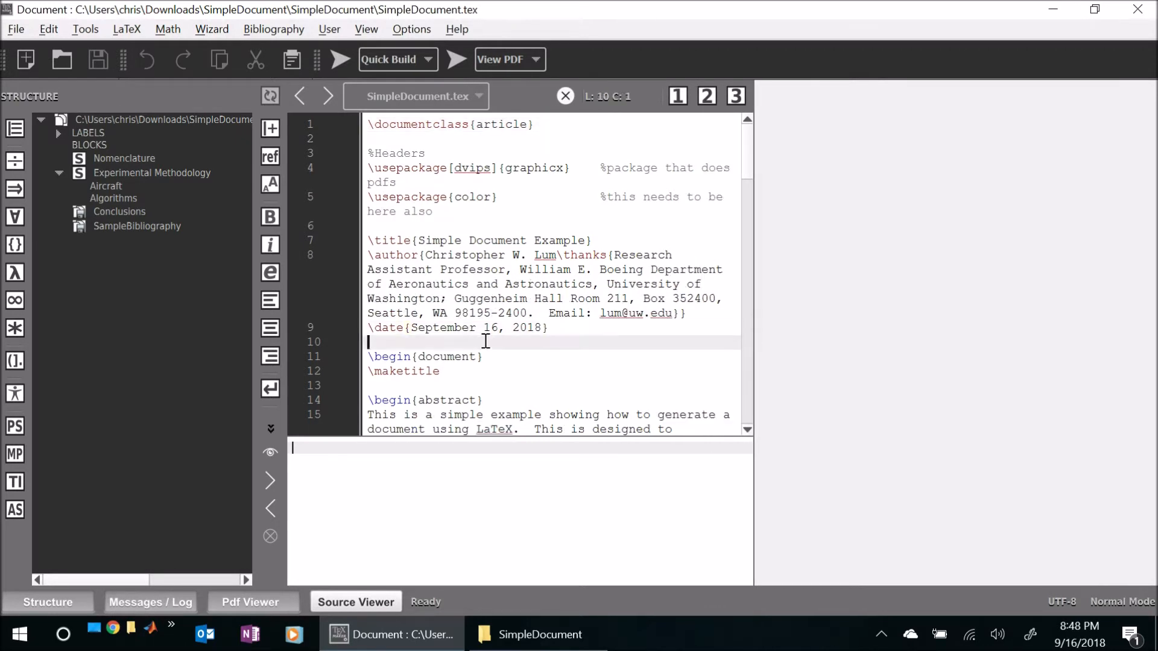
click(85, 29)
click(96, 48)
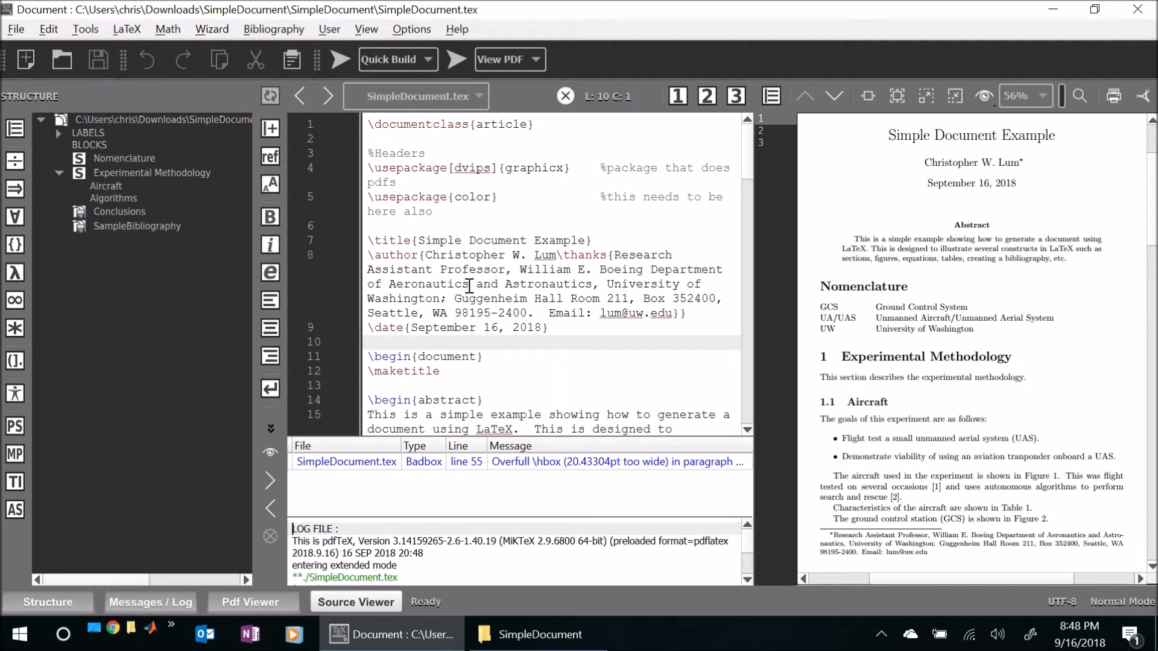
- Examine the \documentclass{article} declaration and the header lines in SimpleDocument.tex
click(369, 123)
drag(369, 123, 591, 120)
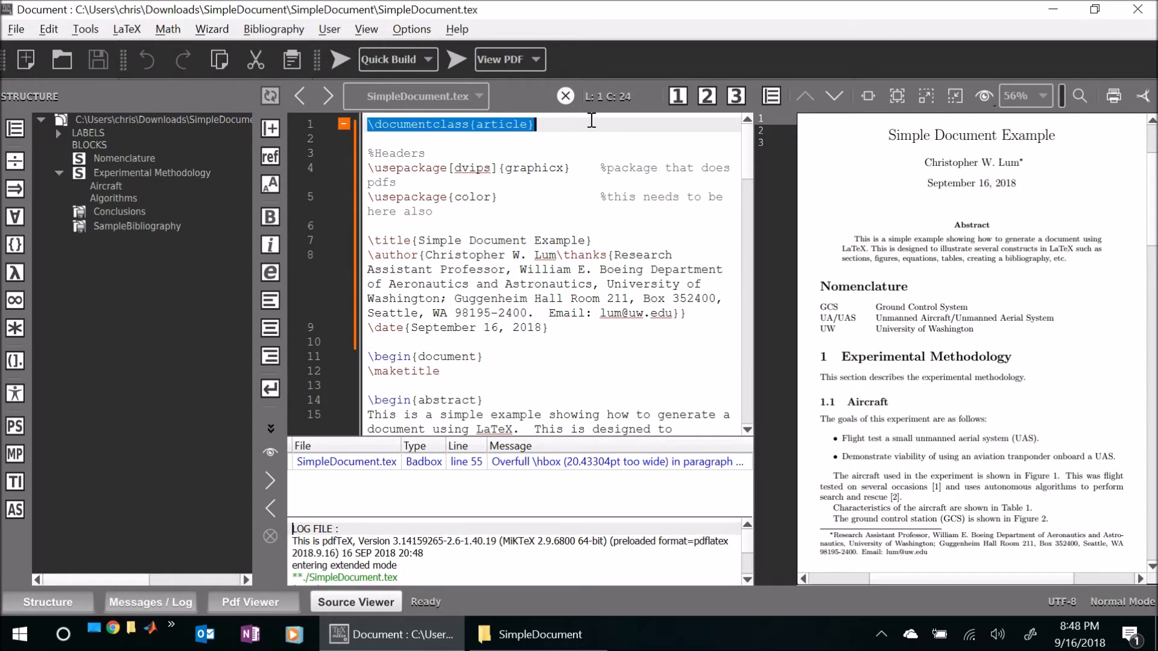
click(556, 224)
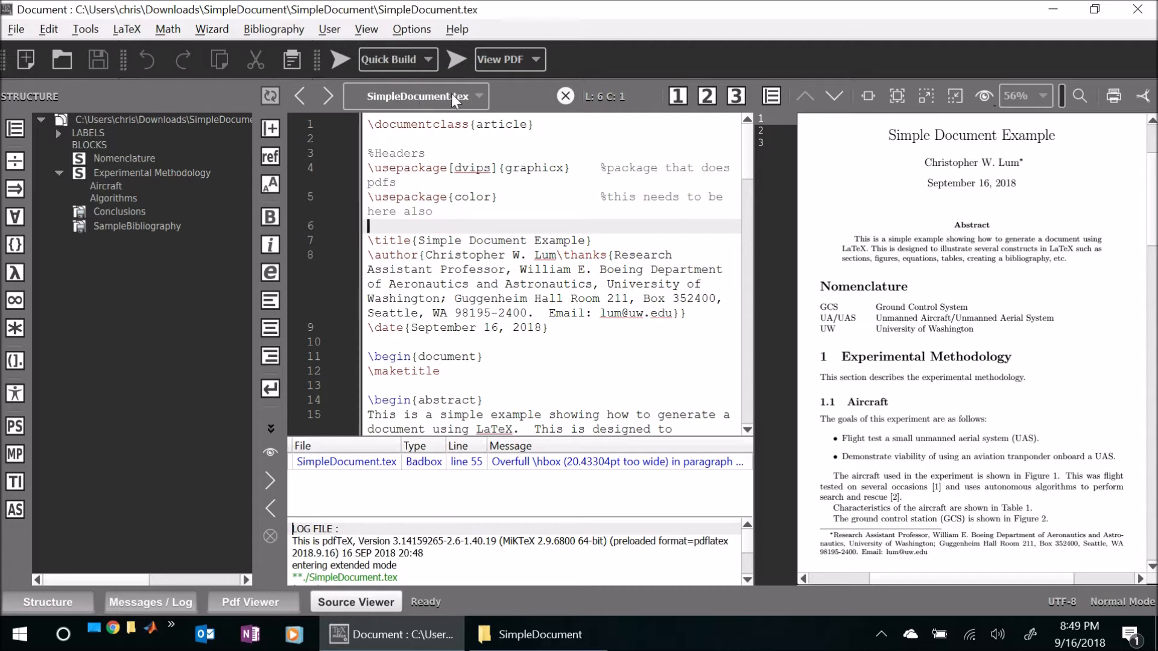
click(473, 254)
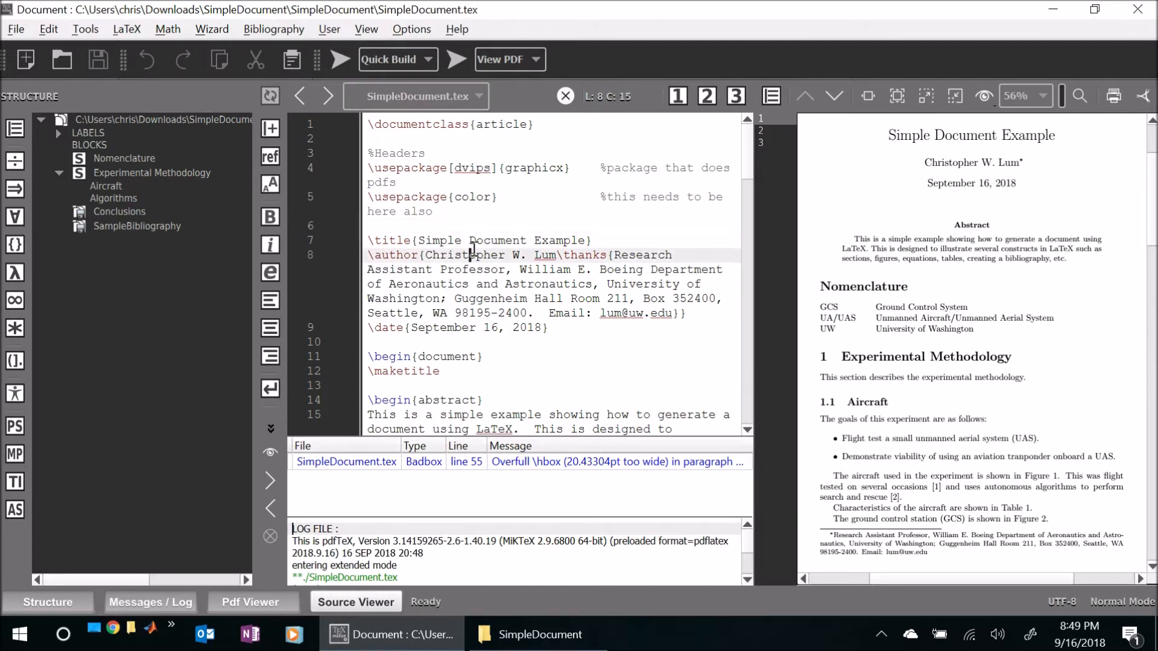
- Open Conclusions.tex from the SimpleDocument folder in File Explorer and highlight its opening sentence in Texmaker
click(531, 635)
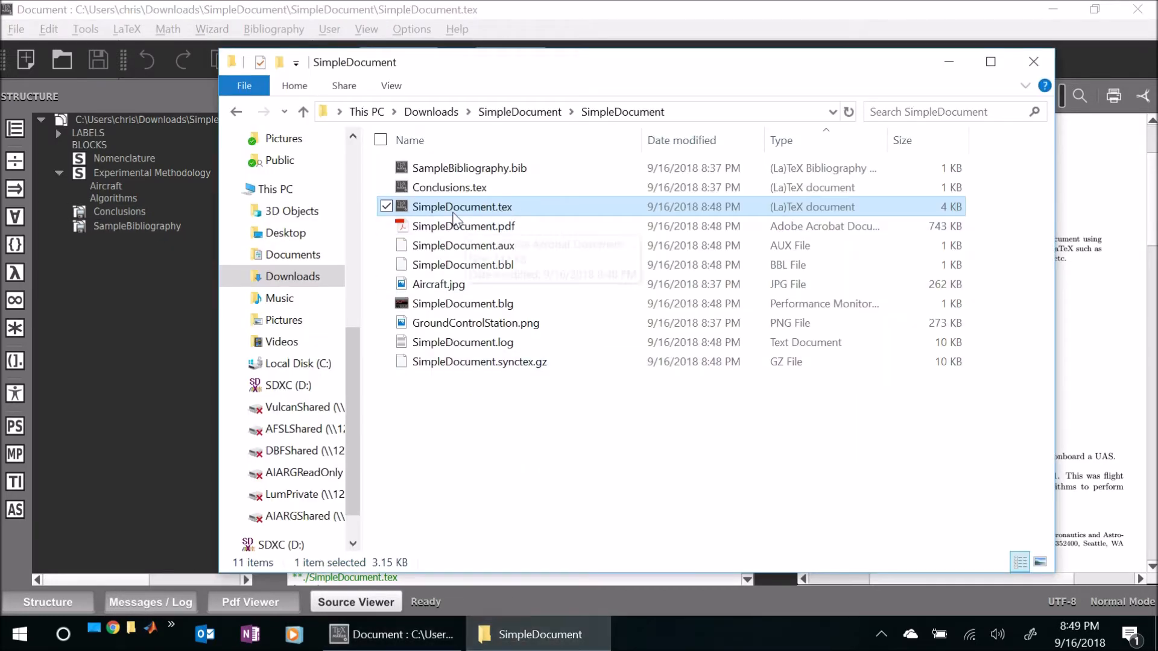
double_click(451, 189)
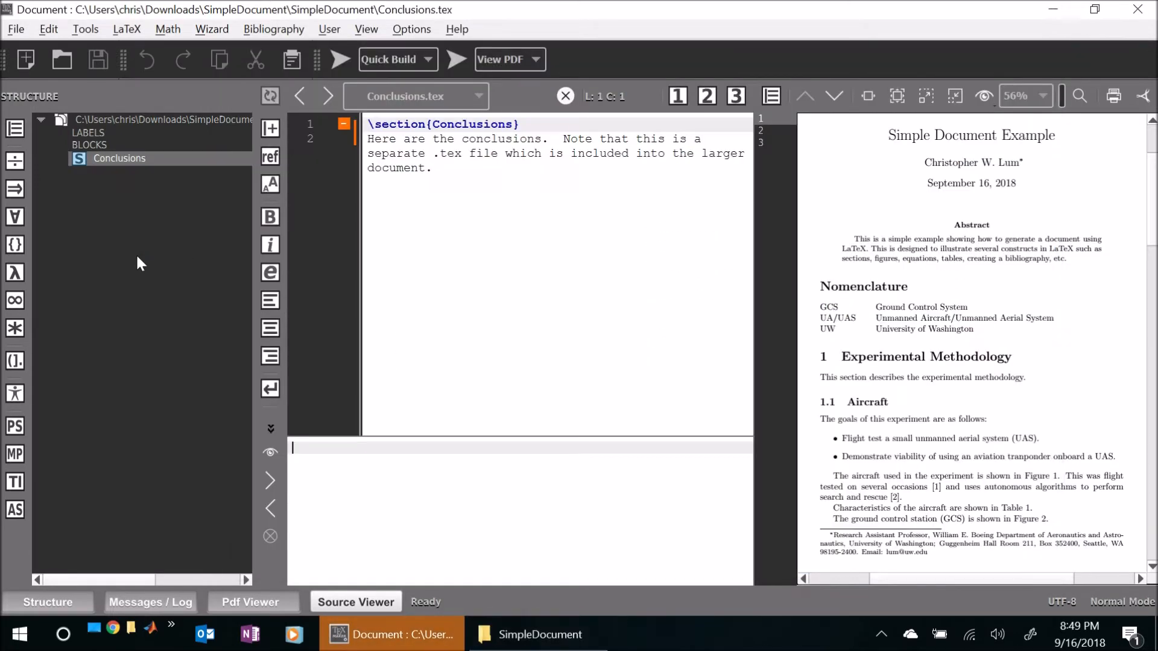
click(383, 139)
drag(382, 139, 558, 140)
- Add a new paragraph "Here are some more conclusions that I am adding." below the existing text in Conclusions.tex
click(473, 179)
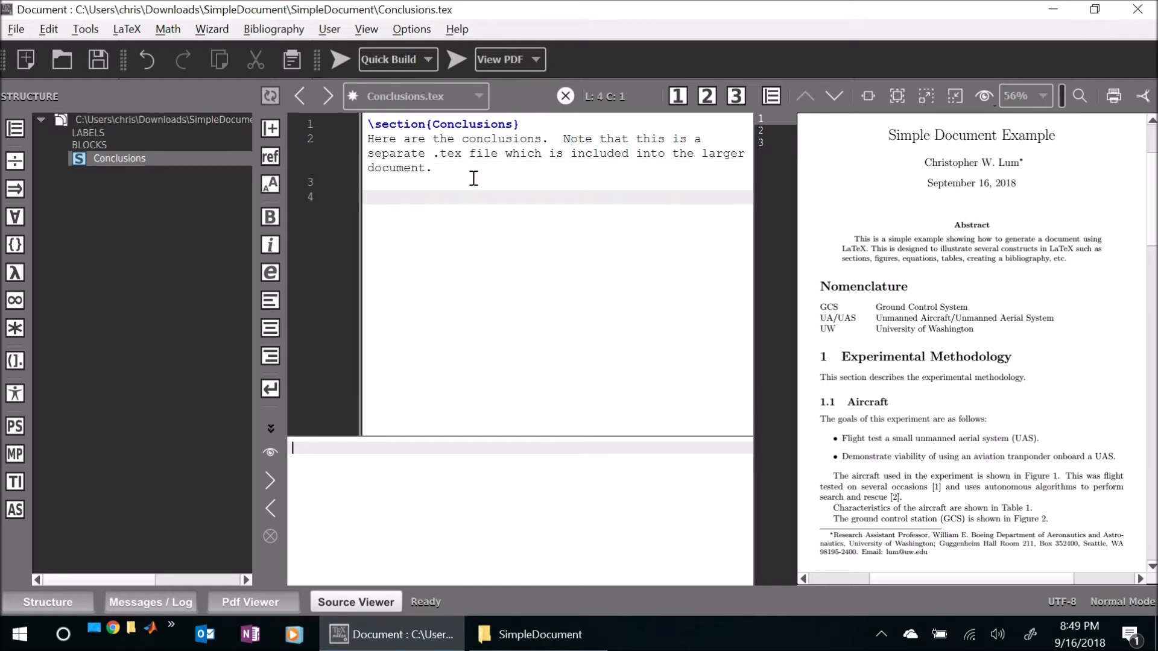
text(Here are some more conclusions t)
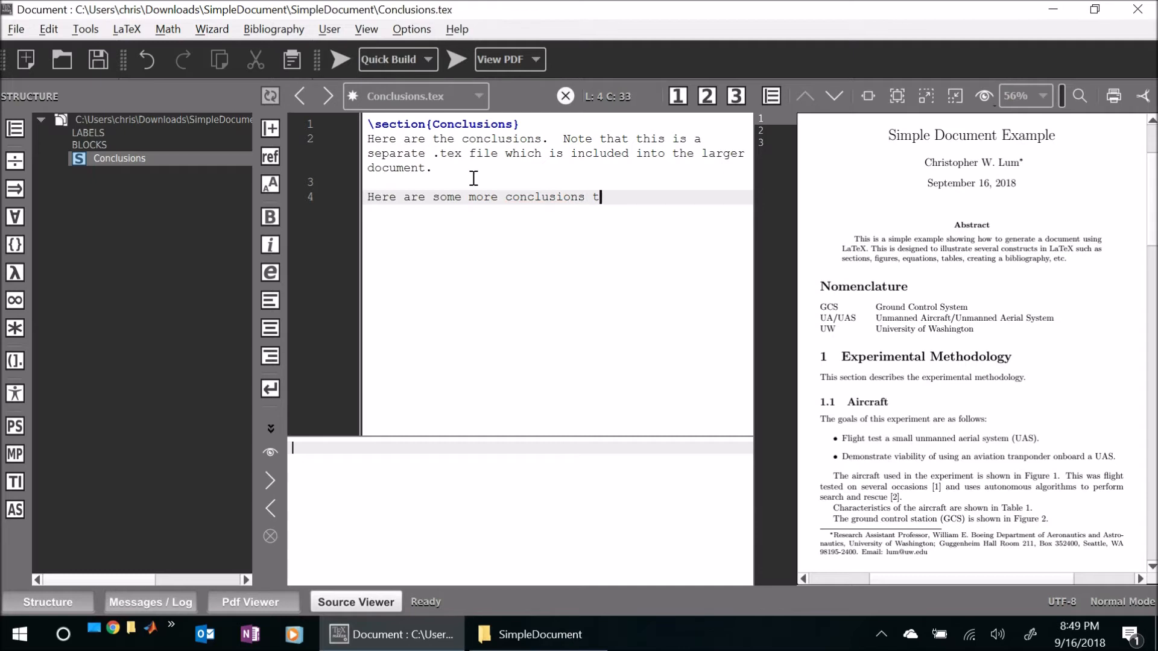
text(hat I am adding.)
- Save Conclusions.tex and try to run Quick Build on it as a standalone file
key(ctrl+s)
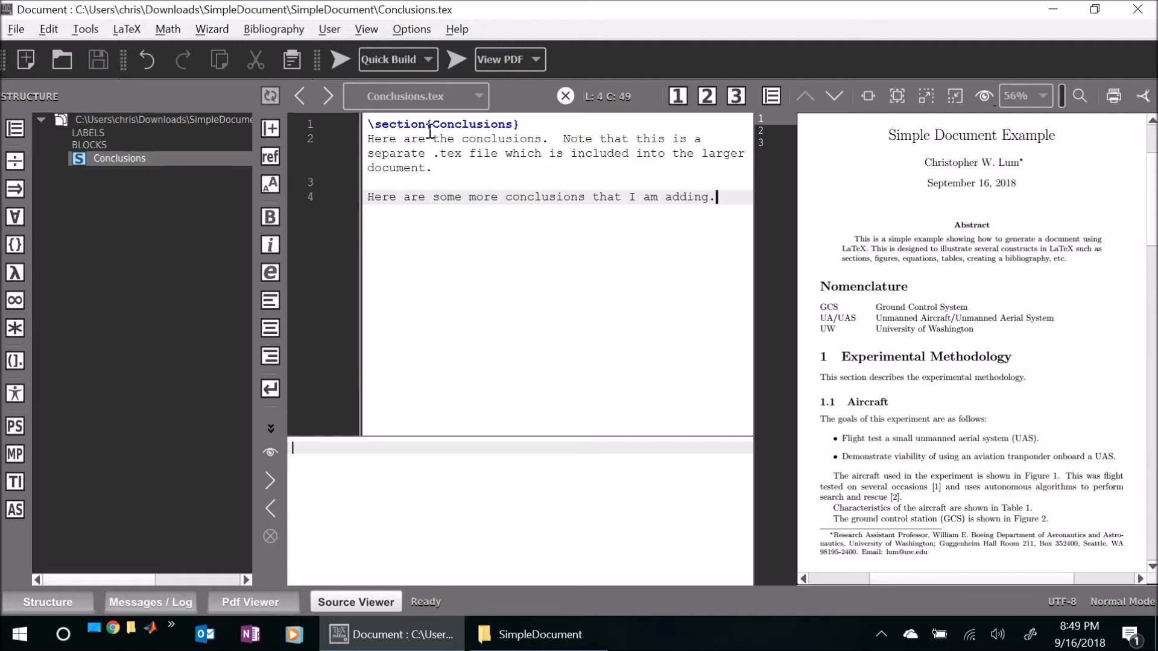
click(85, 29)
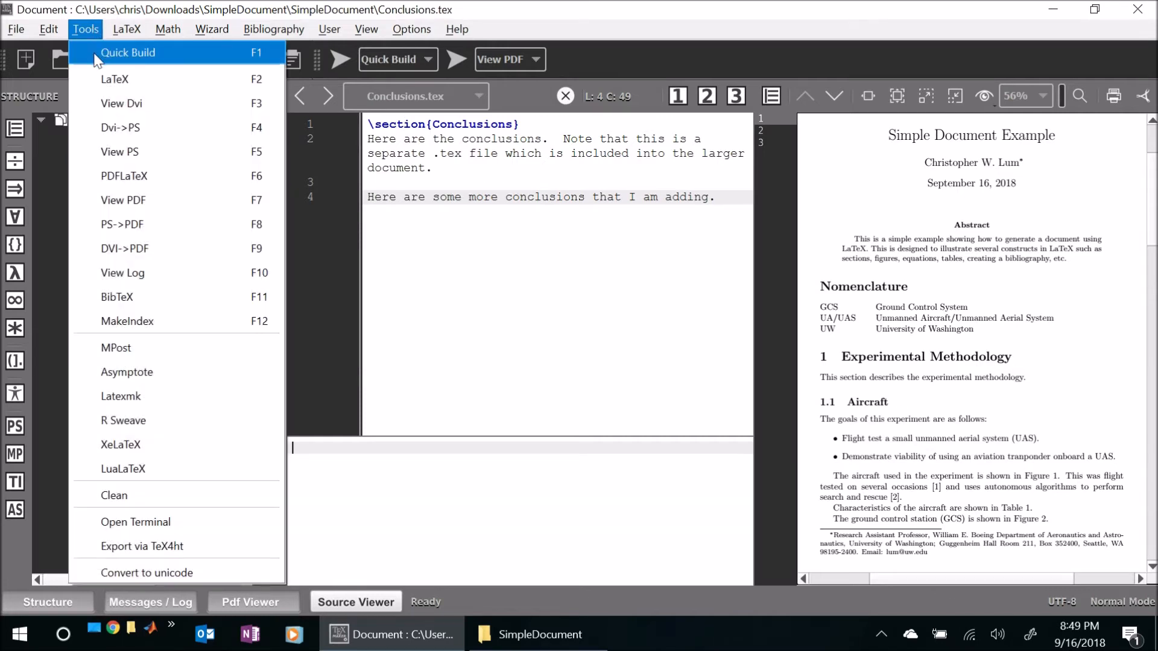
click(97, 56)
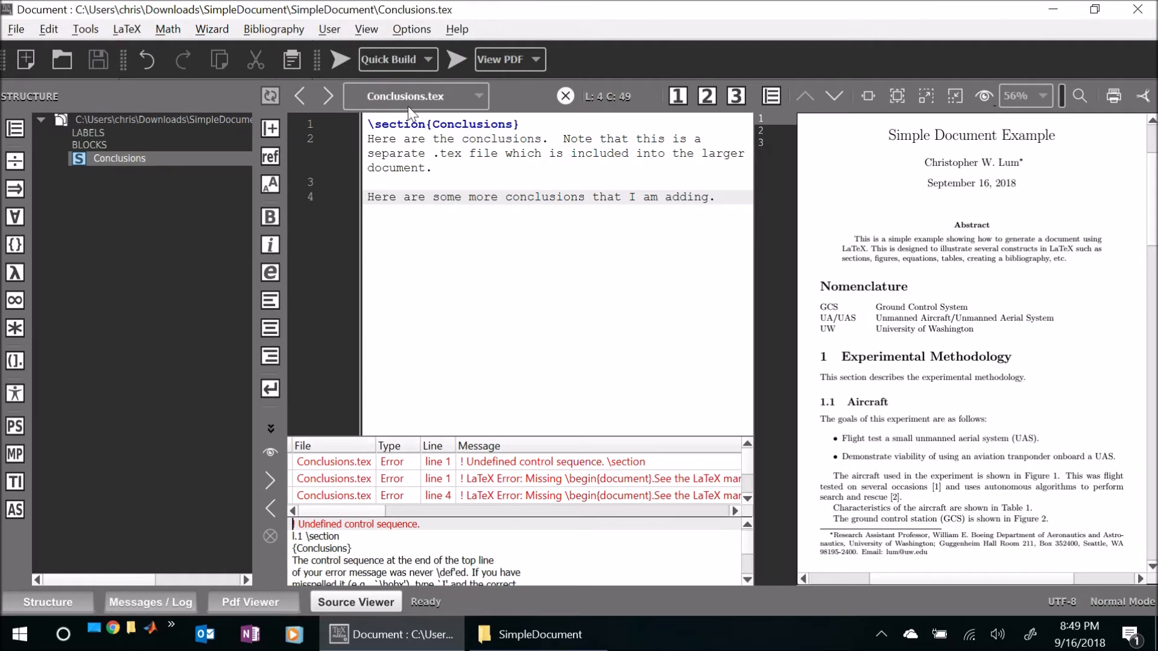
- Switch to SimpleDocument.tex and define it as the master document
click(447, 96)
click(447, 119)
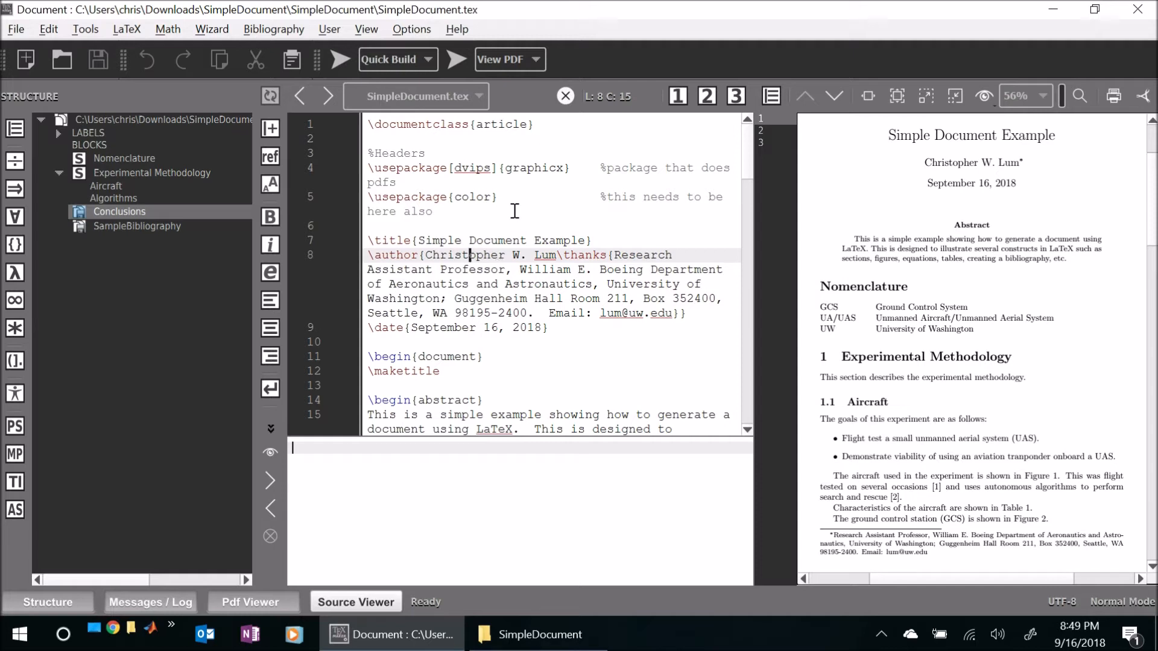
click(411, 30)
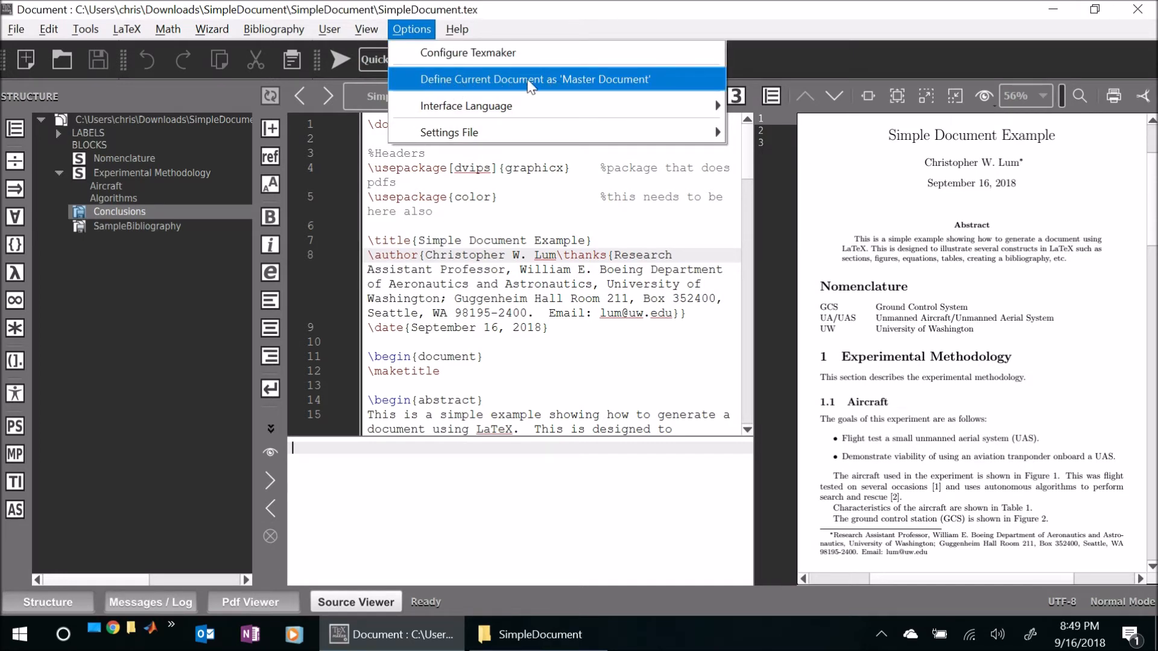
click(664, 84)
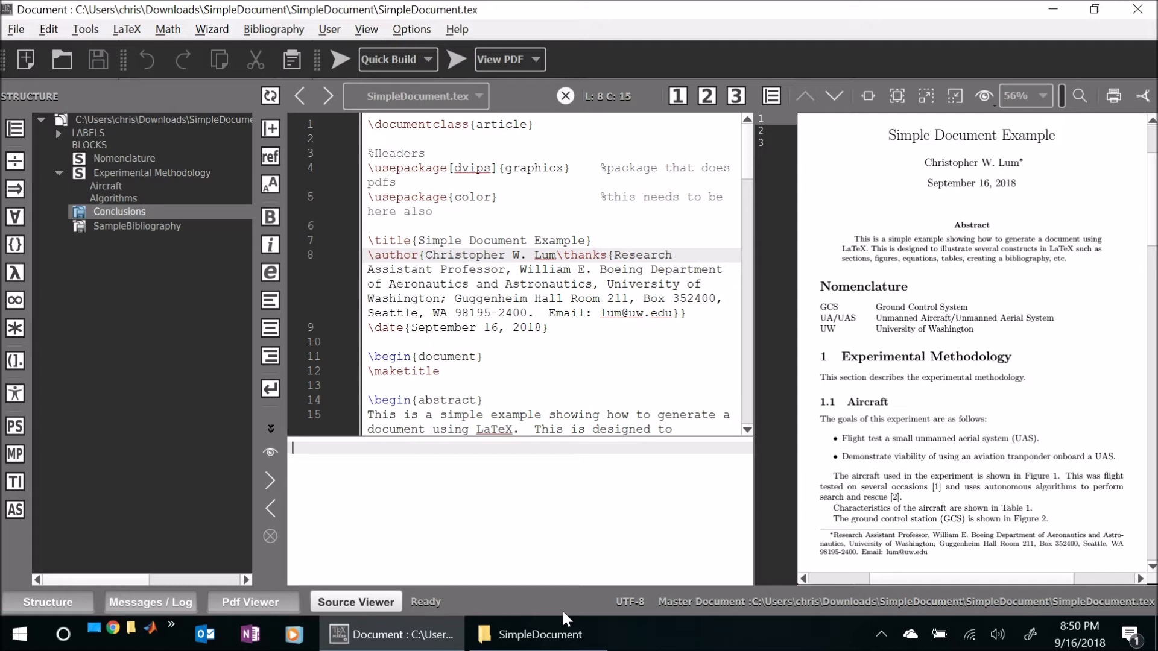
- Return to Conclusions.tex and add another paragraph at the end reading "Add lots of new material and hit quick build from here."
click(475, 98)
click(438, 76)
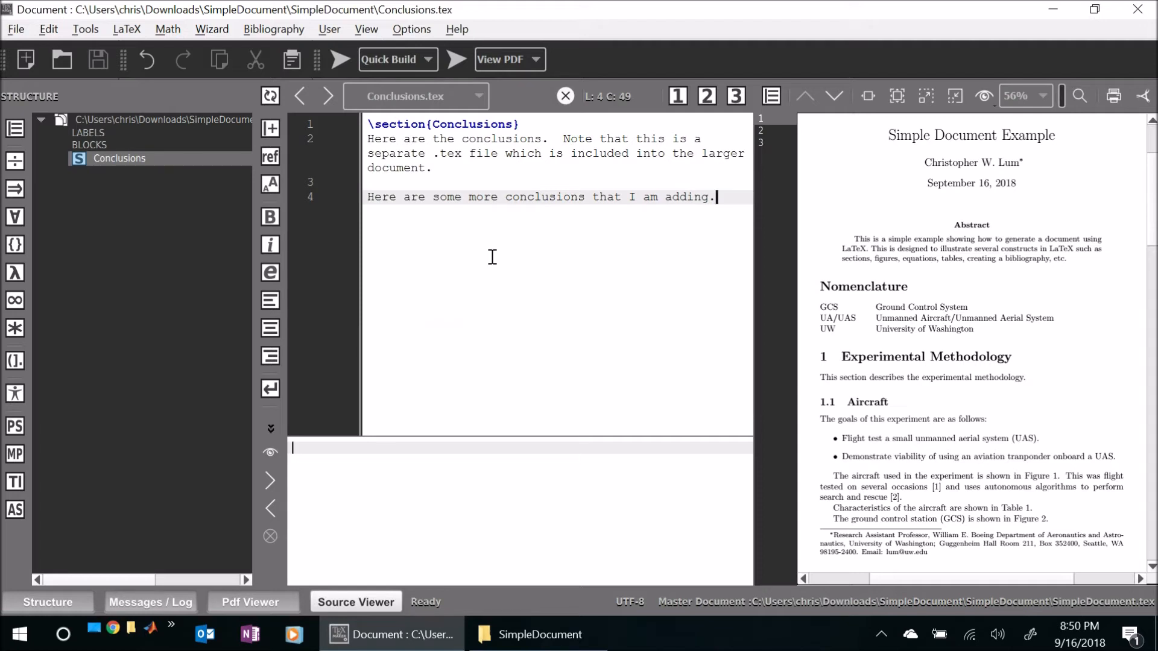
key(Return)
key(Return)
text(Add lots of new material and hit qjui)
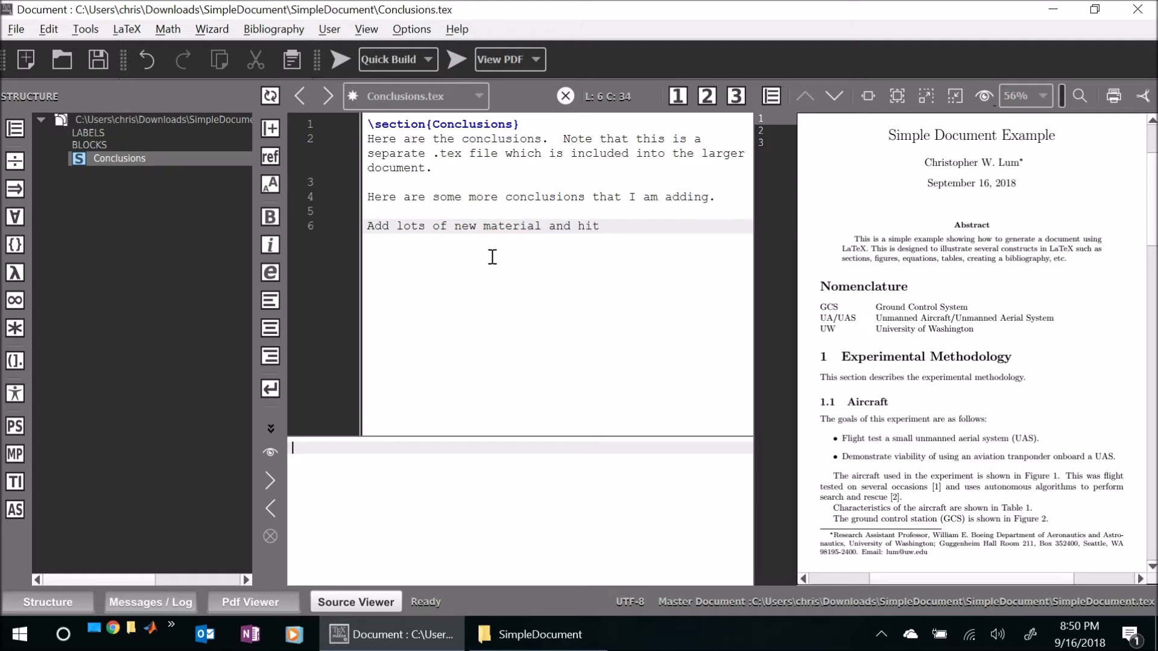
key(BackSpace)
key(BackSpace)
key(BackSpace)
text(uick build from here.)
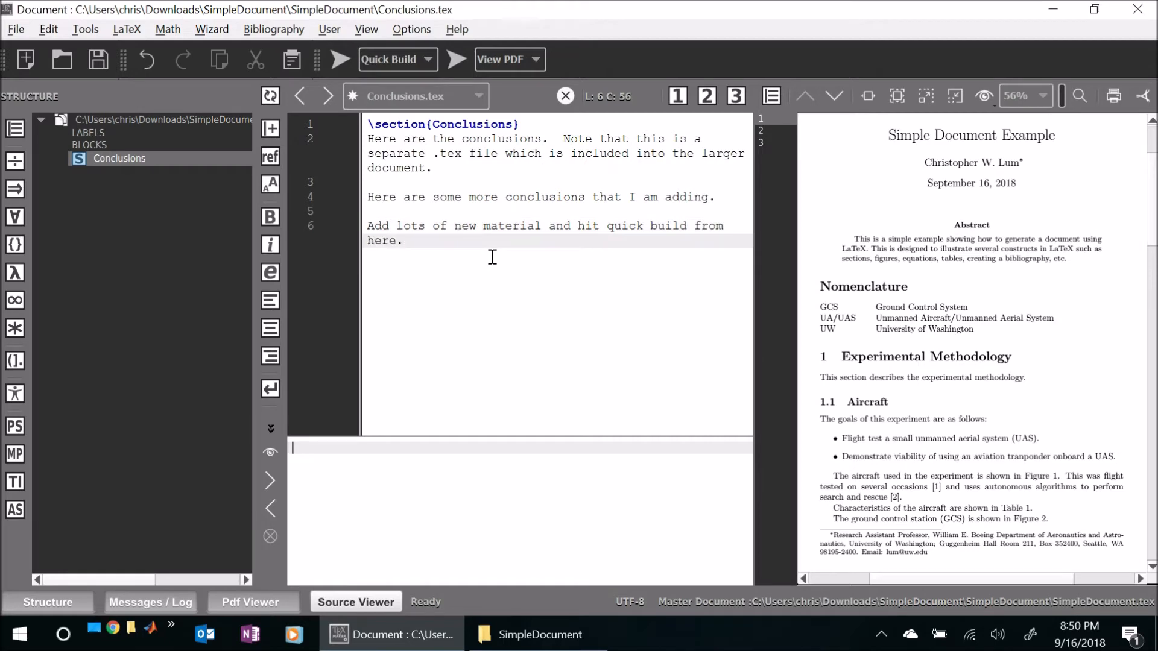
- Run Quick Build from Conclusions.tex to compile the master document
click(85, 30)
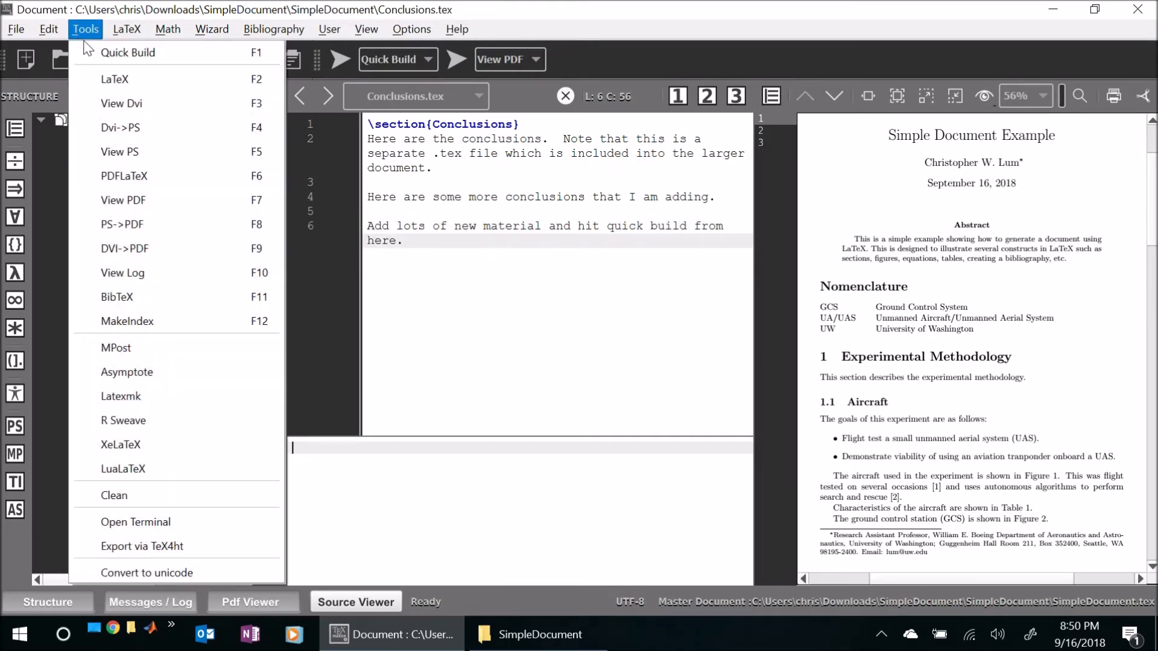
click(91, 48)
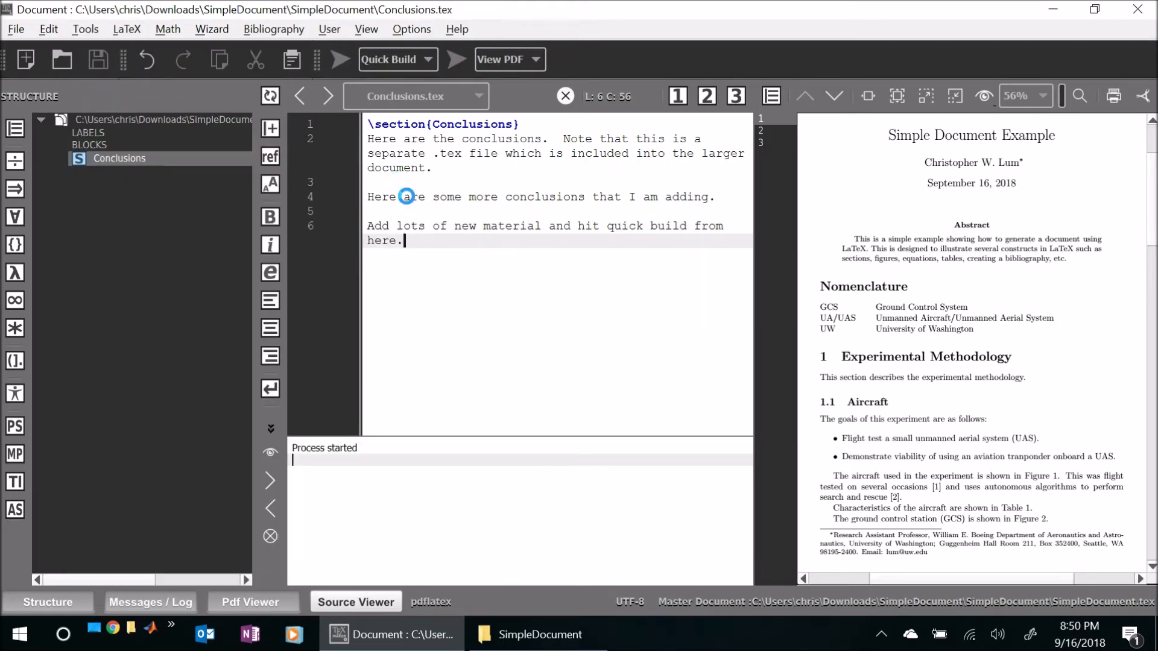